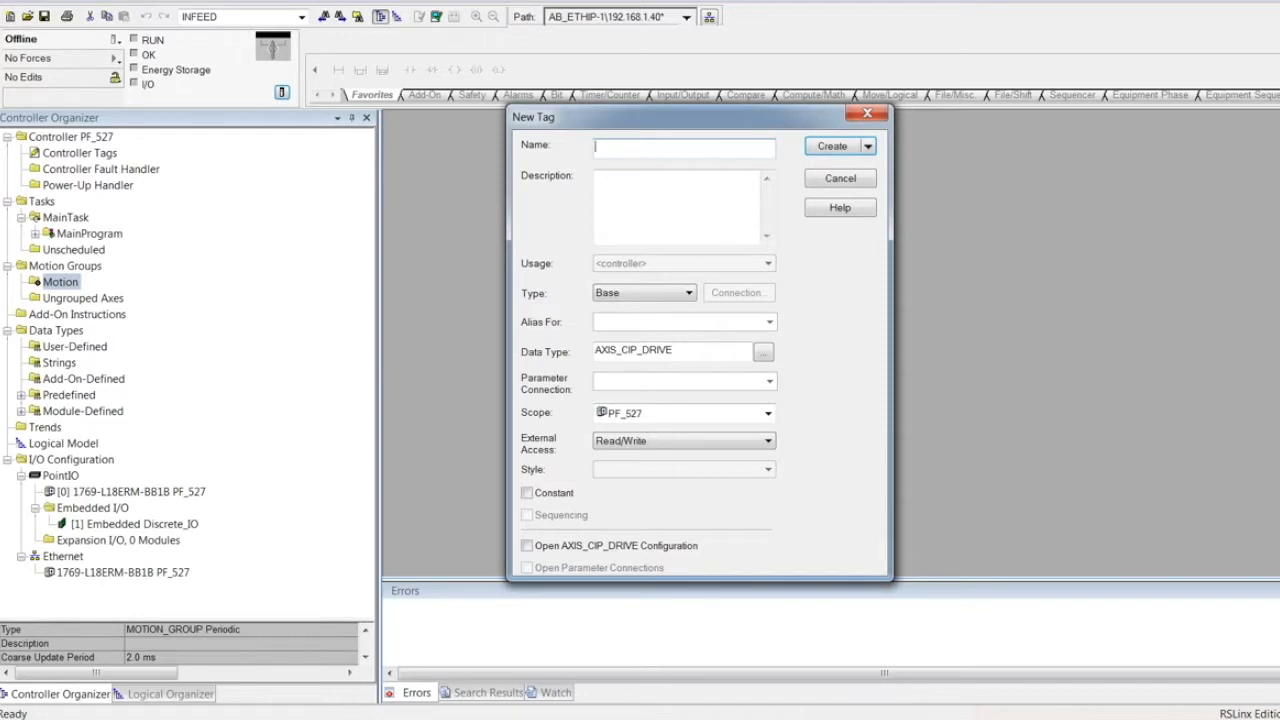
Step: Create the AXIS_CIP_DRIVE axis tag with the name PF_527 in the Motion group
{"action": "type", "text": "PF"}
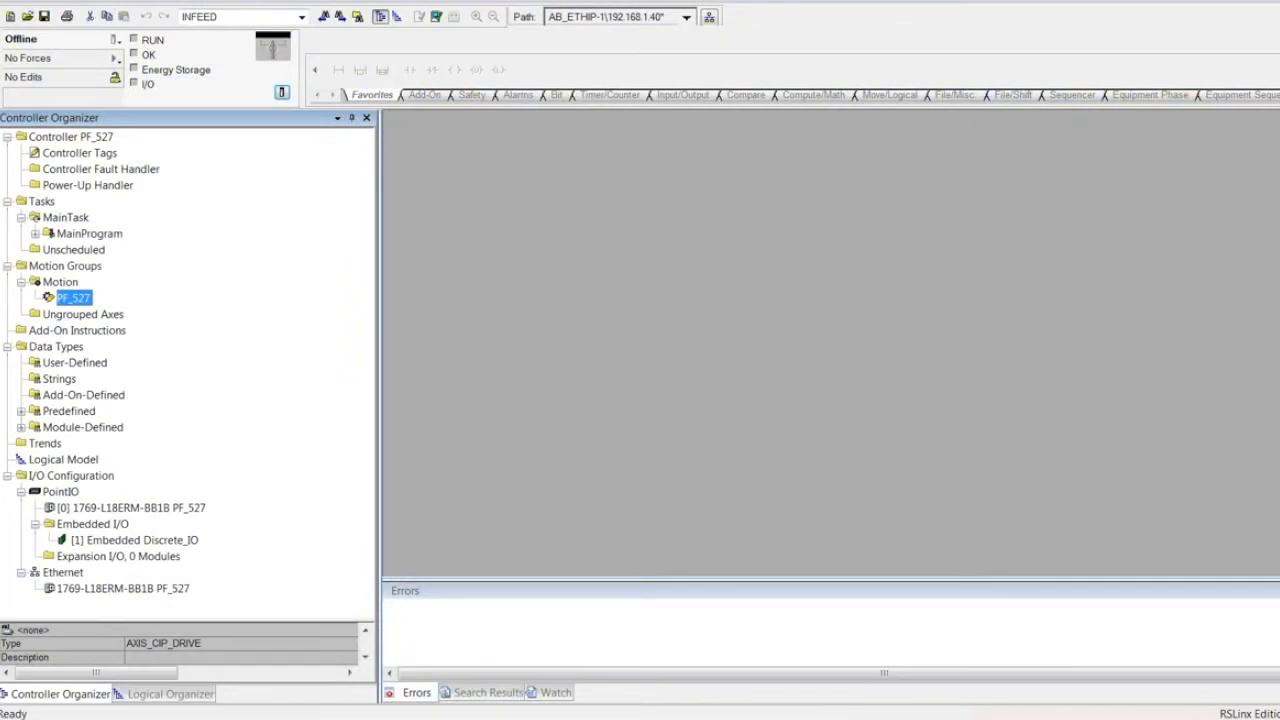
Step: Start a new PowerFlex 527-STO CIP Safety module on the Ethernet network, finding it by searching for powerflex 527
{"action": "left_click", "coordinate": [63, 572]}
{"action": "right_click", "coordinate": [63, 572]}
{"action": "left_click", "coordinate": [129, 583]}
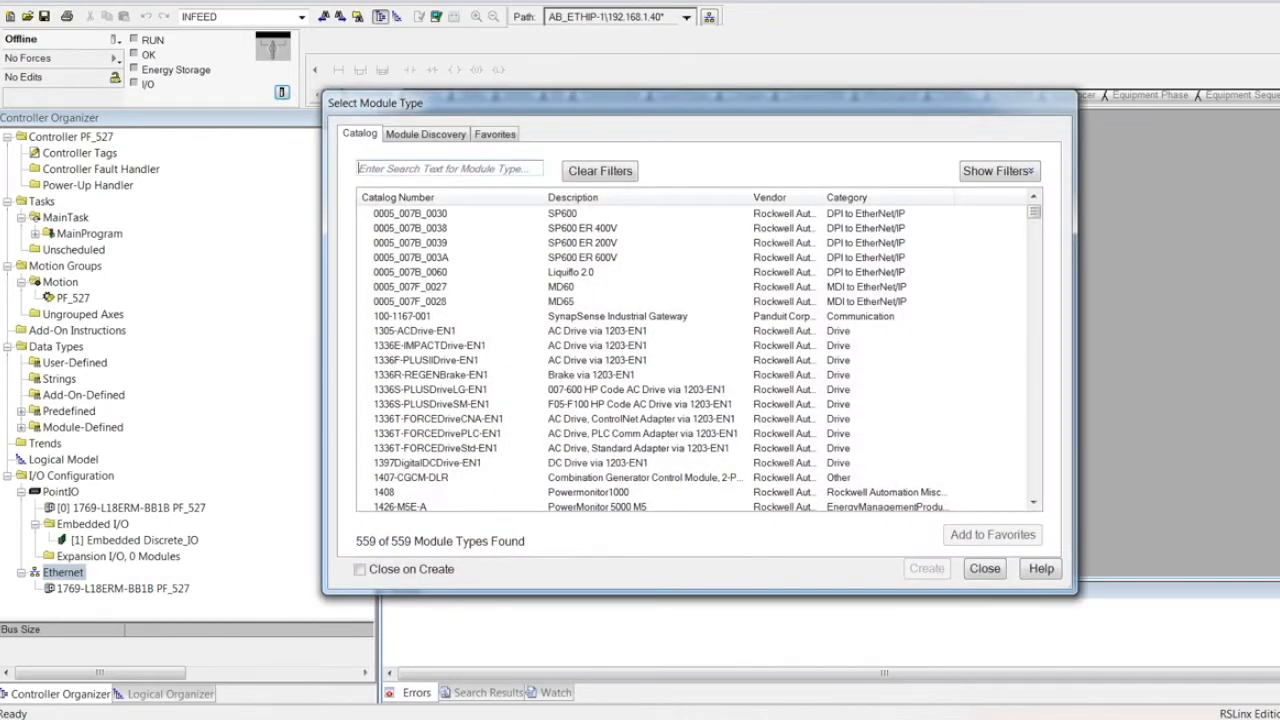
{"action": "left_click", "coordinate": [486, 169]}
{"action": "type", "text": "powerflex 527"}
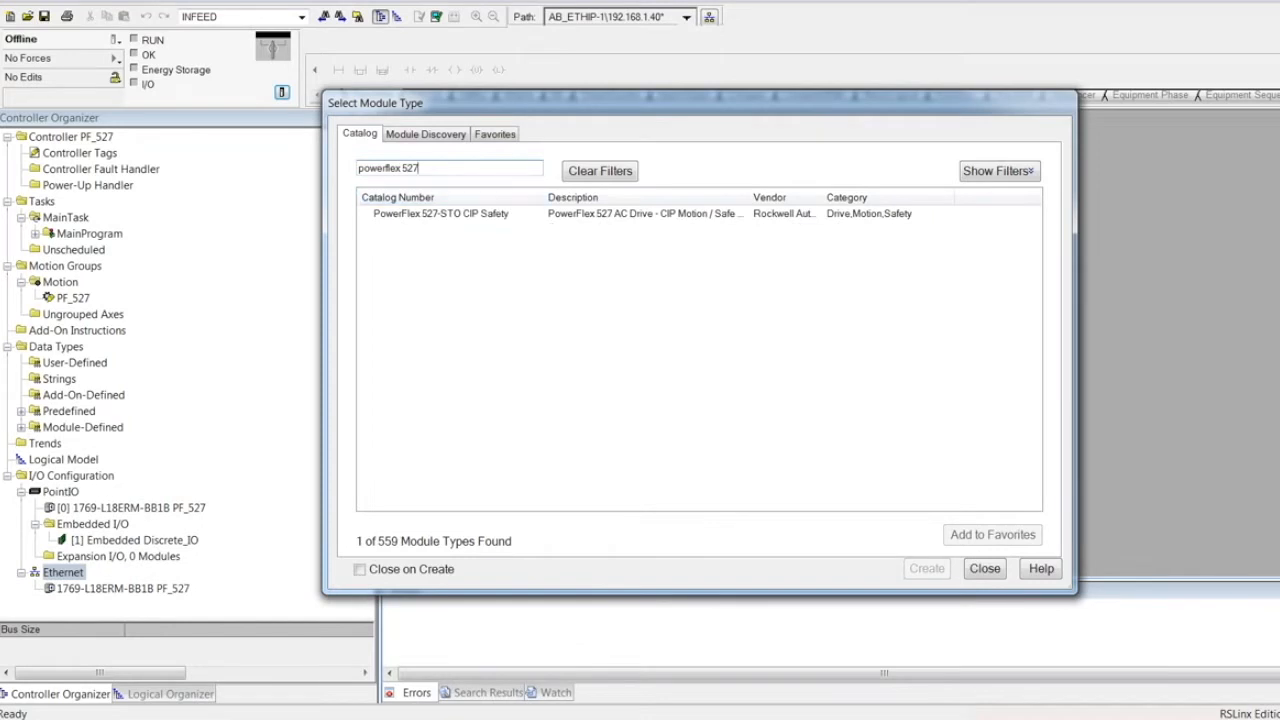
{"action": "left_click", "coordinate": [440, 213]}
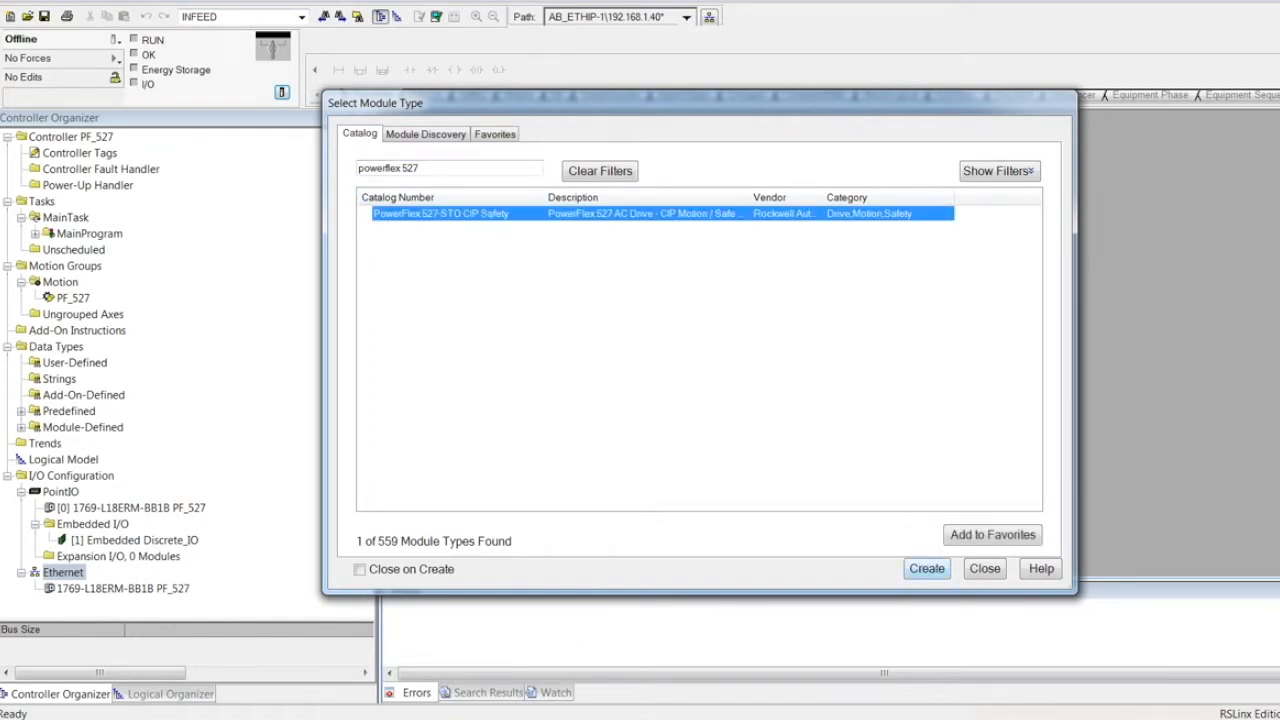
{"action": "left_click", "coordinate": [927, 569]}
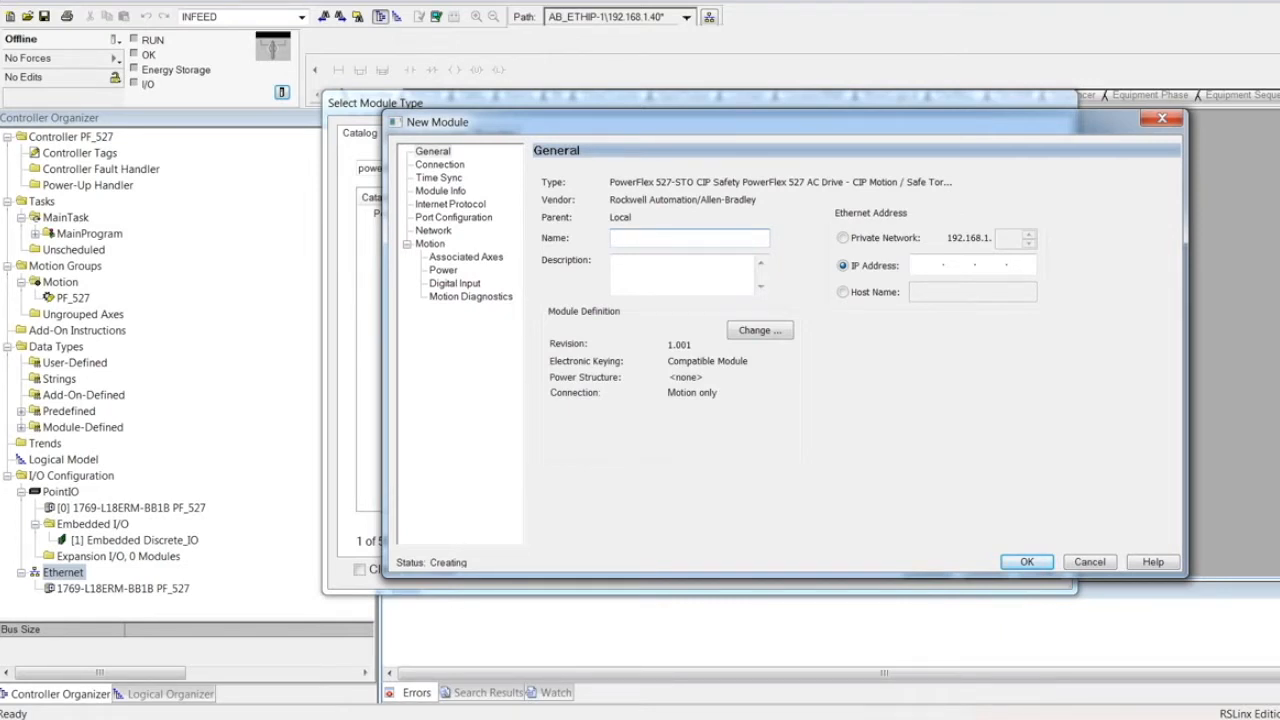
Step: Name the new module PF_527 and change its module definition to power structure 25C-V-2P5
{"action": "type", "text": "PF_527"}
{"action": "left_click", "coordinate": [760, 330]}
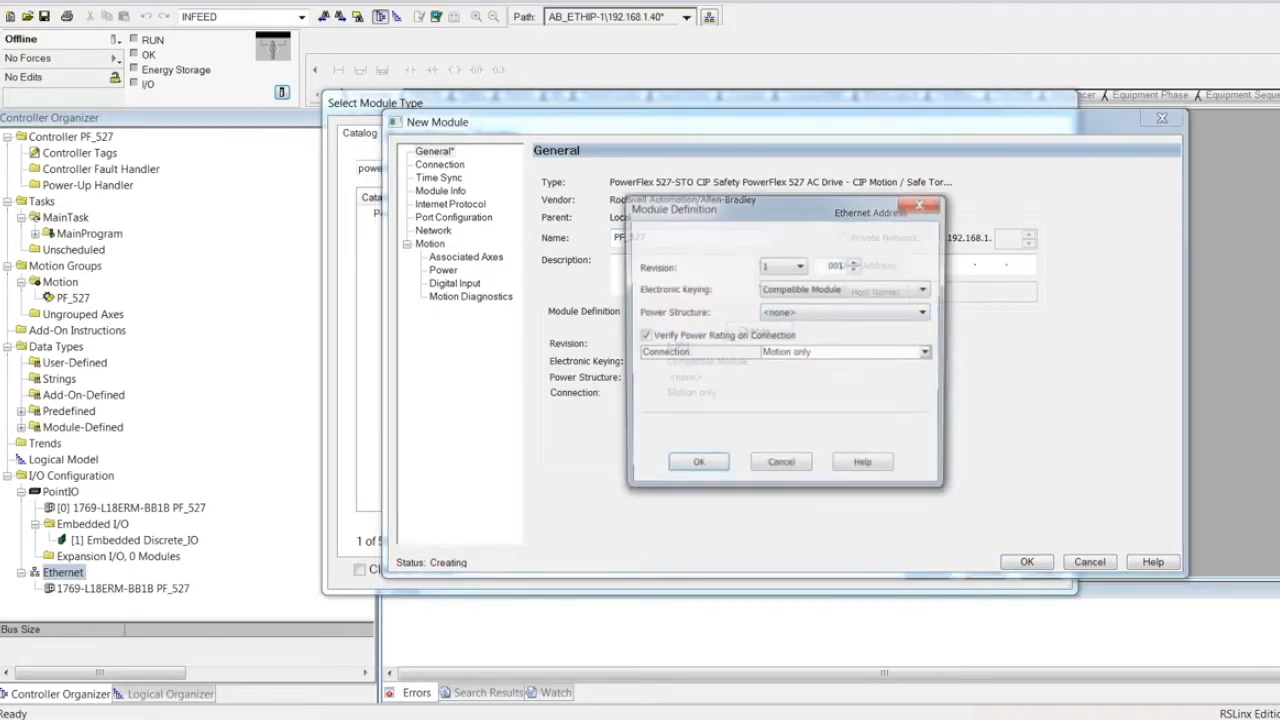
{"action": "left_click", "coordinate": [845, 312]}
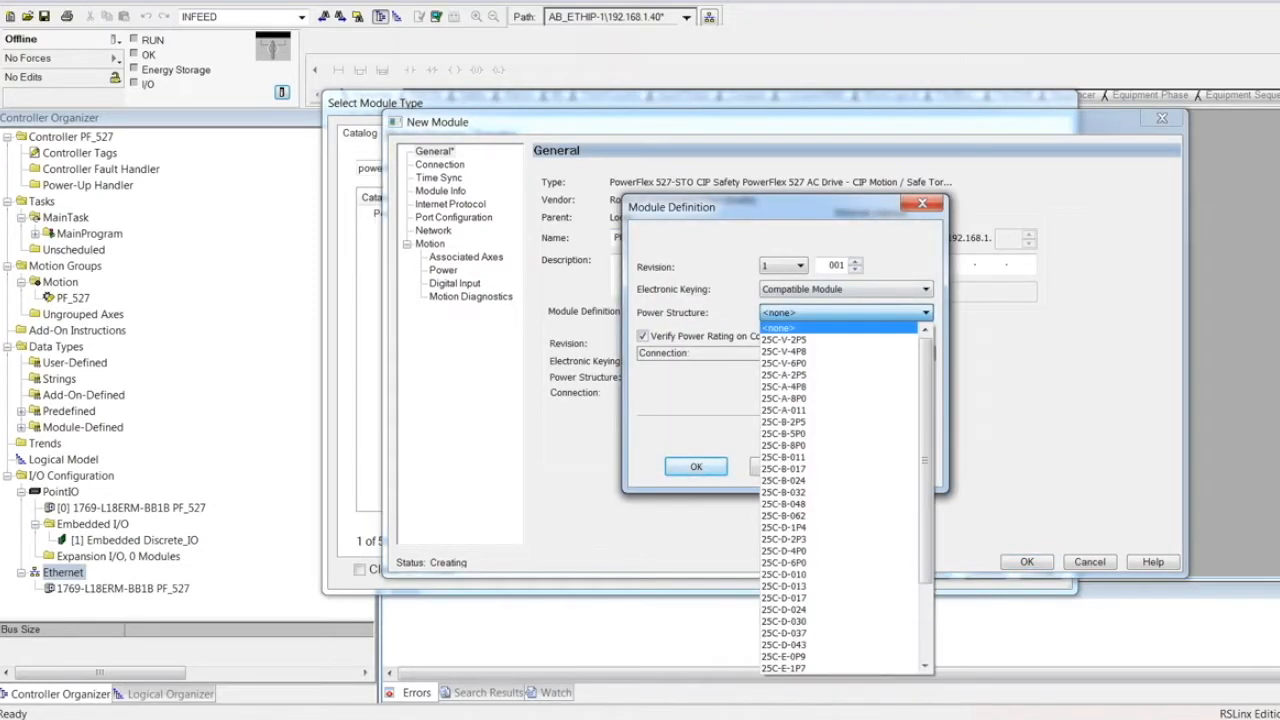
{"action": "left_click", "coordinate": [784, 339]}
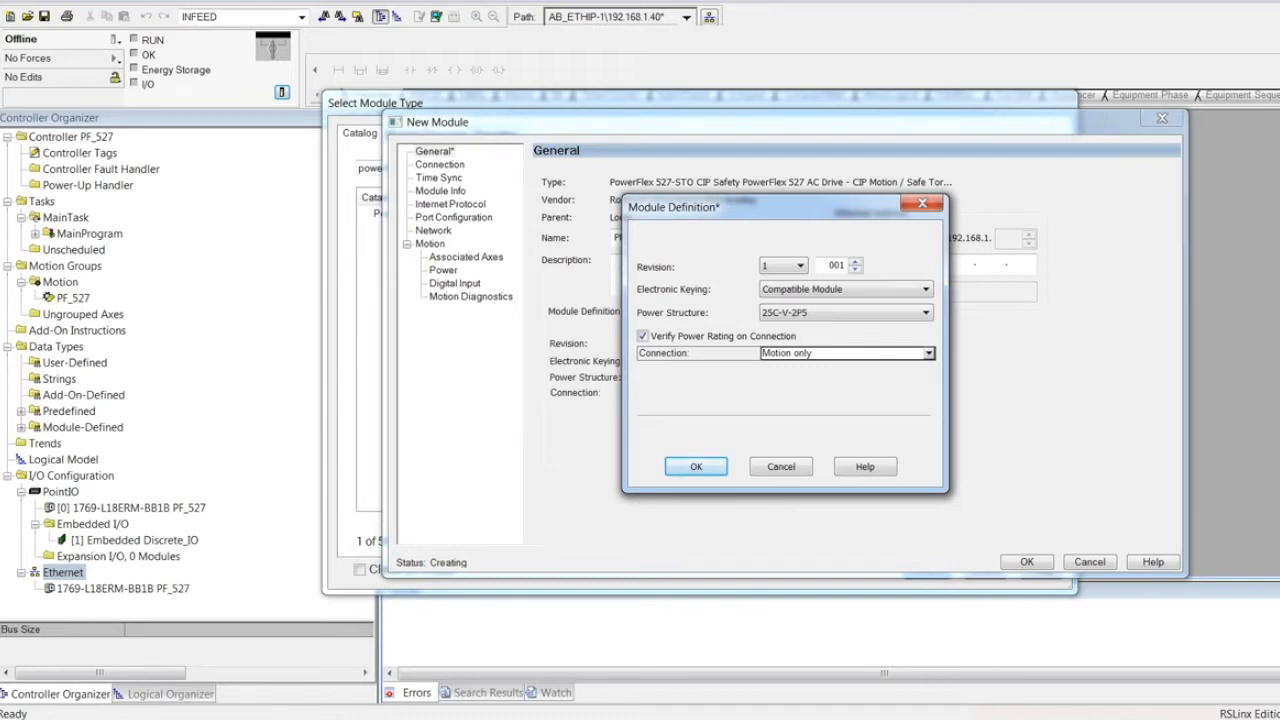
{"action": "left_click", "coordinate": [696, 466]}
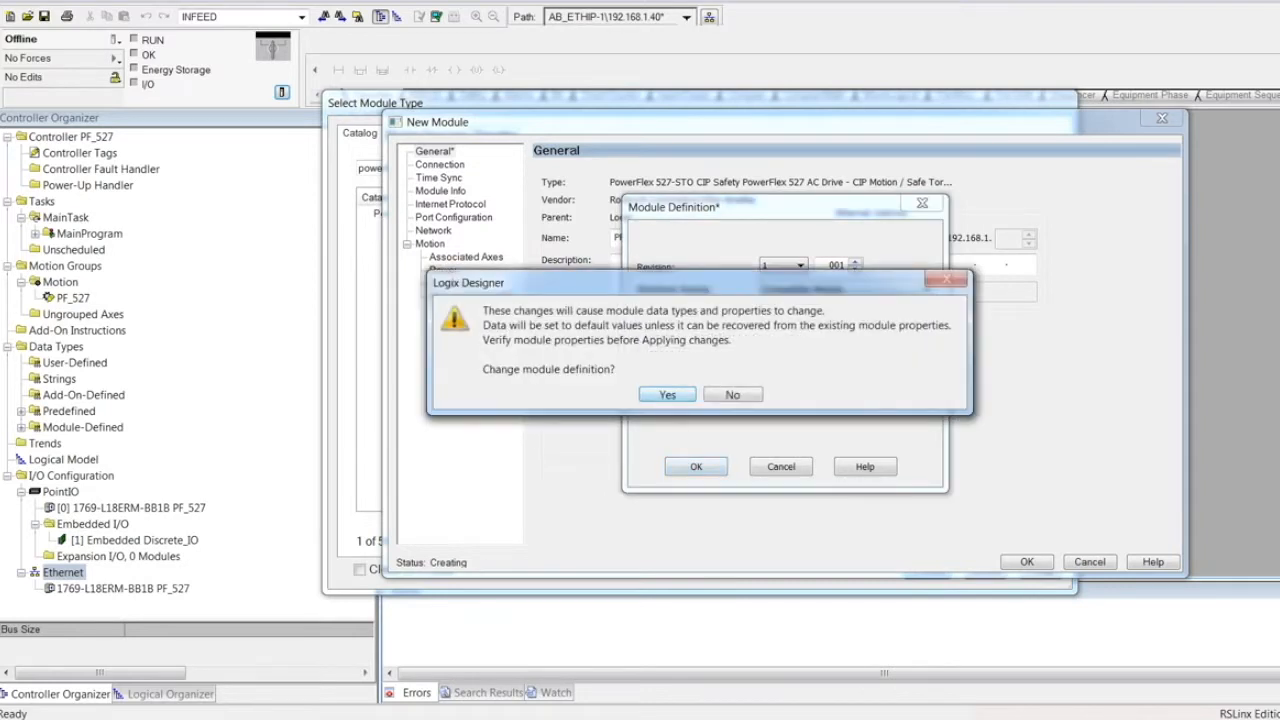
{"action": "key", "text": "Return"}
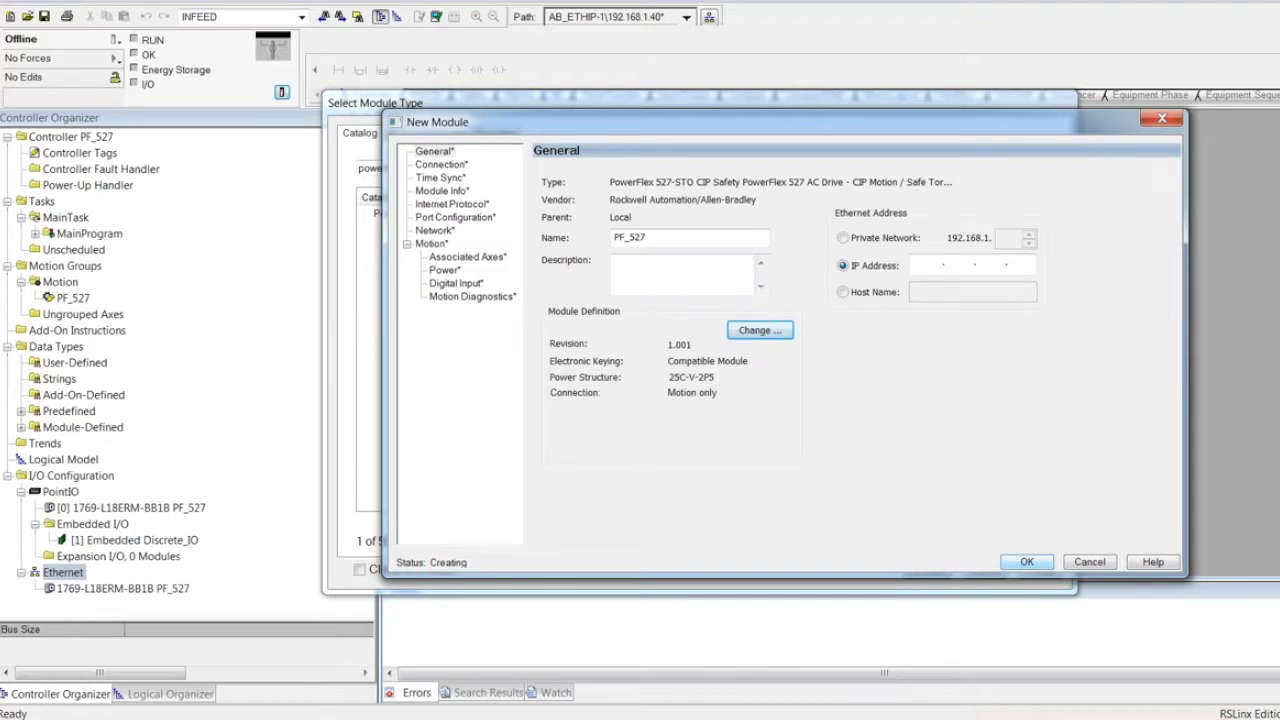
Step: Give the module the private network address 192.168.1.23, create it and close the module type selection
{"action": "left_click", "coordinate": [843, 238]}
{"action": "left_click", "coordinate": [1010, 238]}
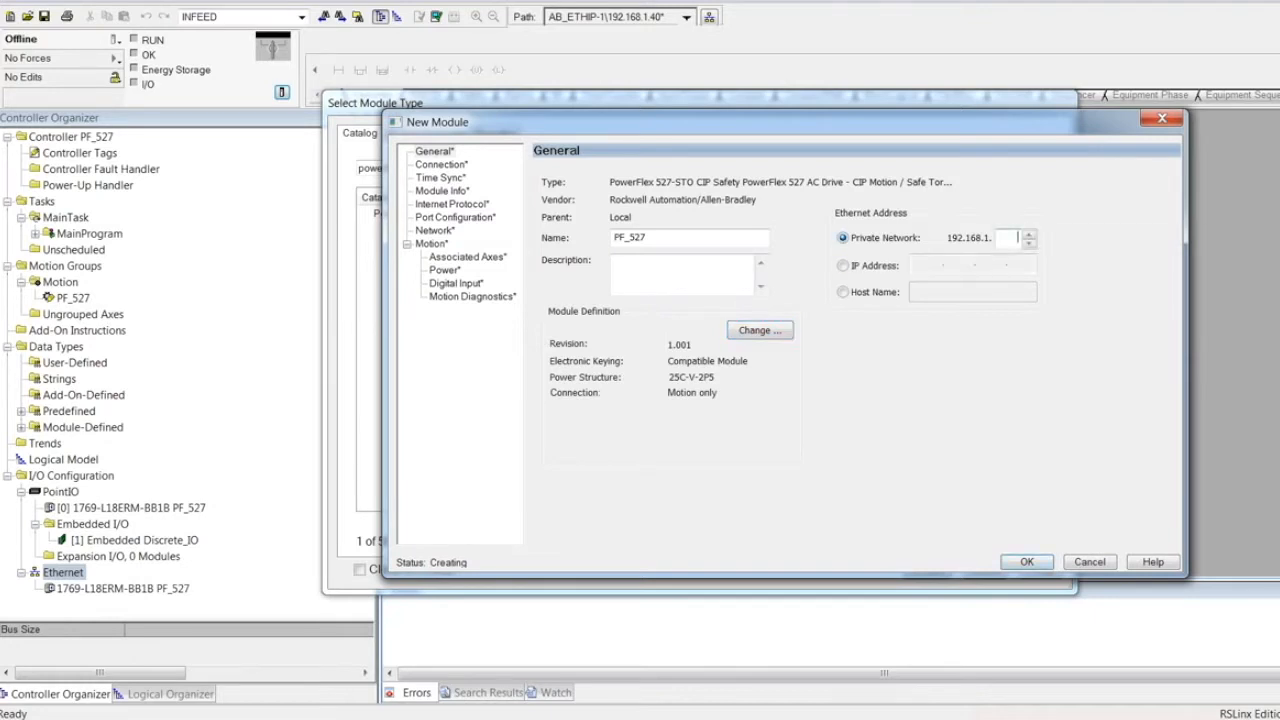
{"action": "type", "text": "23"}
{"action": "key", "text": "Return"}
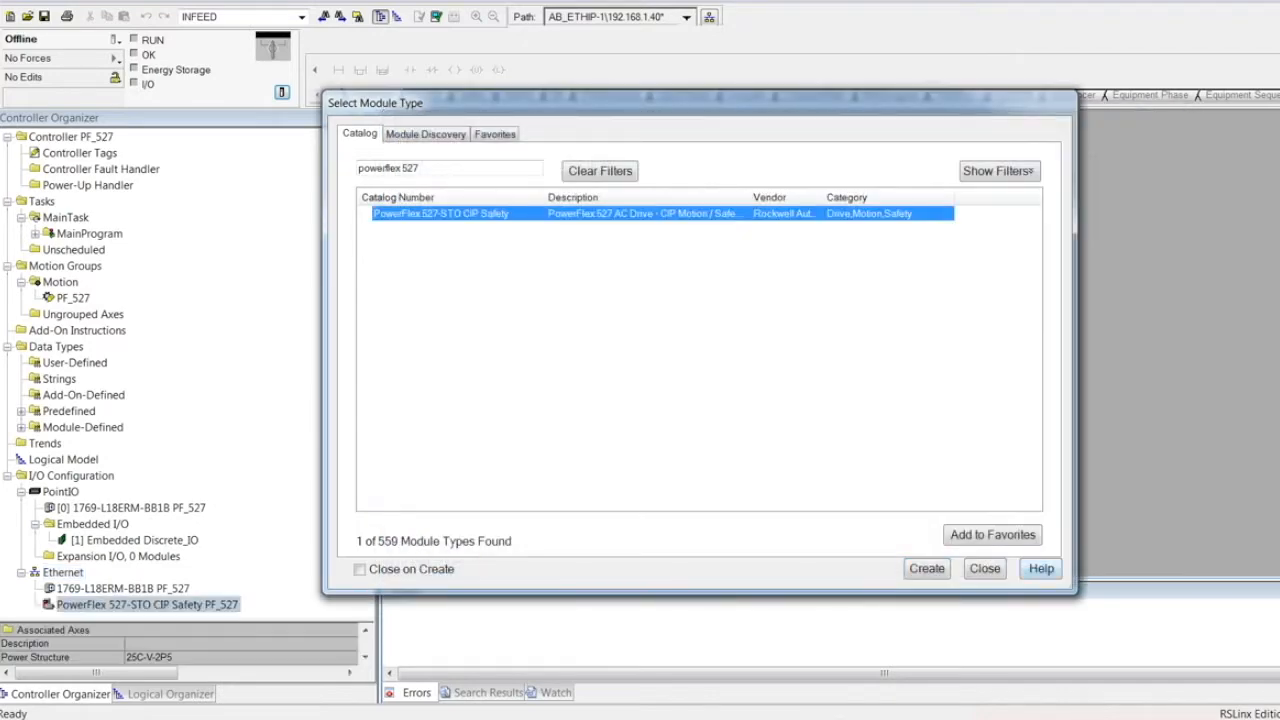
{"action": "left_click", "coordinate": [985, 569]}
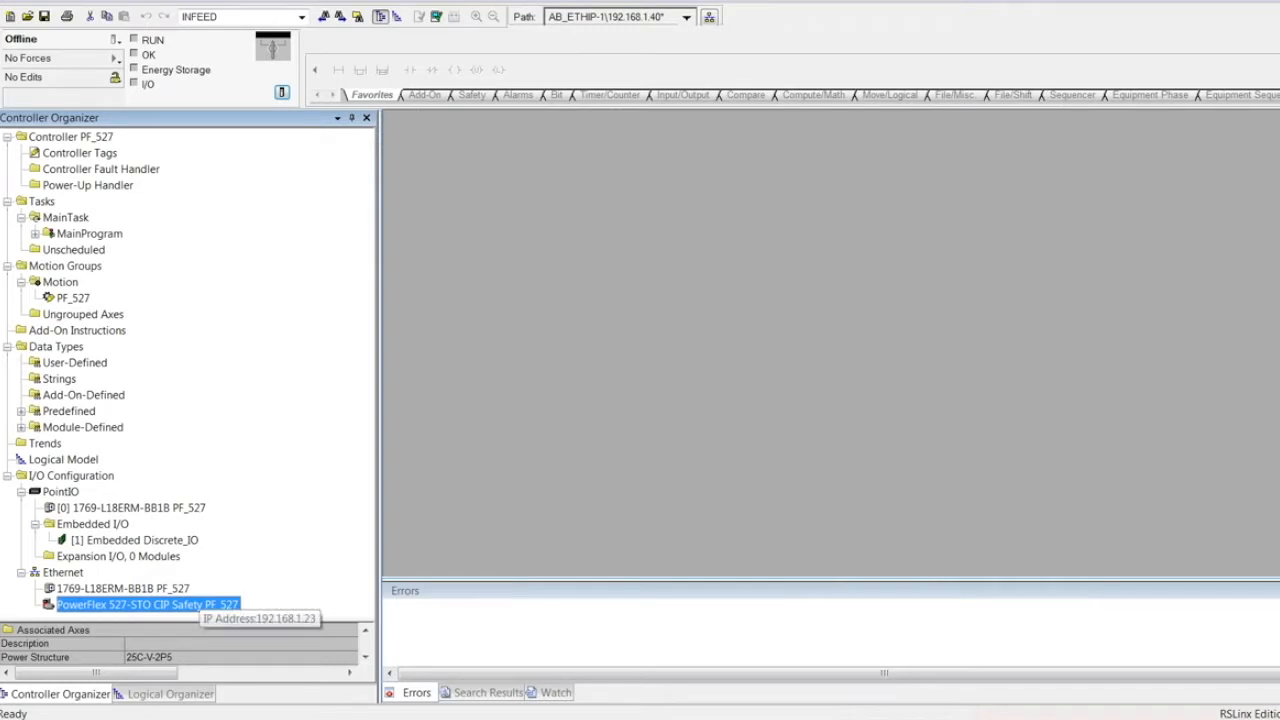
Step: Associate Axis 1 of the PowerFlex 527 module with the PF_527 axis and hide the Errors window
{"action": "double_click", "coordinate": [198, 605]}
{"action": "left_click", "coordinate": [469, 260]}
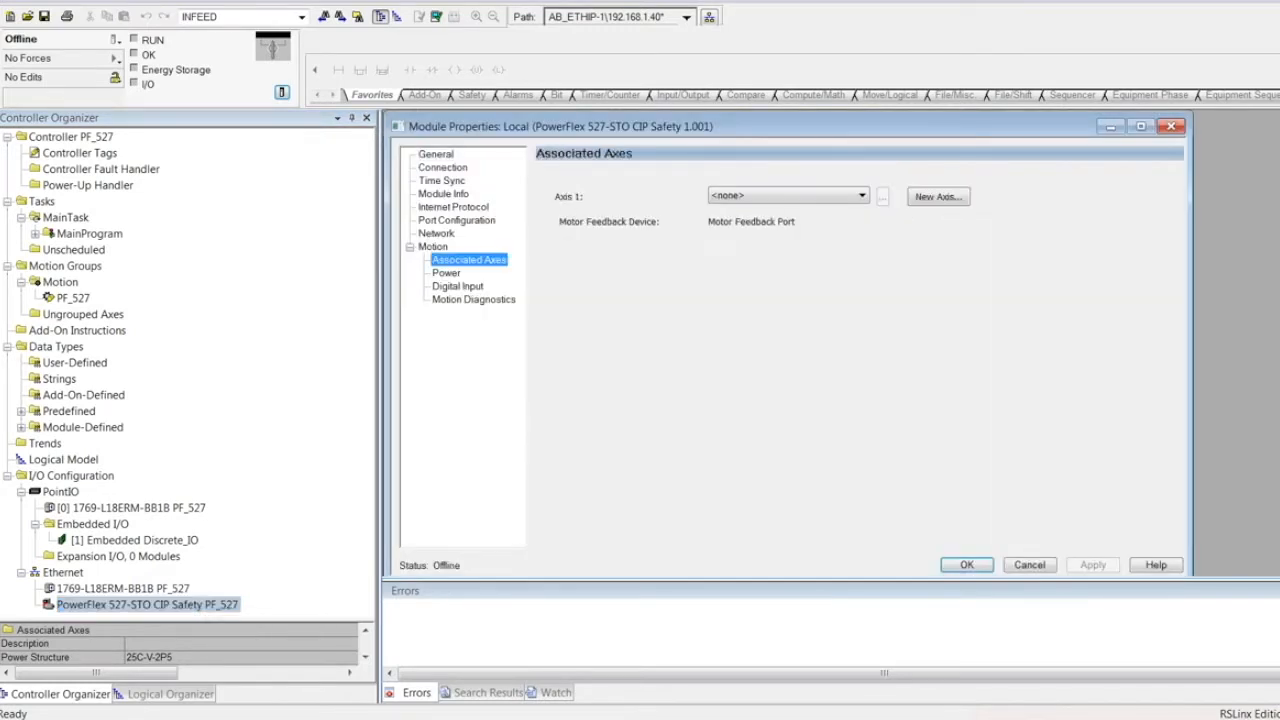
{"action": "left_click", "coordinate": [788, 196]}
{"action": "left_click", "coordinate": [730, 220]}
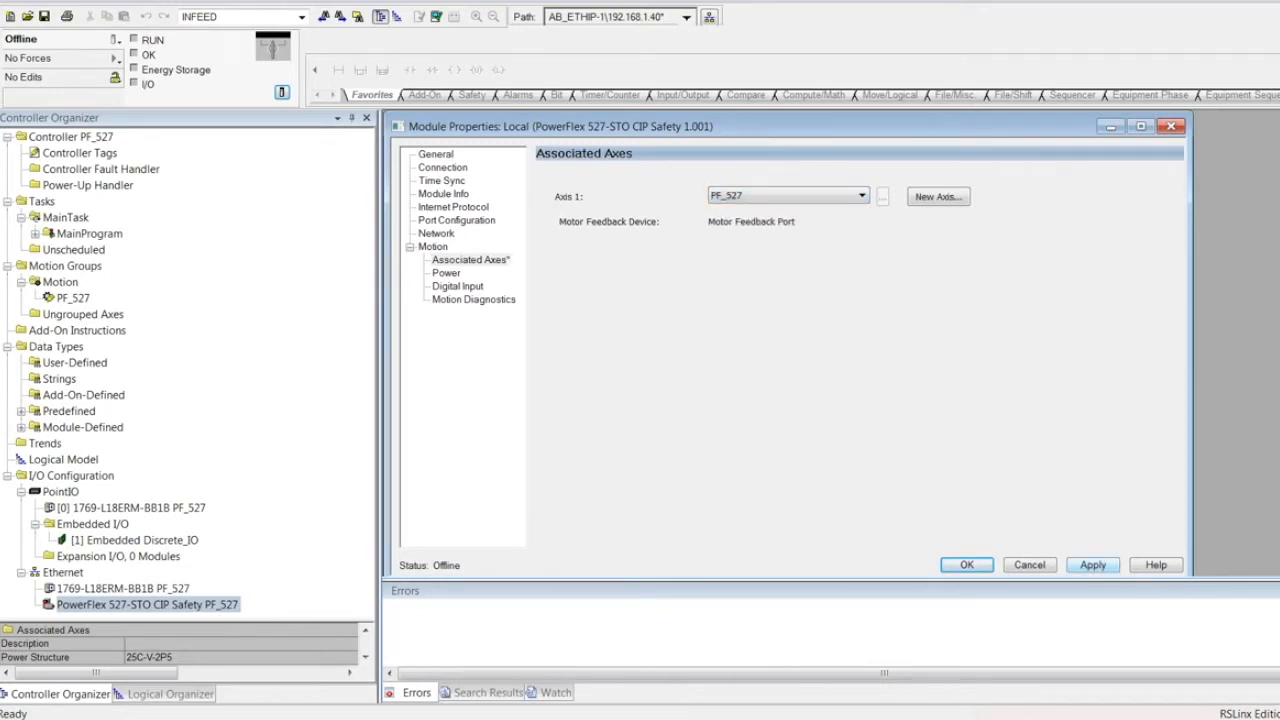
{"action": "left_click", "coordinate": [1093, 565]}
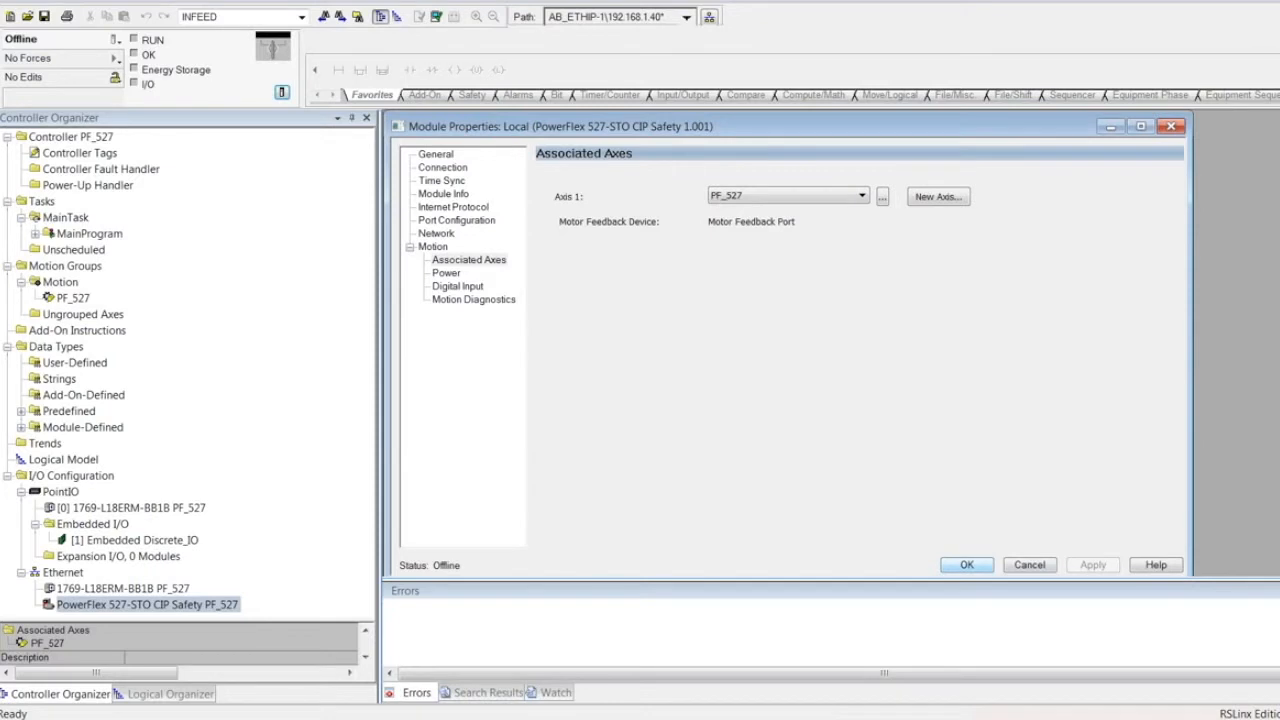
{"action": "key", "text": "Return"}
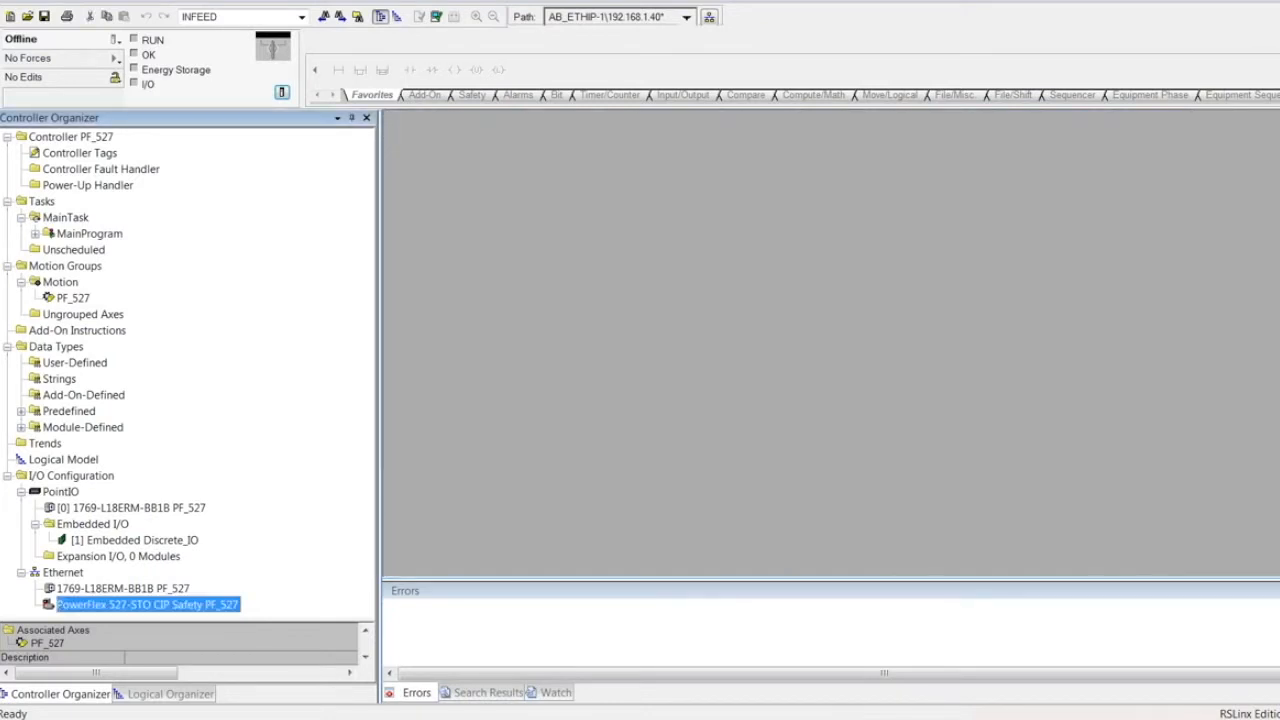
{"action": "key", "text": "alt+1"}
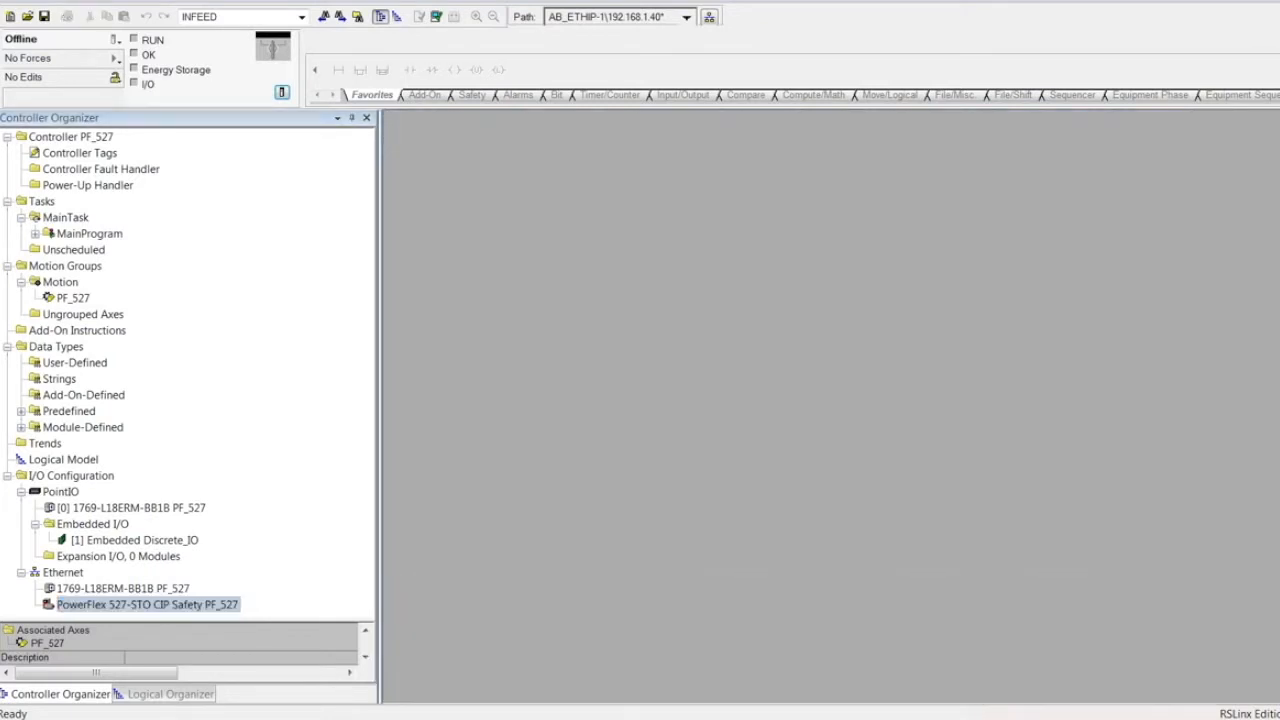
Step: Set the PF_527 axis configuration to Velocity Loop, application type to Constant Speed and loop response to Low
{"action": "left_click", "coordinate": [73, 298]}
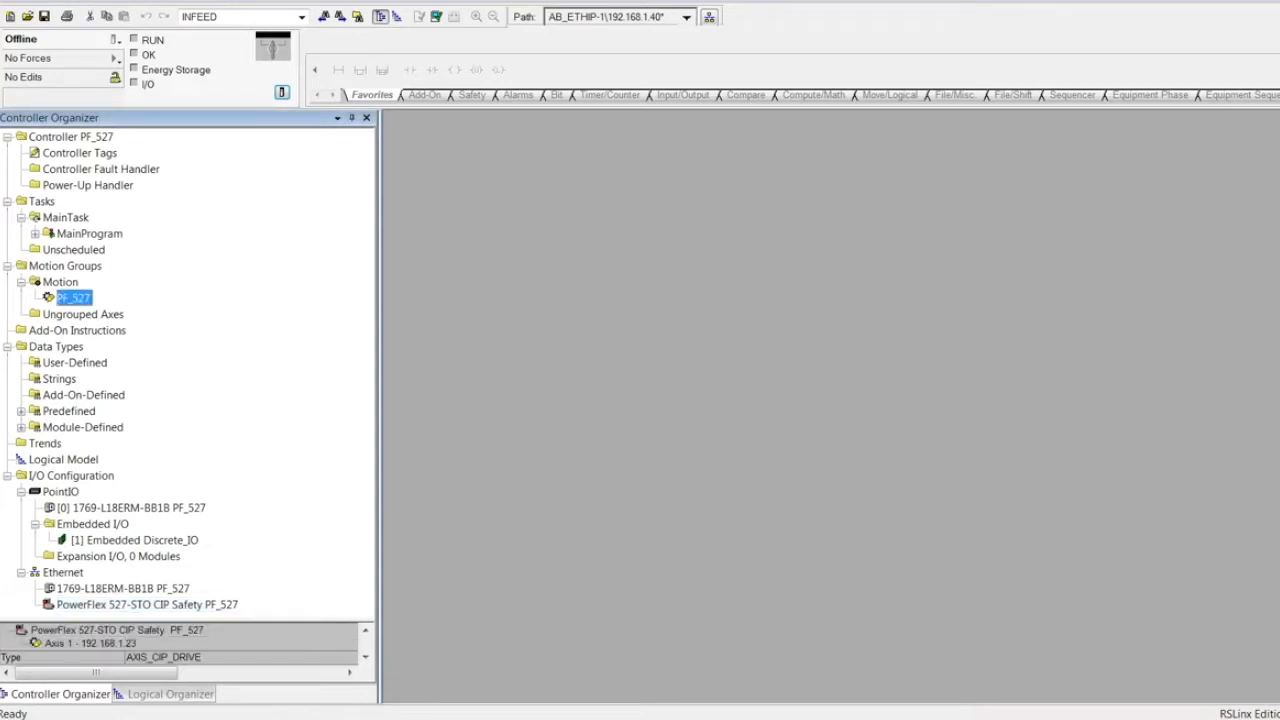
{"action": "double_click", "coordinate": [73, 298]}
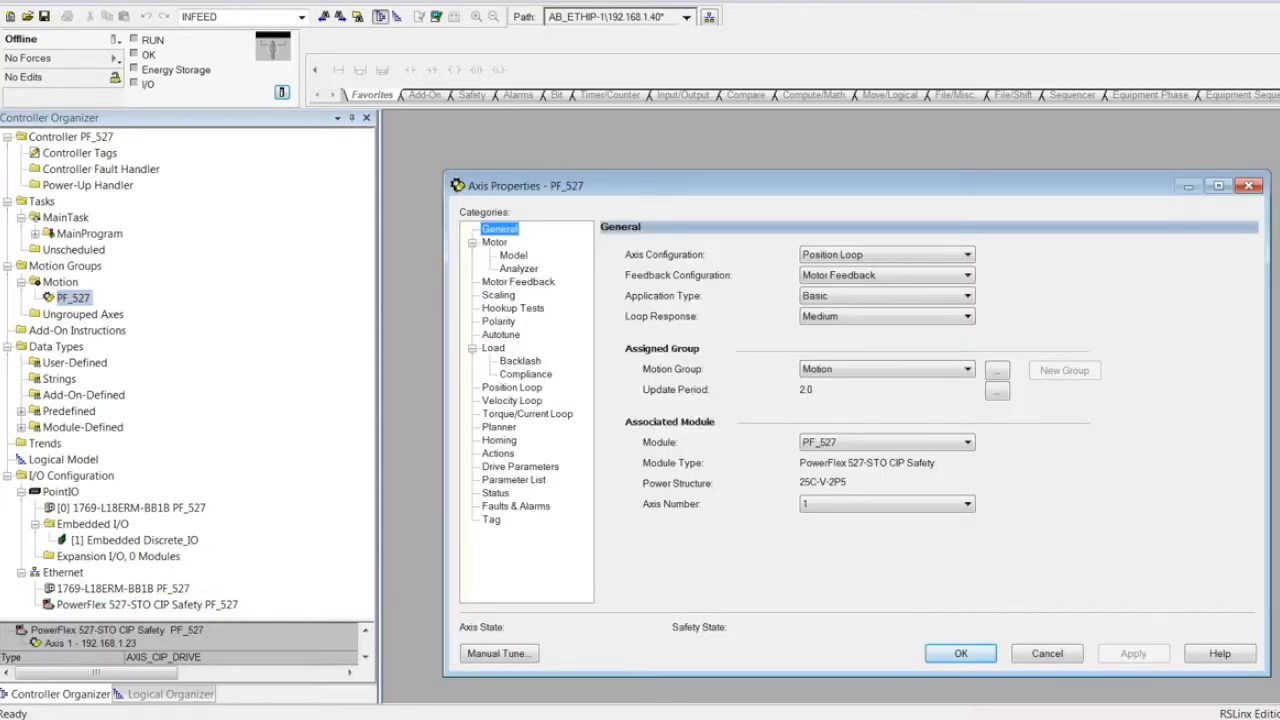
{"action": "left_click", "coordinate": [887, 255]}
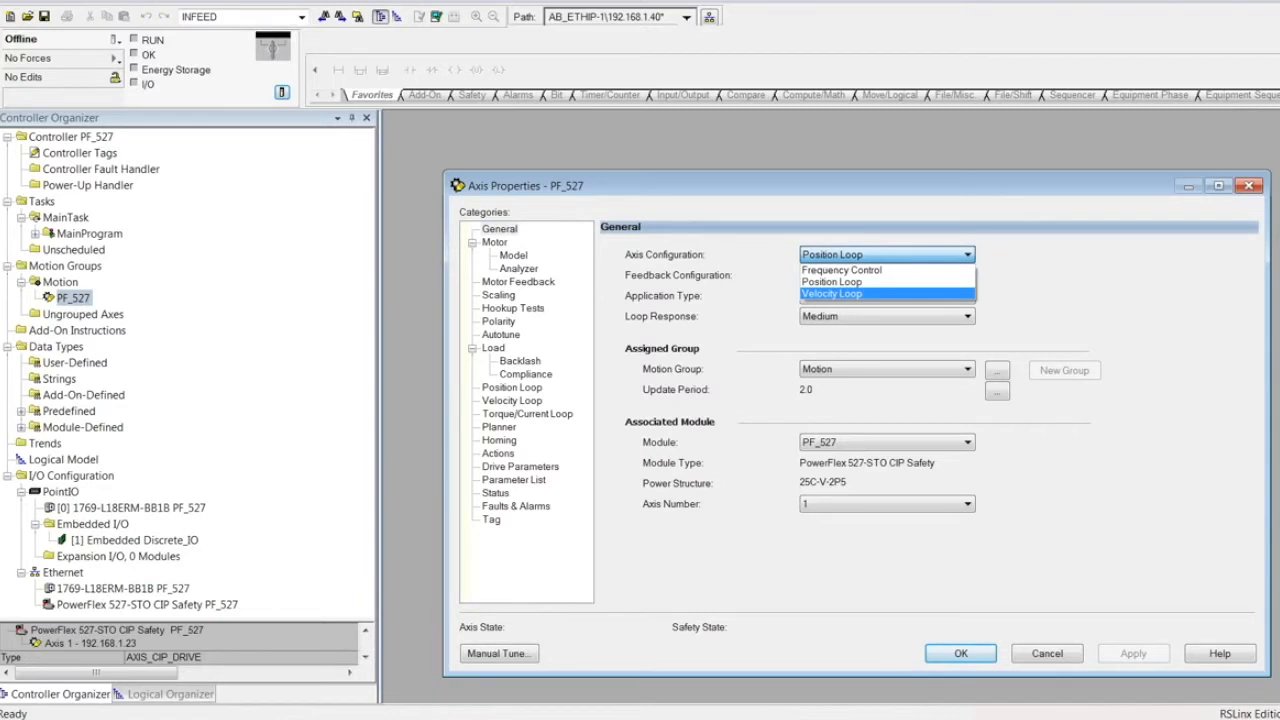
{"action": "left_click", "coordinate": [868, 294]}
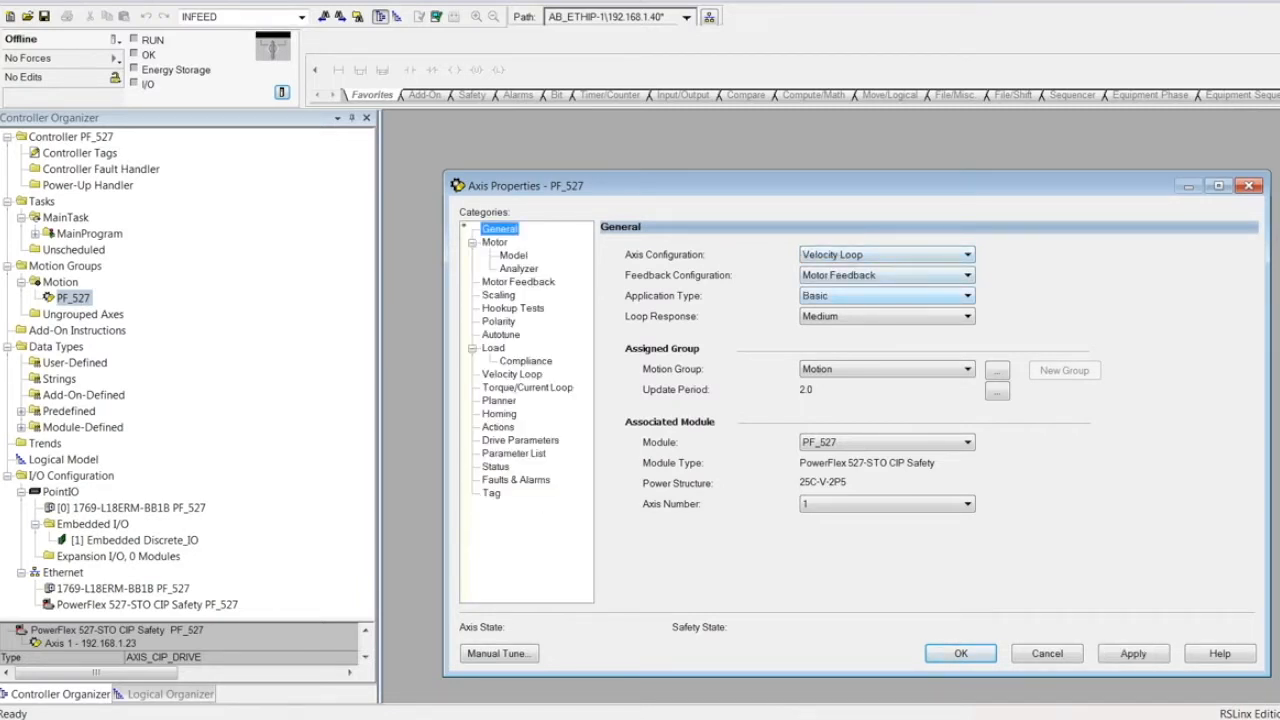
{"action": "left_click", "coordinate": [887, 296]}
{"action": "left_click", "coordinate": [860, 359]}
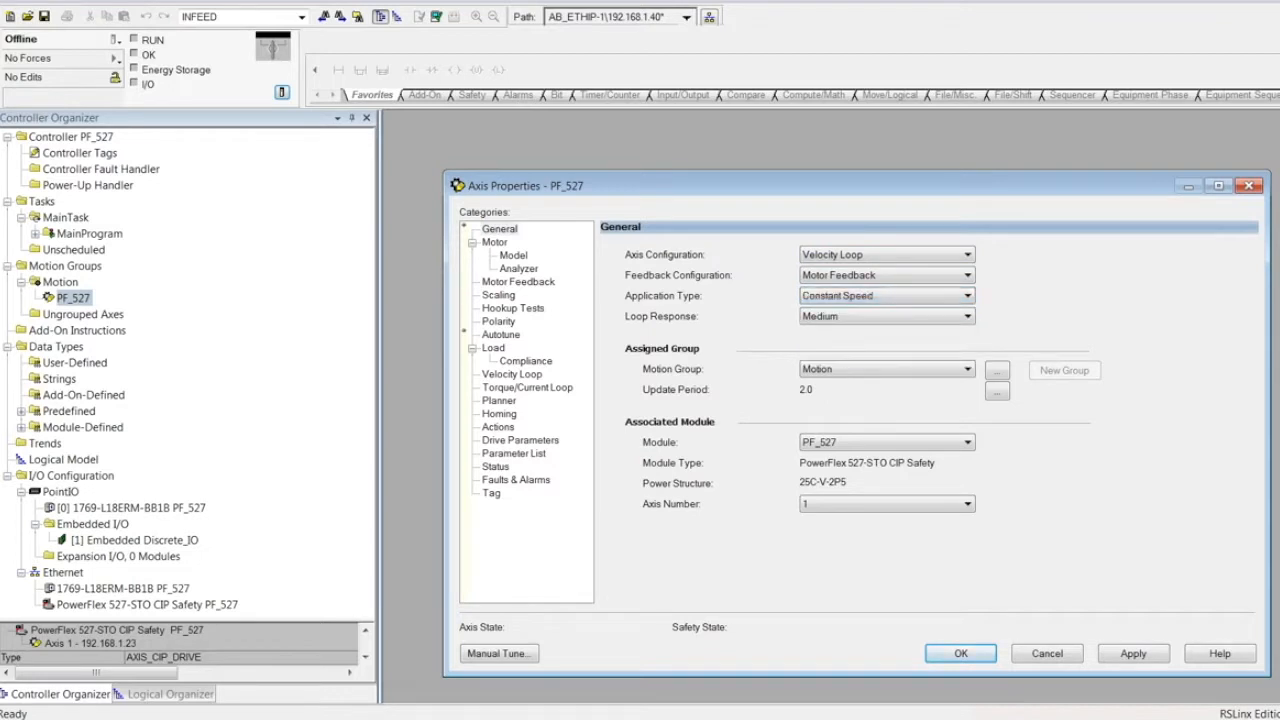
{"action": "left_click", "coordinate": [887, 316]}
{"action": "left_click", "coordinate": [860, 331]}
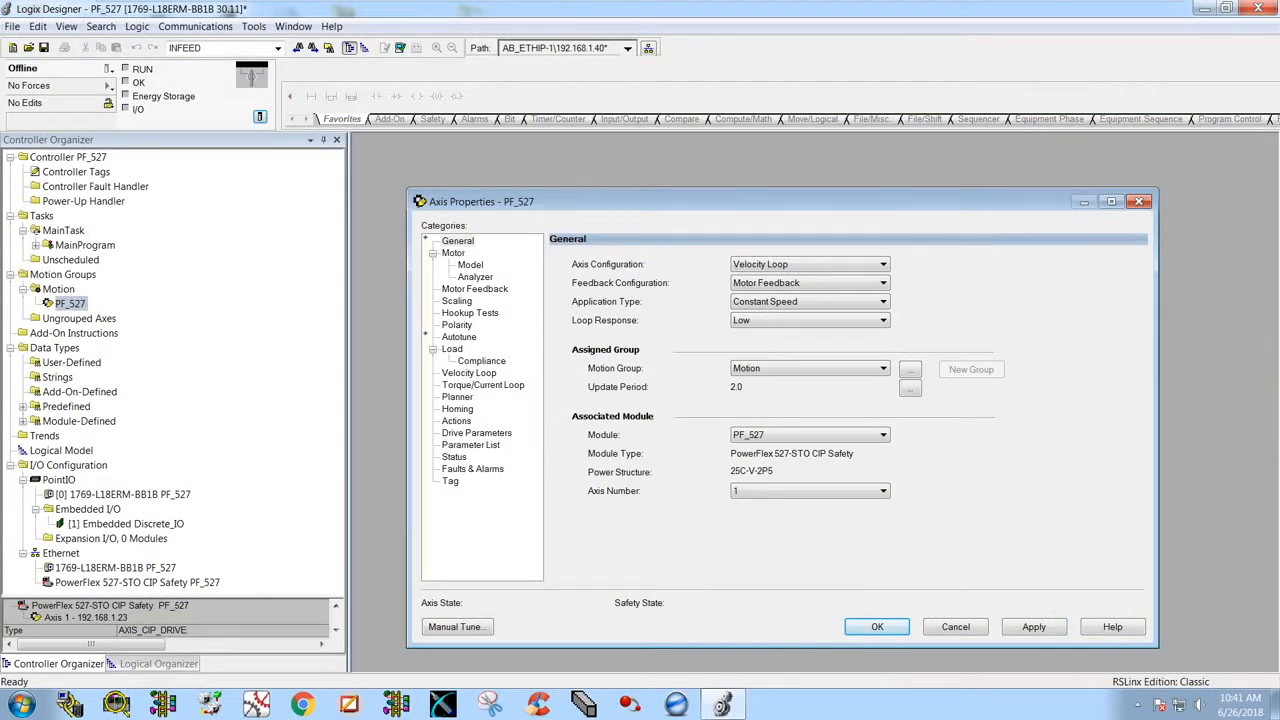
Step: Set the motor type of the PF_527 axis to Rotary Induction
{"action": "left_click", "coordinate": [453, 253]}
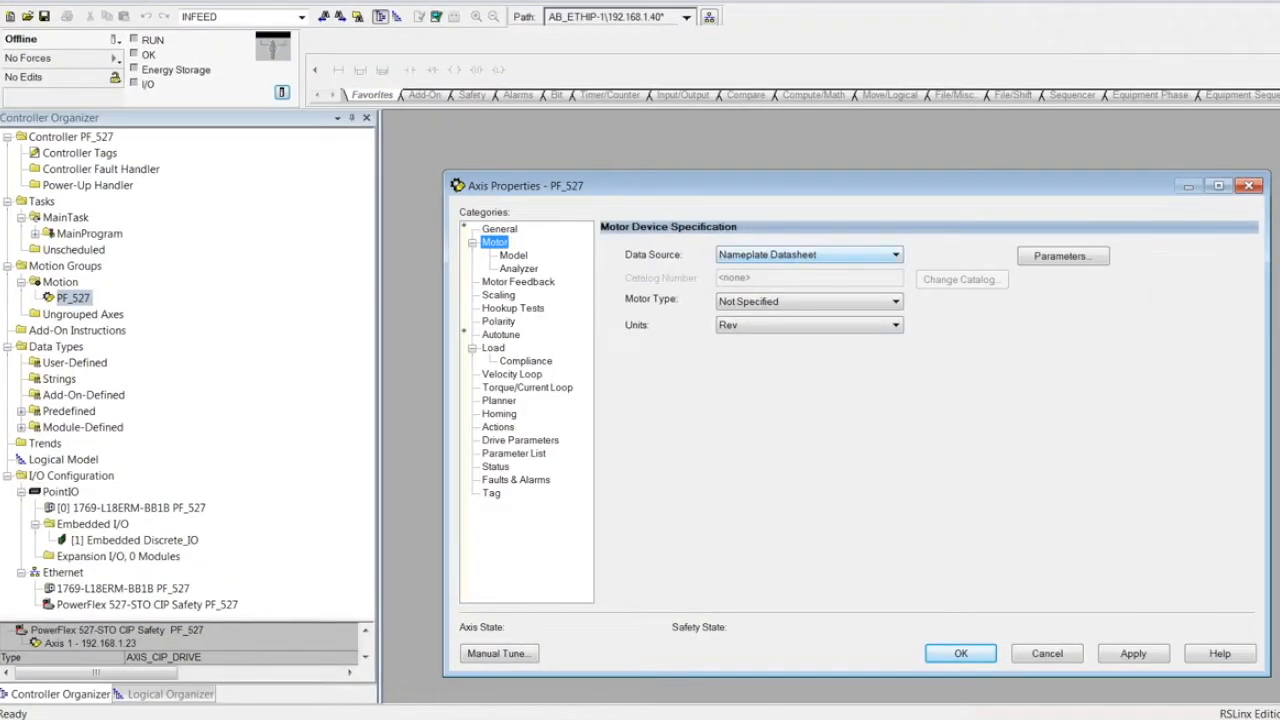
{"action": "left_click", "coordinate": [895, 302]}
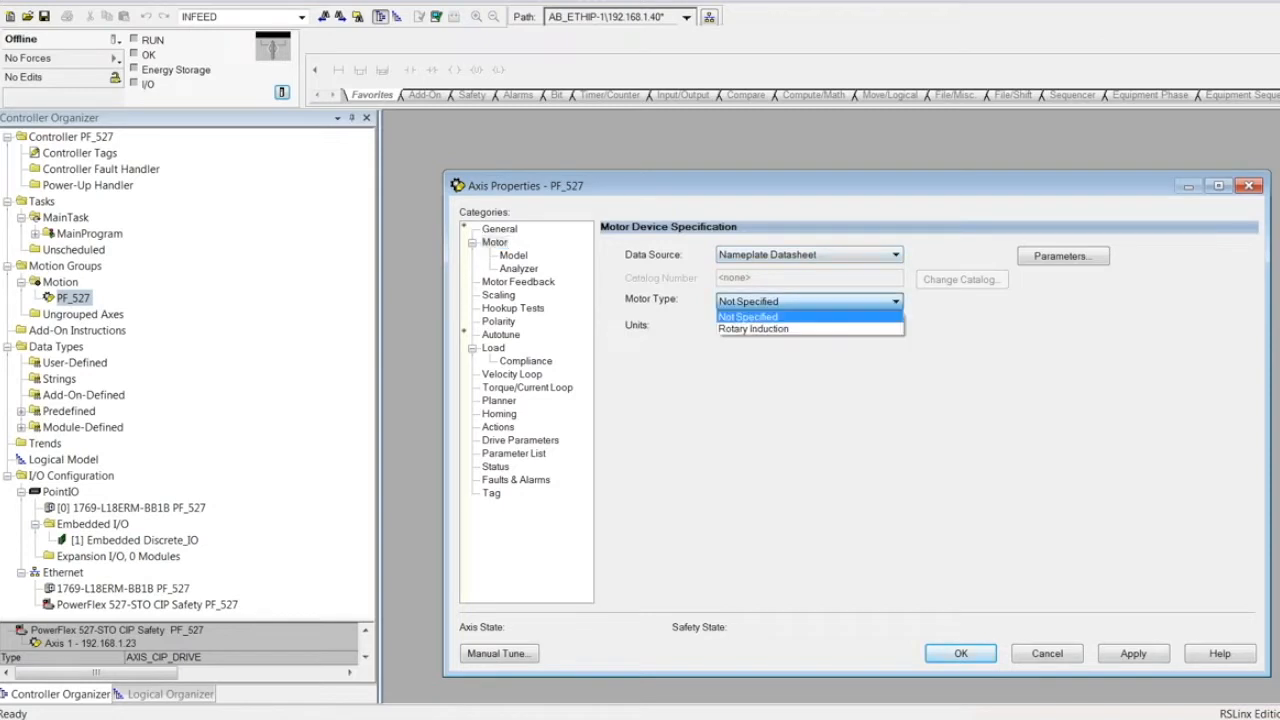
{"action": "left_click", "coordinate": [754, 329]}
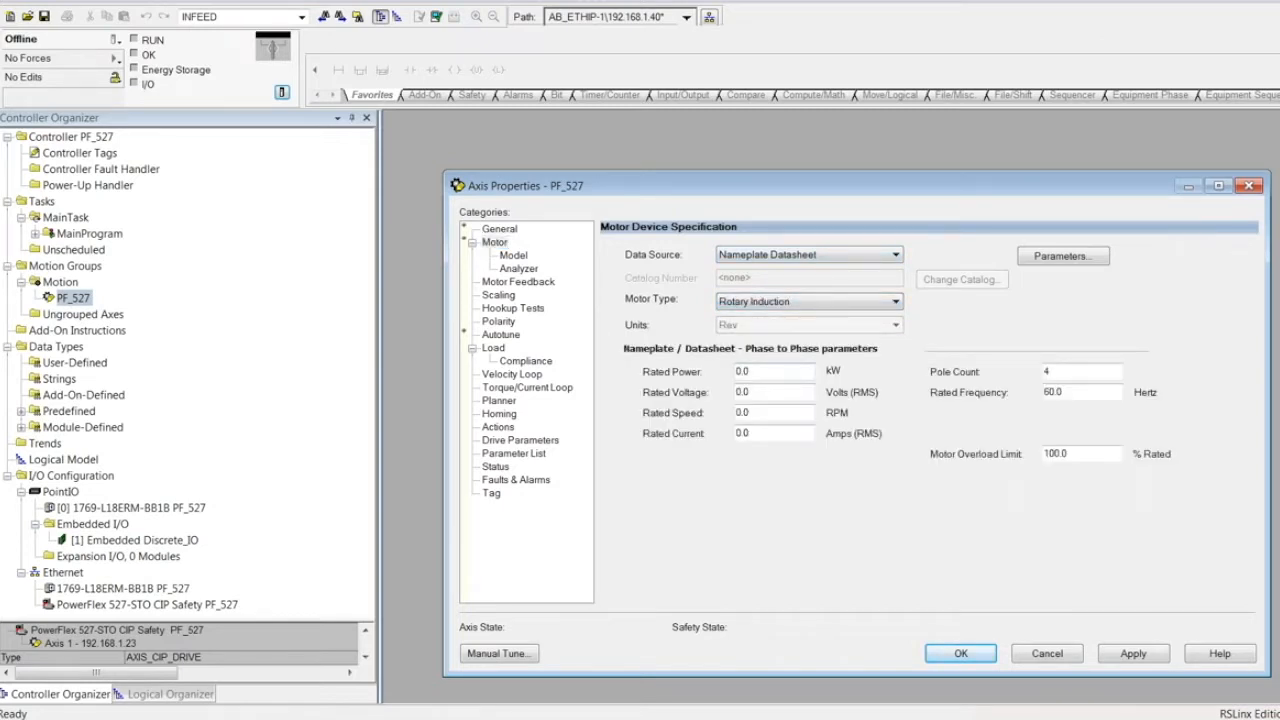
Step: Enter and apply the motor nameplate data: rated power 0.022 kW, voltage 230 V, speed 1600 RPM and current 0.22 A
{"action": "type", "text": "22"}
{"action": "key", "text": "Tab"}
{"action": "type", "text": "230"}
{"action": "key", "text": "Tab"}
{"action": "type", "text": "1600"}
{"action": "key", "text": "Tab"}
{"action": "key", "text": "shift+Left"}
{"action": "type", "text": "22"}
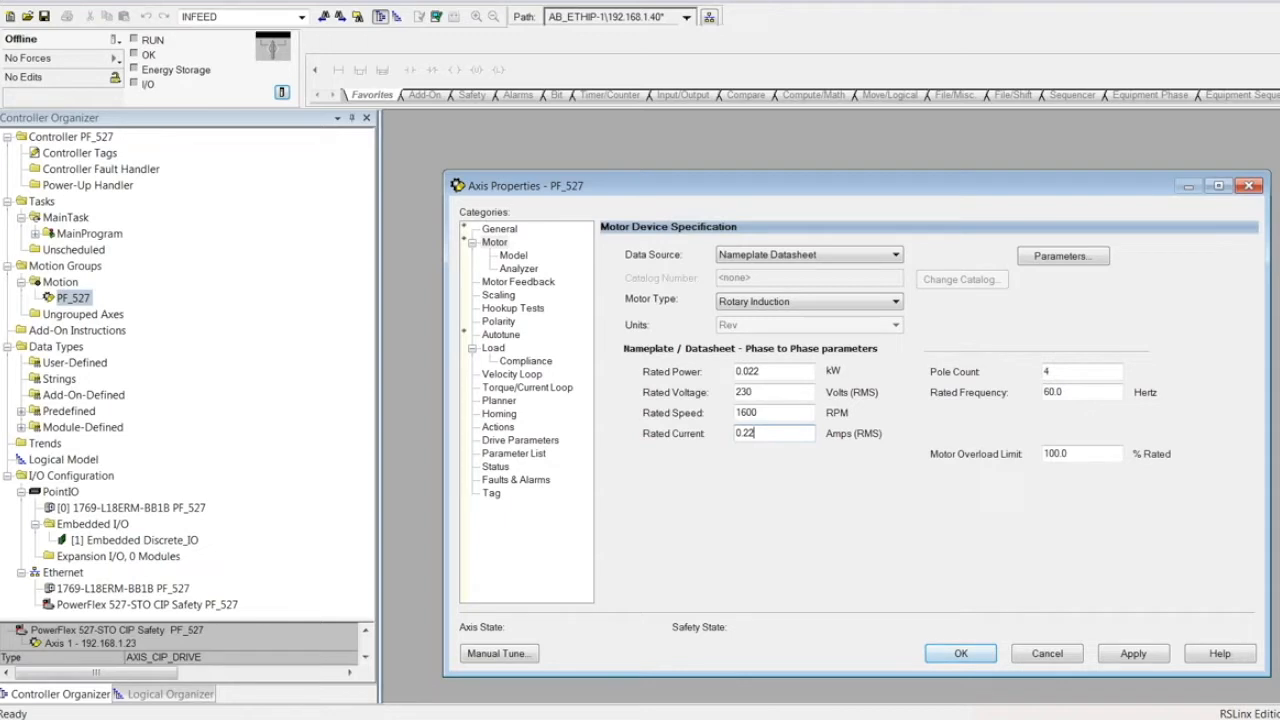
{"action": "left_click", "coordinate": [1133, 653]}
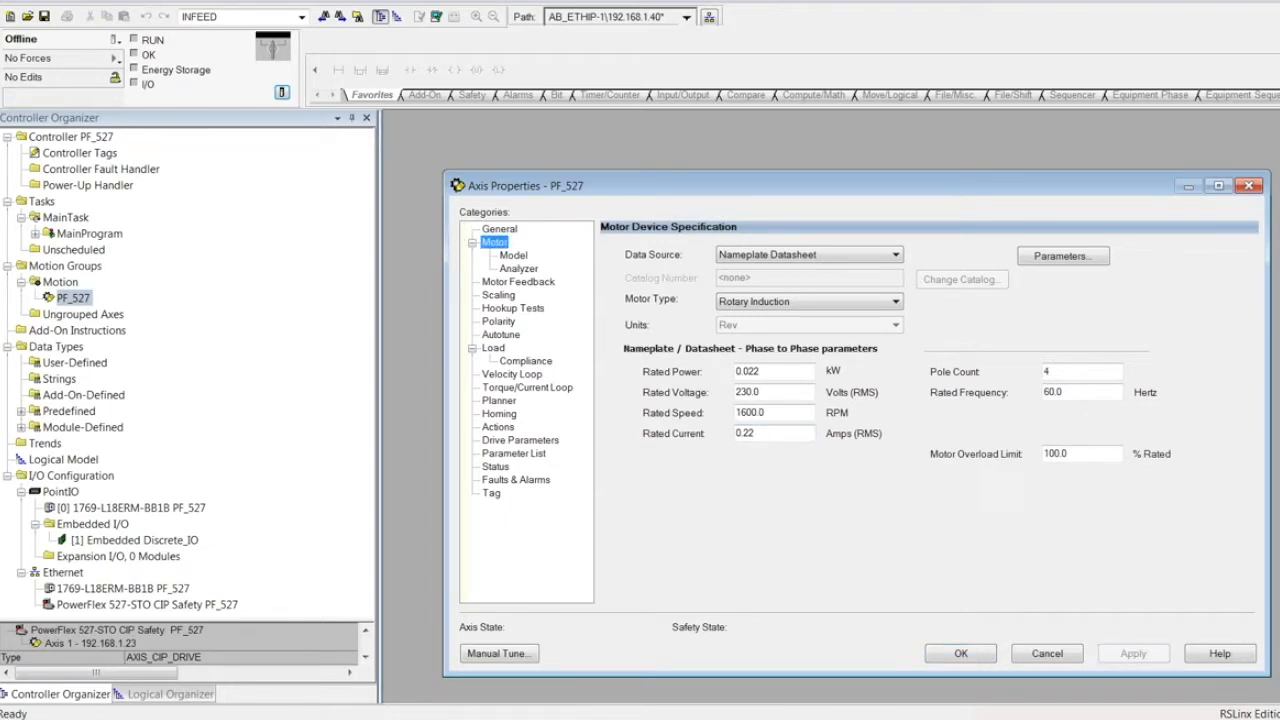
Step: Set the motor feedback type of the PF_527 axis to Digital AqB
{"action": "left_click", "coordinate": [518, 282]}
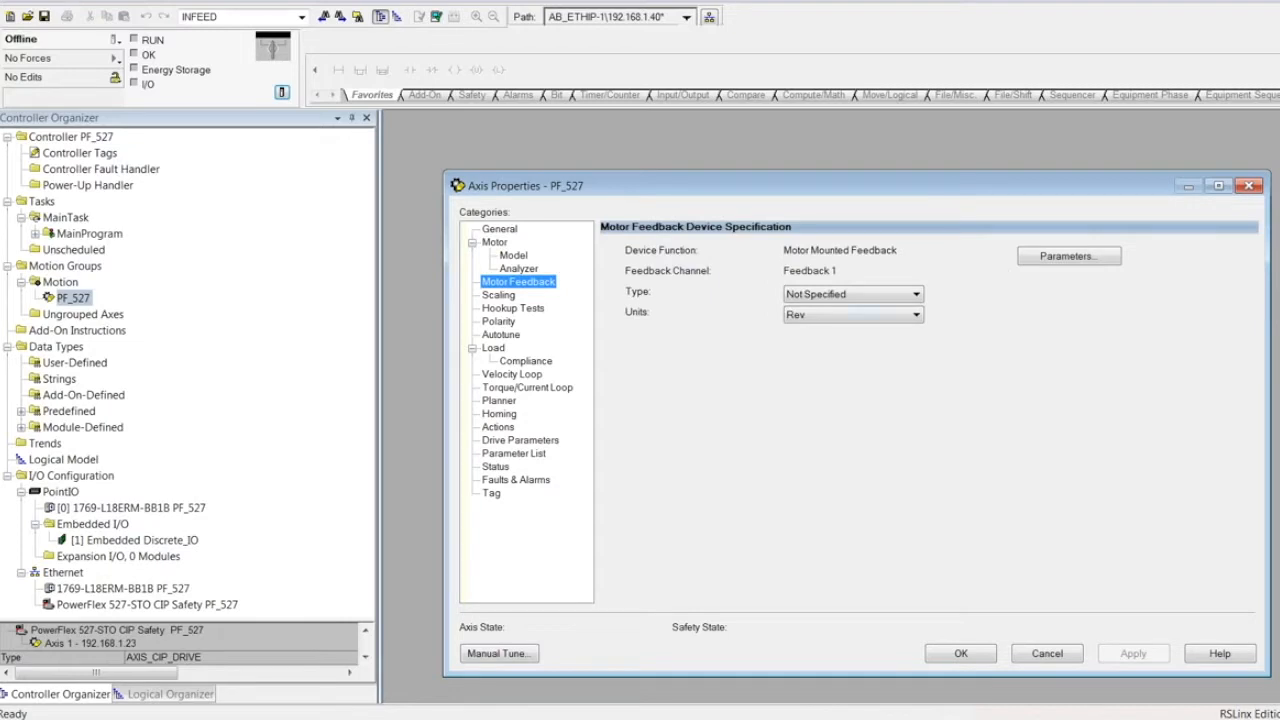
{"action": "left_click", "coordinate": [916, 294]}
{"action": "left_click", "coordinate": [852, 321]}
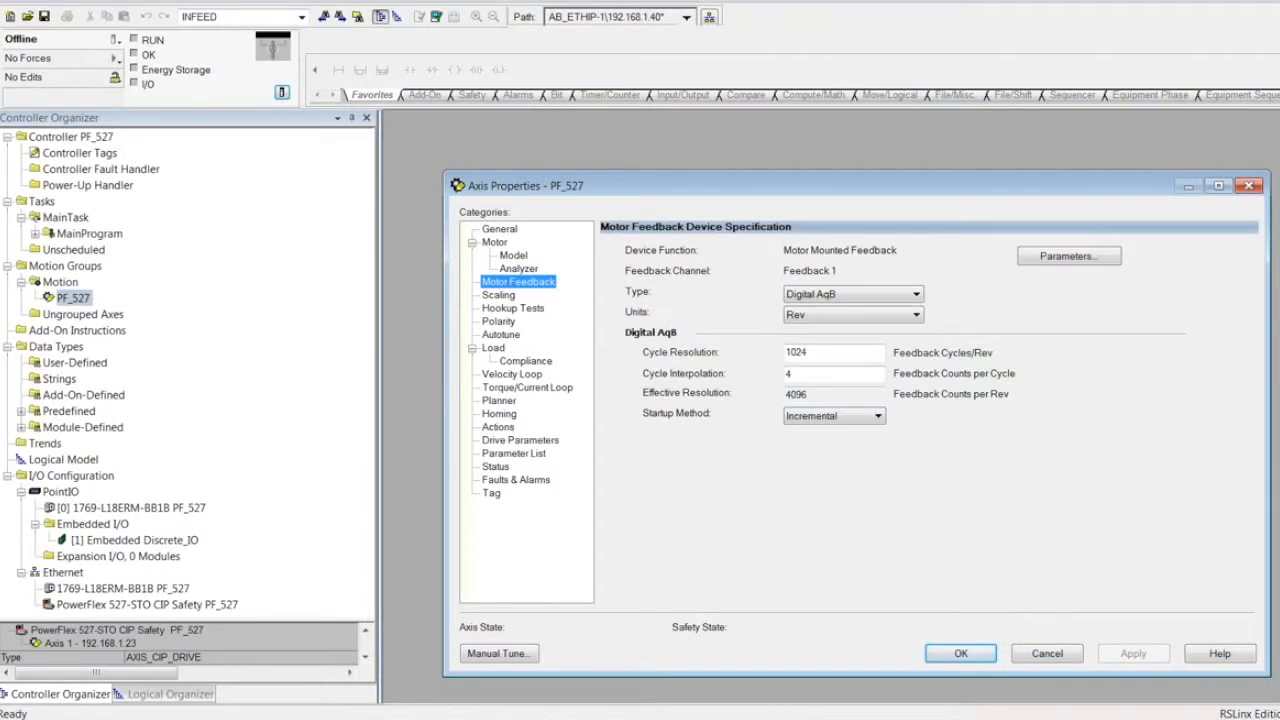
Step: Change the exception action for Motor Thermal Overload User Limit to Alarm
{"action": "left_click", "coordinate": [498, 427]}
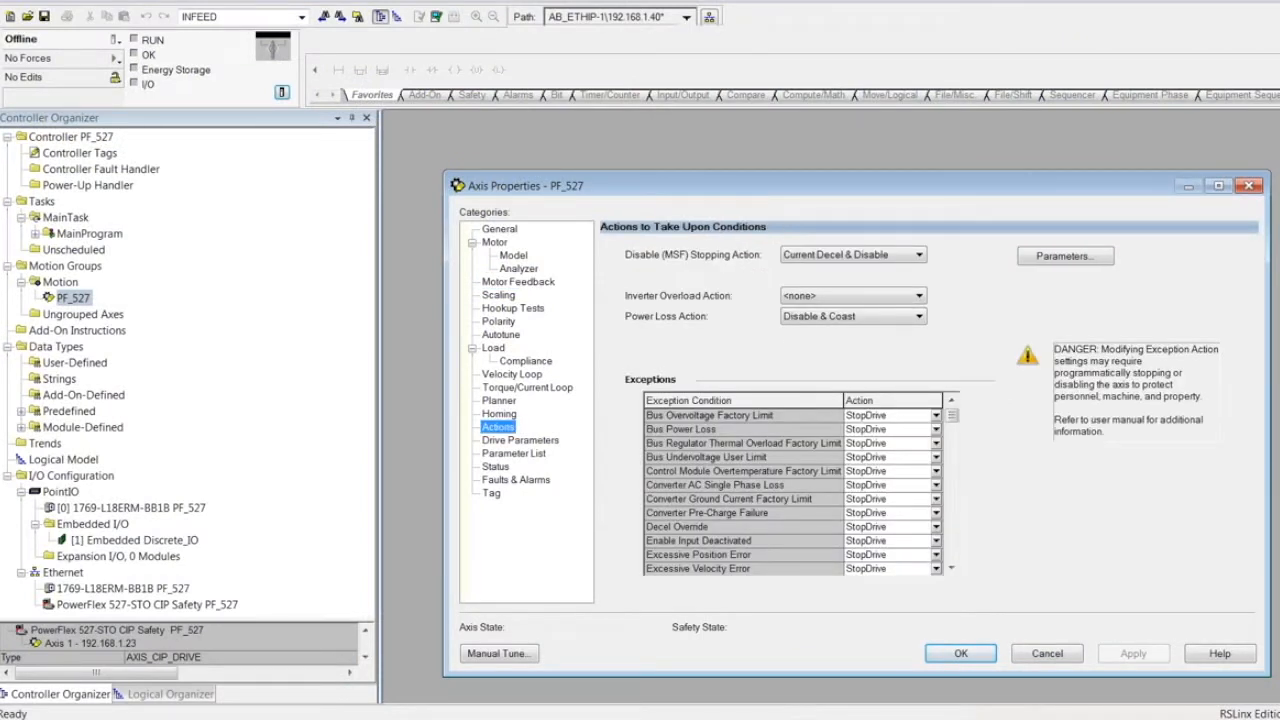
{"action": "left_click_drag", "start_coordinate": [952, 415], "coordinate": [952, 520]}
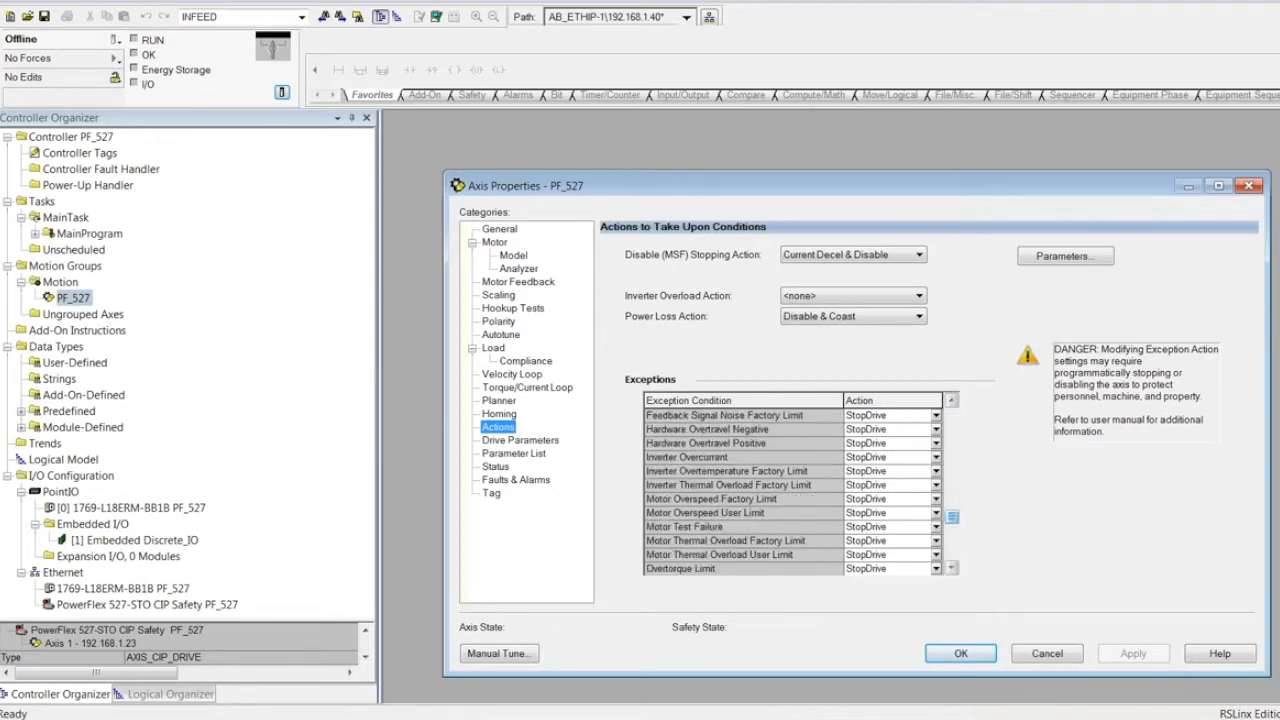
{"action": "left_click", "coordinate": [935, 554]}
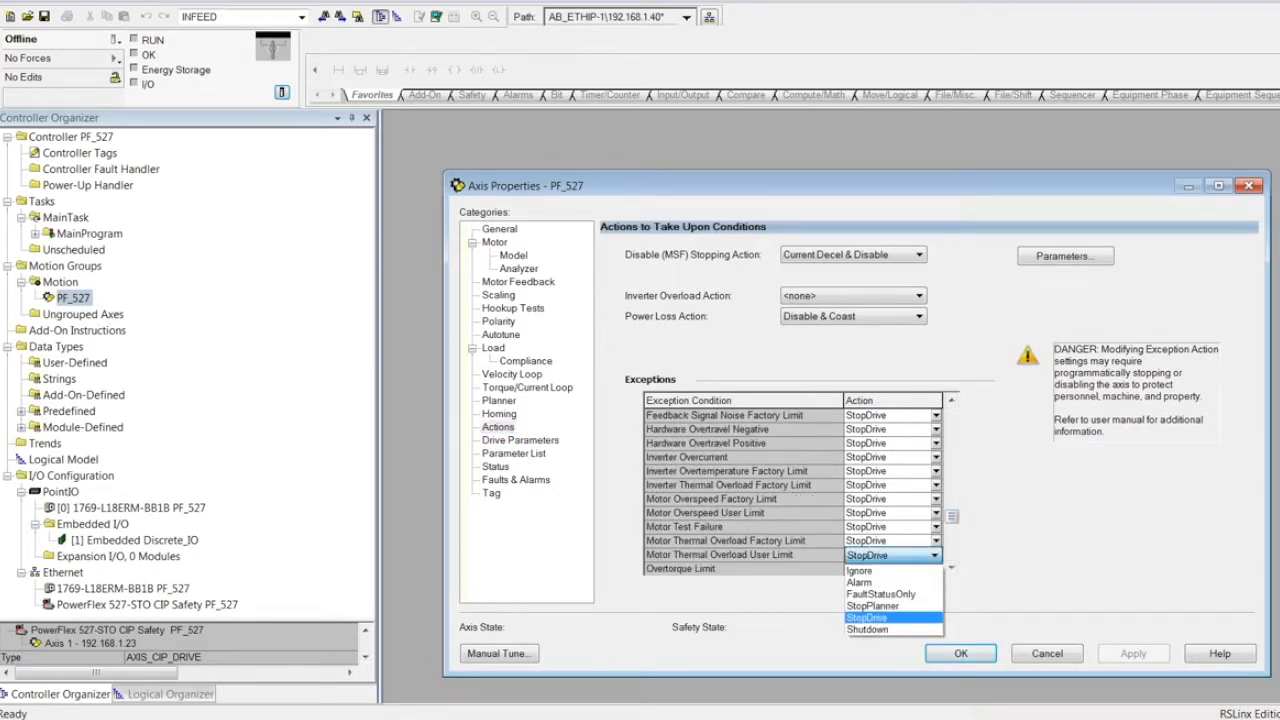
{"action": "left_click", "coordinate": [865, 582]}
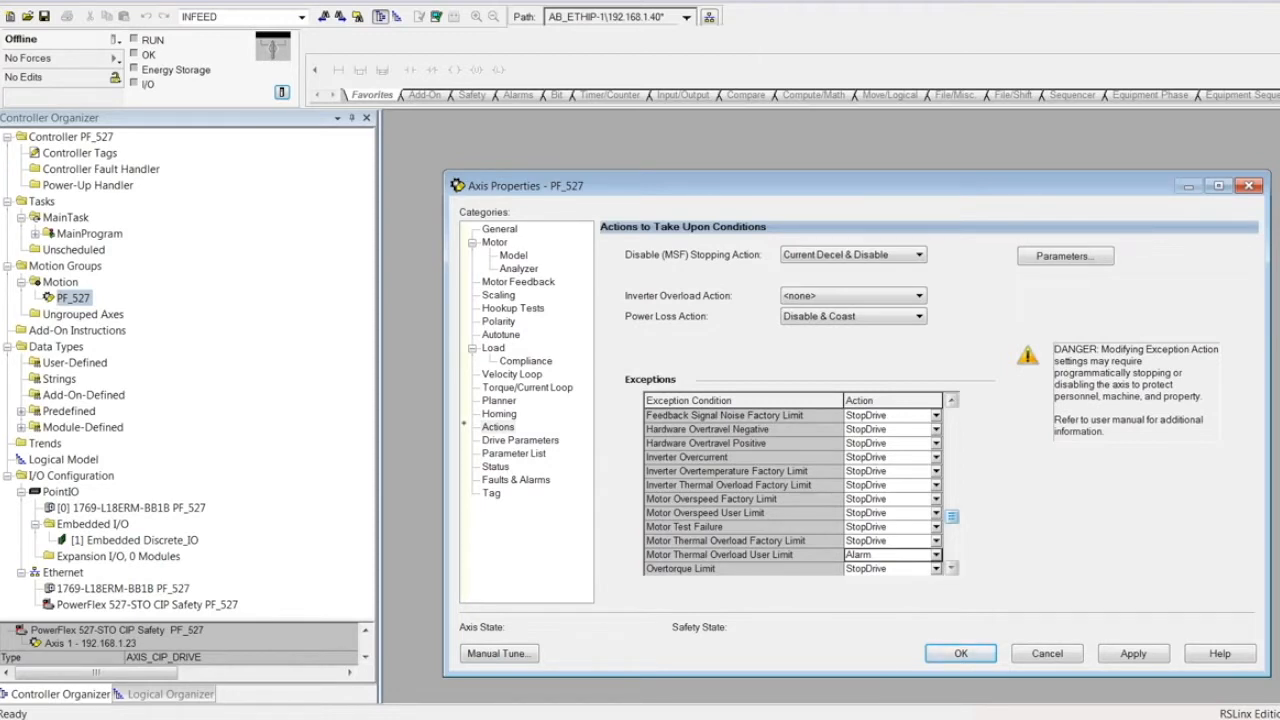
Step: Change the exception action for Excessive Position Error to Ignore
{"action": "left_click_drag", "start_coordinate": [952, 517], "coordinate": [952, 443]}
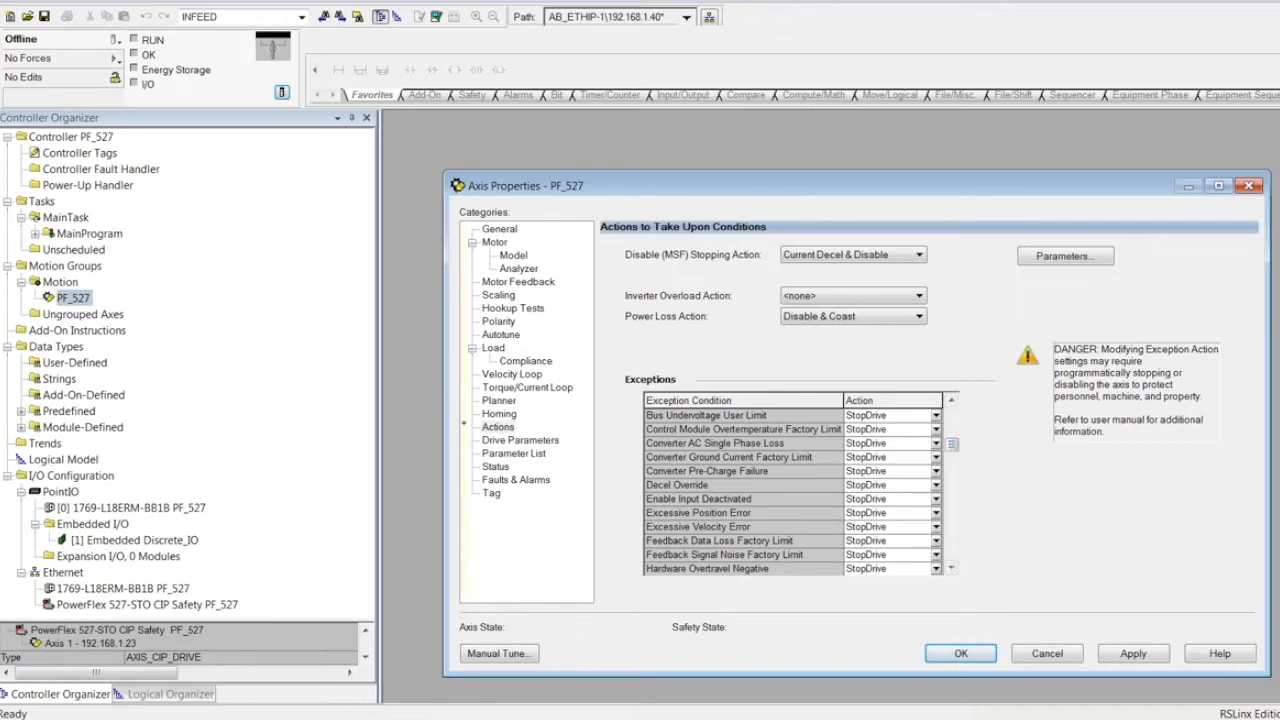
{"action": "left_click", "coordinate": [935, 513]}
{"action": "left_click", "coordinate": [868, 529]}
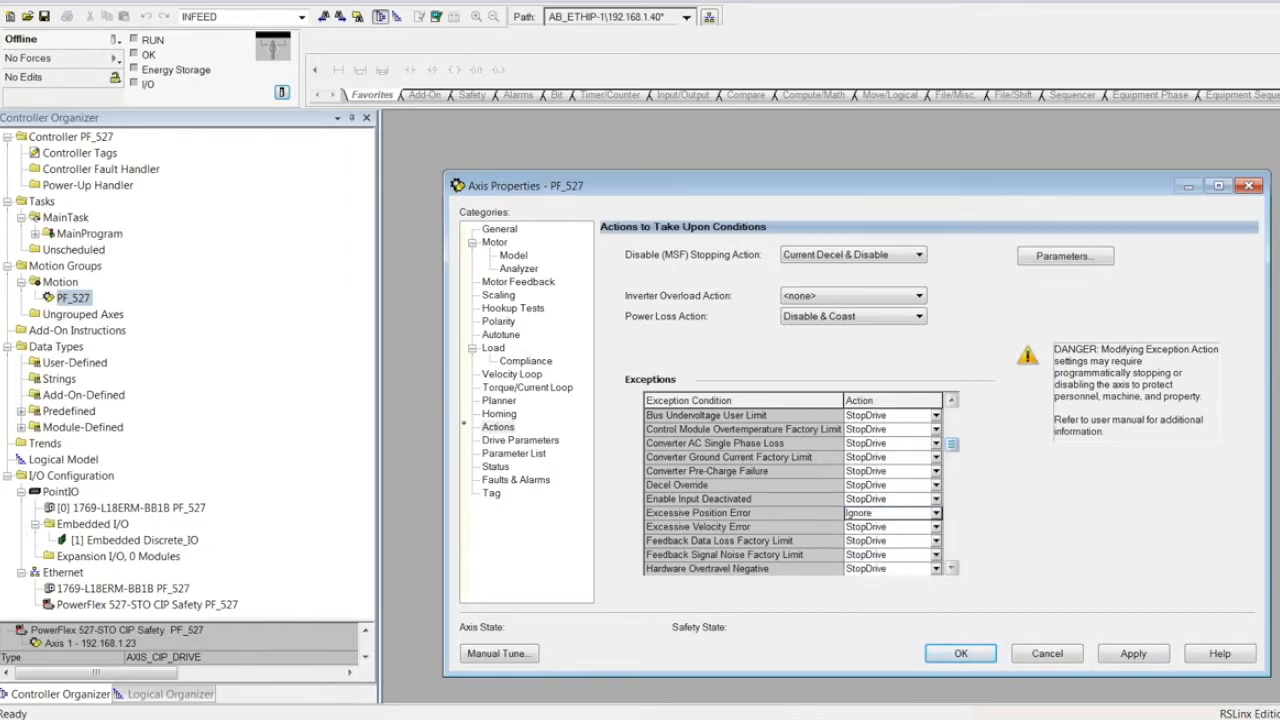
{"action": "scroll", "coordinate": [800, 490], "scroll_direction": "down", "scroll_amount": 1}
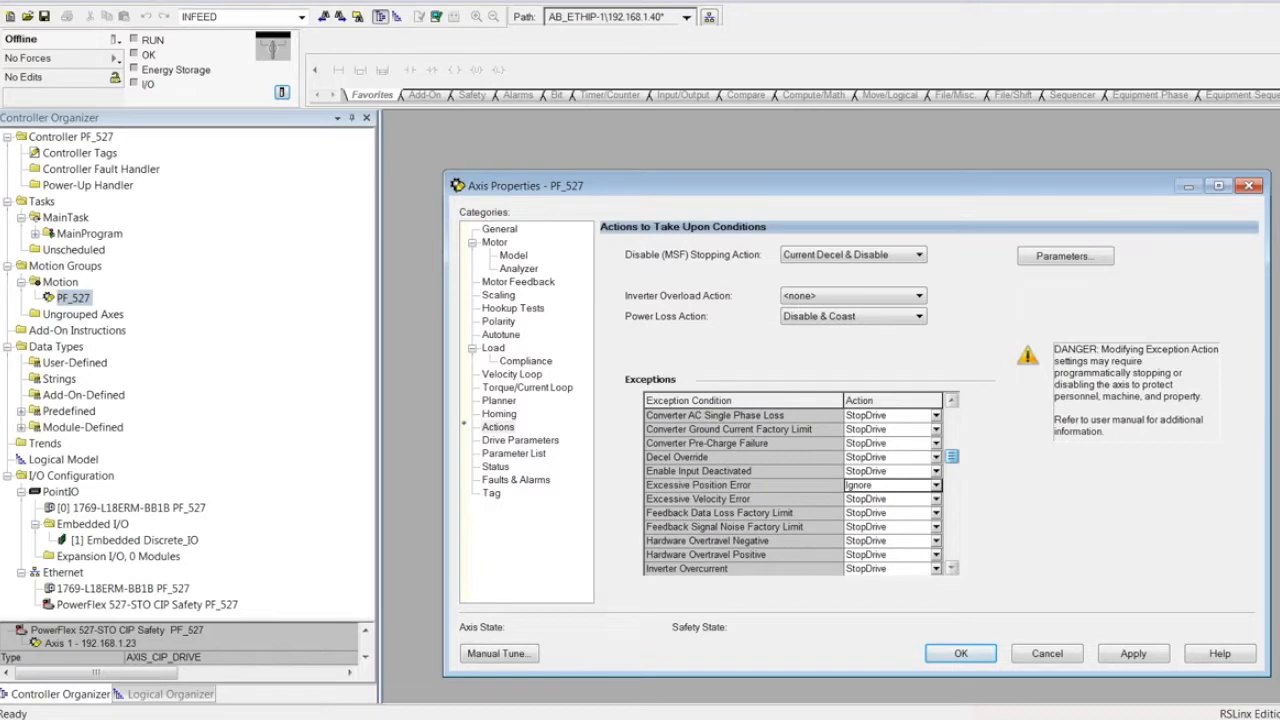
Step: Set Feedback1VelocityFilterTaps to 16 in the motion axis parameter list
{"action": "left_click", "coordinate": [514, 454]}
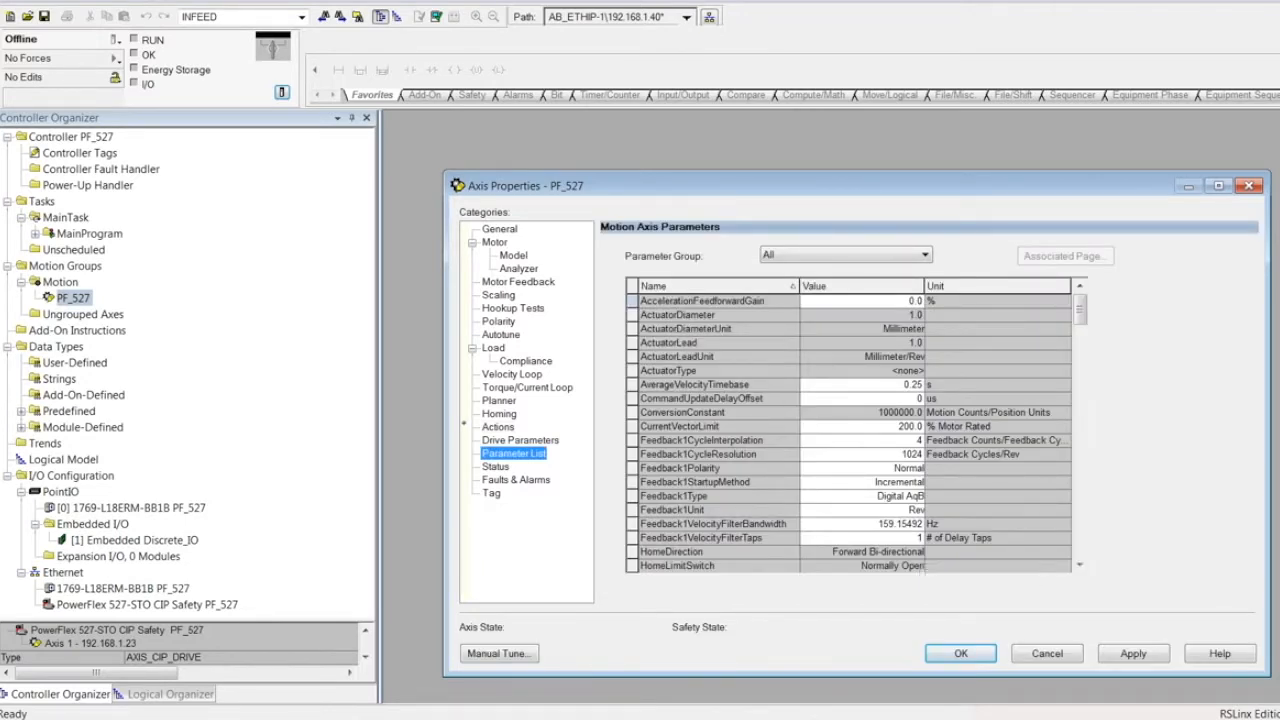
{"action": "left_click", "coordinate": [900, 538]}
{"action": "double_click", "coordinate": [919, 538]}
{"action": "type", "text": "16"}
{"action": "key", "text": "Return"}
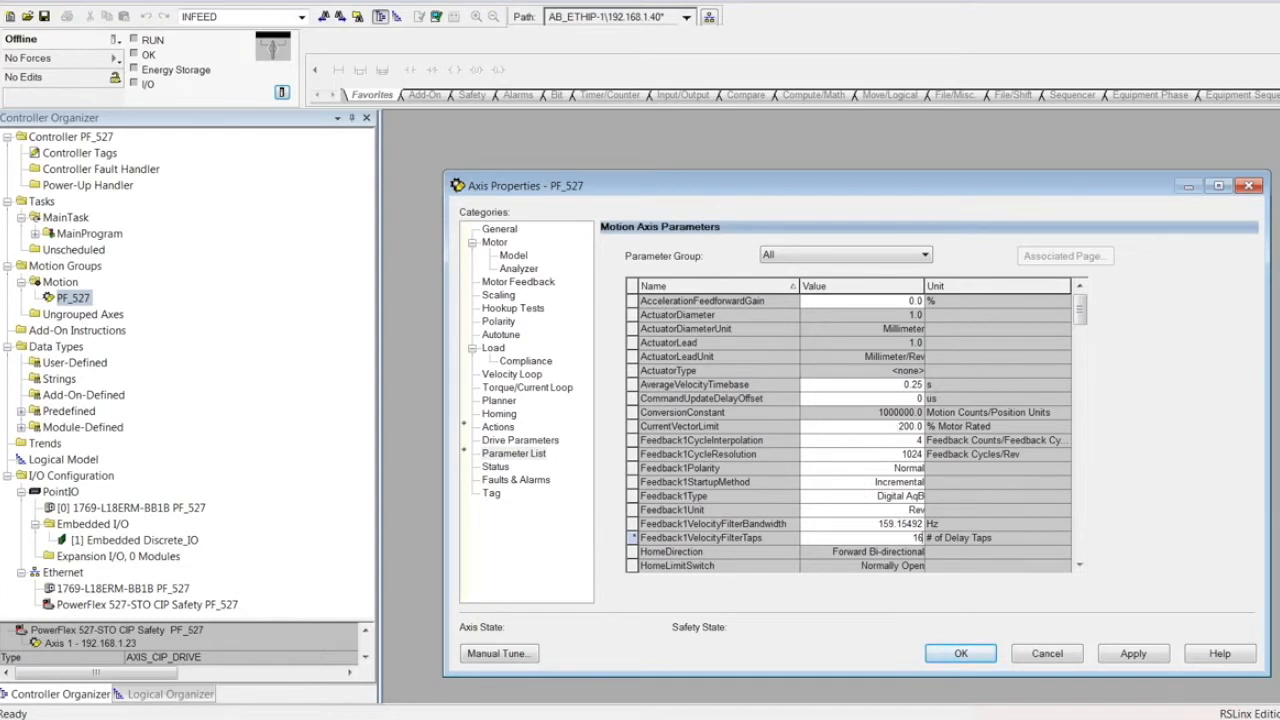
Step: Set the CurrentVectorLimit parameter of the PF_527 axis to 180% of motor rated
{"action": "left_click", "coordinate": [910, 426]}
{"action": "left_click_drag", "start_coordinate": [898, 426], "coordinate": [915, 426]}
{"action": "type", "text": "180"}
Step: Review the motor, feedback and torque/current loop settings, and apply all axis changes before closing the PF_527 properties
{"action": "left_click", "coordinate": [495, 242]}
{"action": "key", "text": "Down"}
{"action": "key", "text": "Down"}
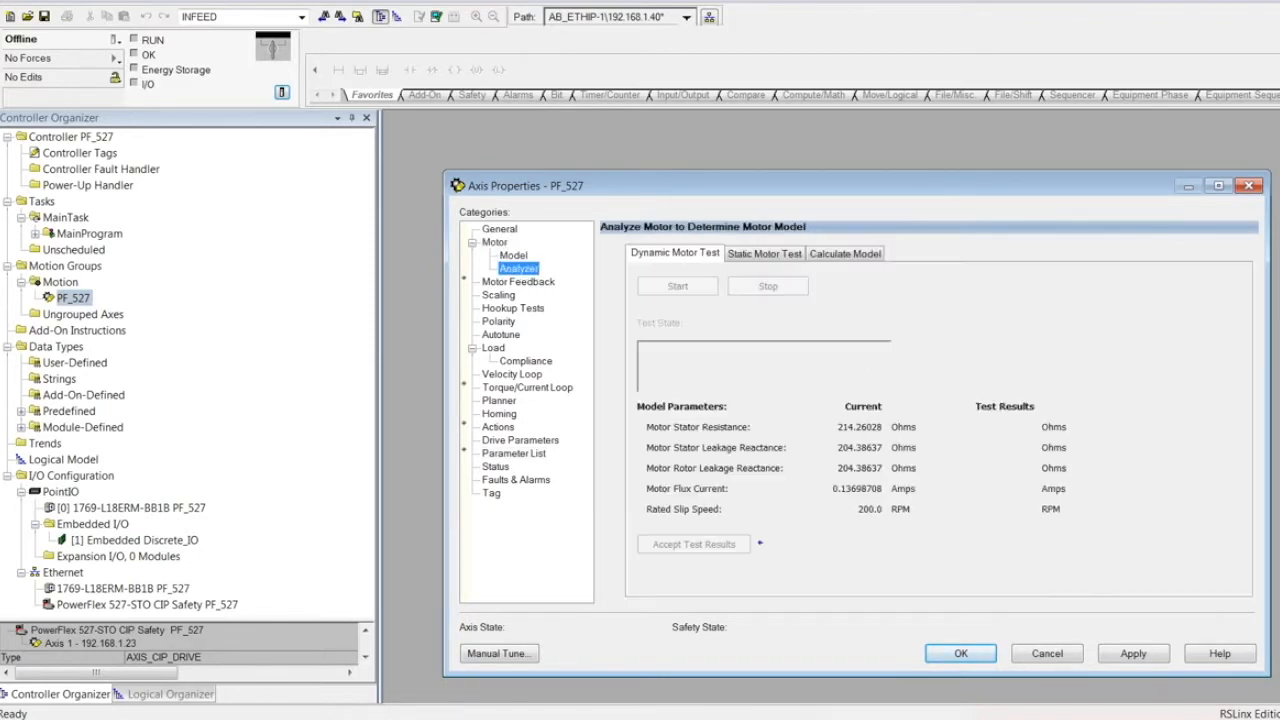
{"action": "key", "text": "Down"}
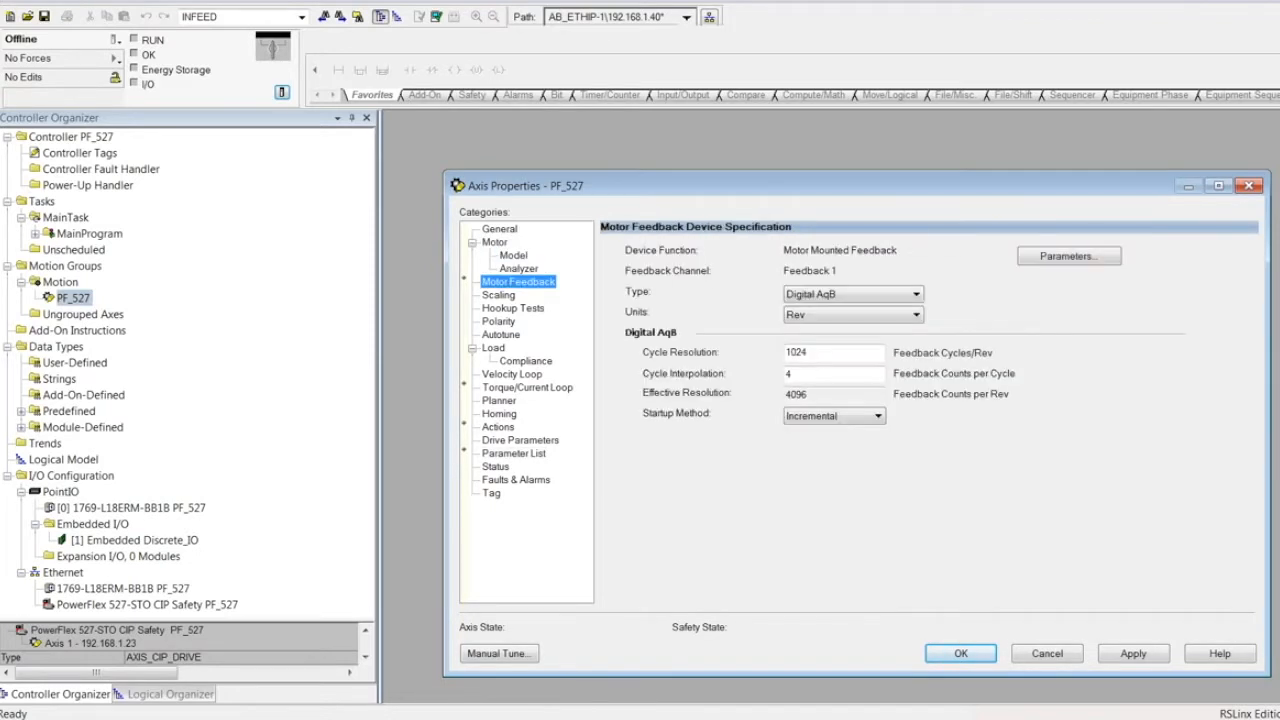
{"action": "left_click", "coordinate": [527, 387]}
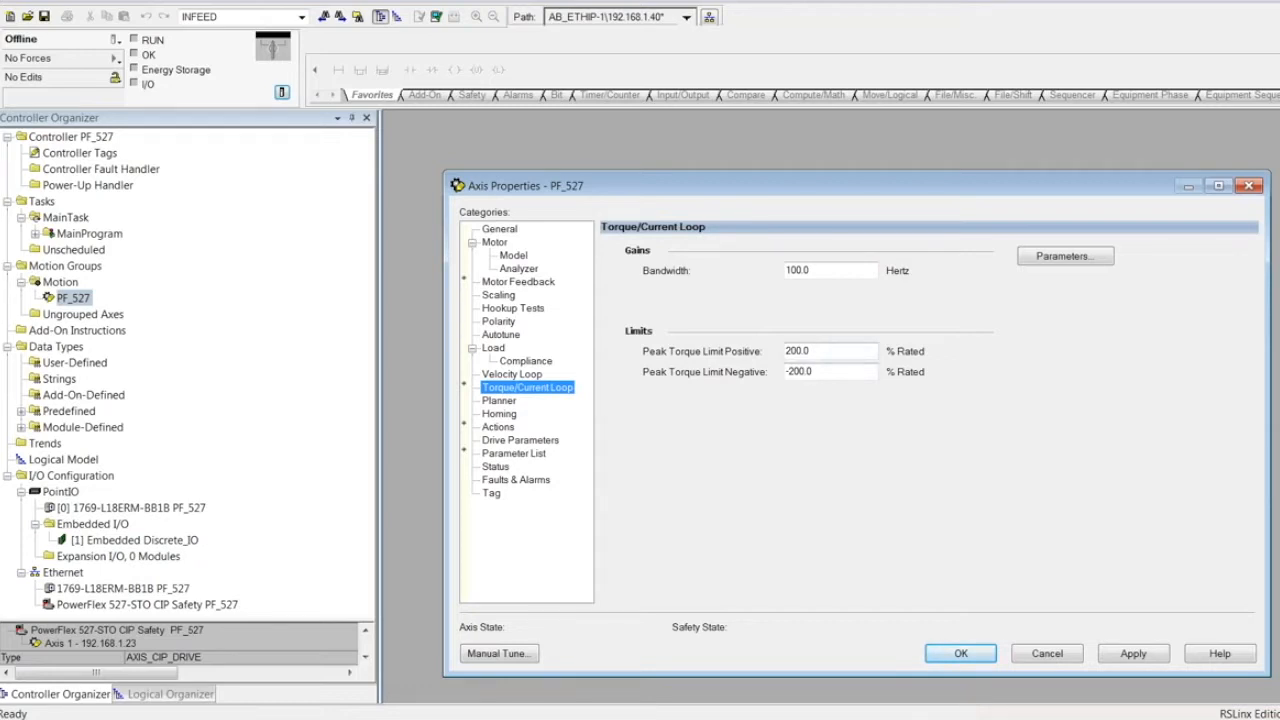
{"action": "left_click", "coordinate": [1133, 654]}
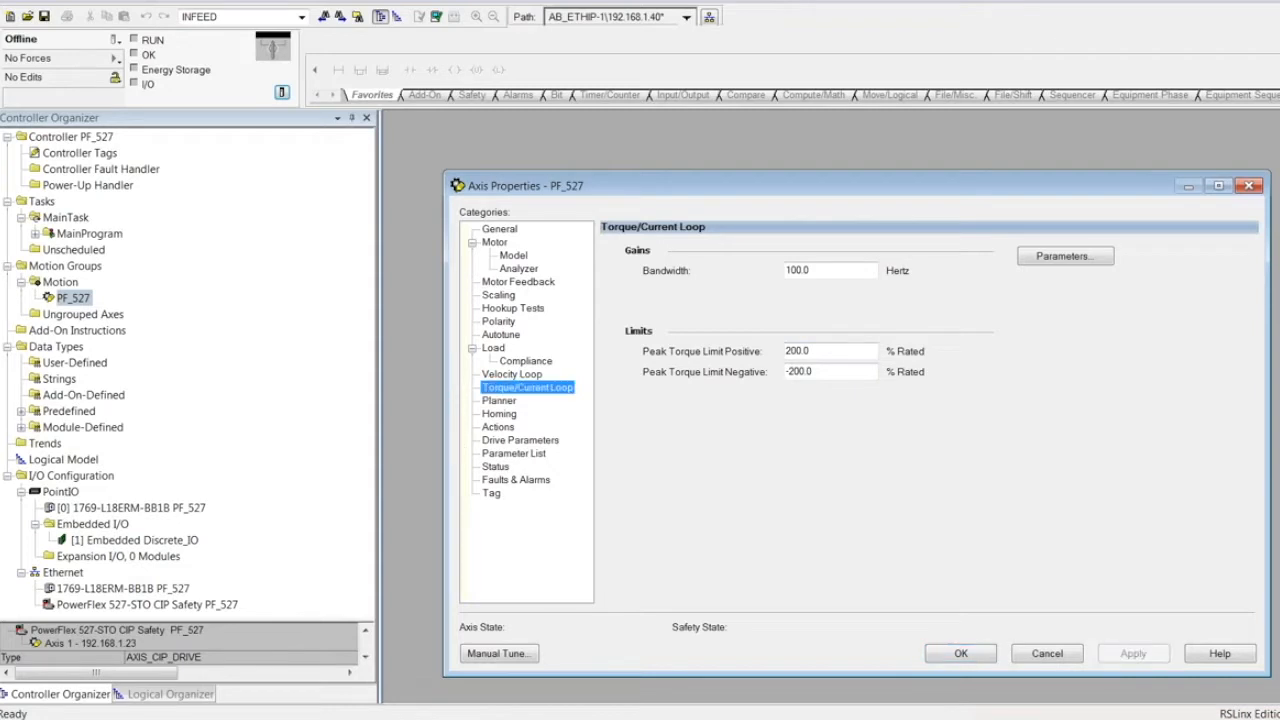
{"action": "left_click", "coordinate": [960, 653]}
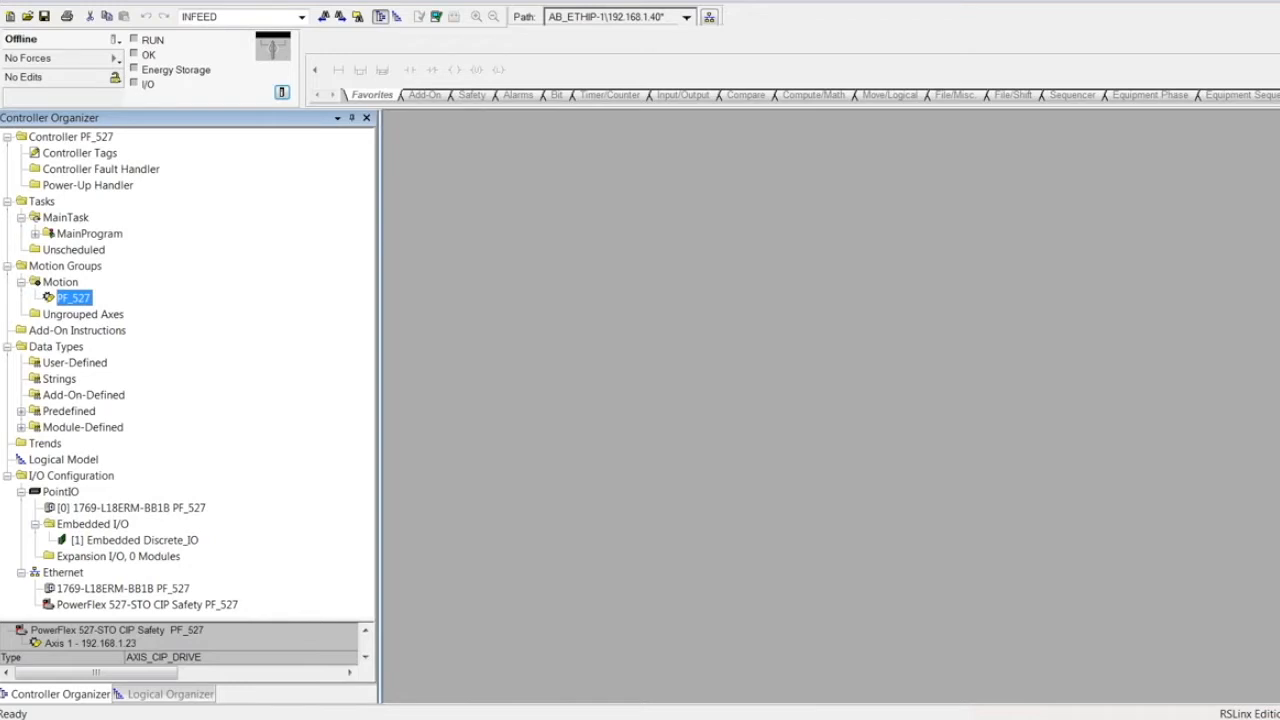
Step: Set the Alternate 1 update period to 4.0 ms in the Motion group's axis schedule
{"action": "left_click", "coordinate": [60, 282]}
{"action": "right_click", "coordinate": [60, 282]}
{"action": "left_click", "coordinate": [110, 575]}
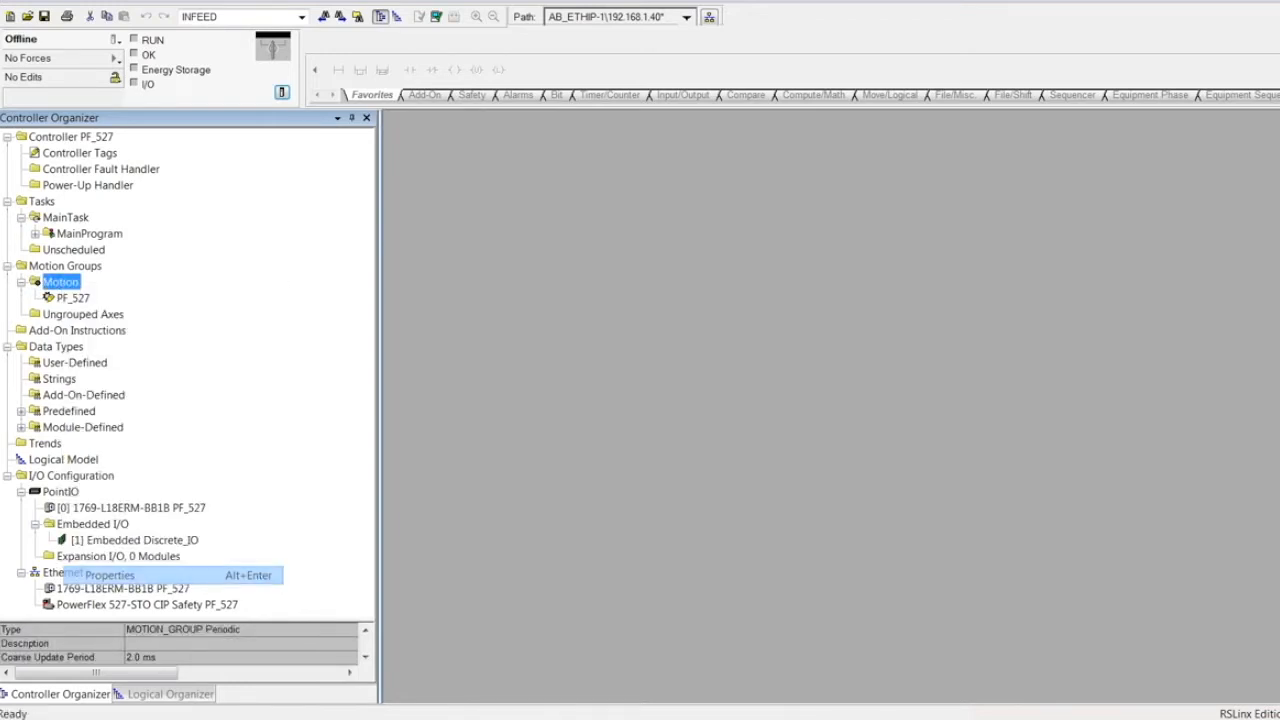
{"action": "left_click", "coordinate": [519, 172]}
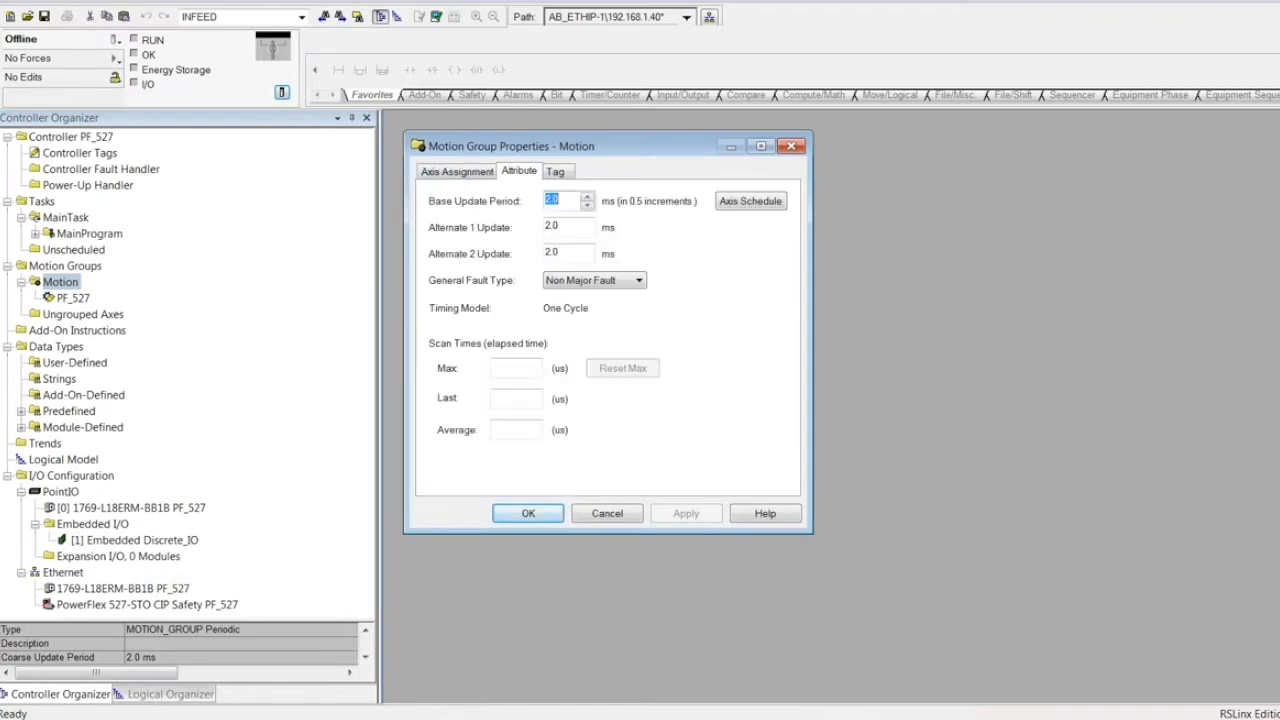
{"action": "left_click", "coordinate": [750, 201]}
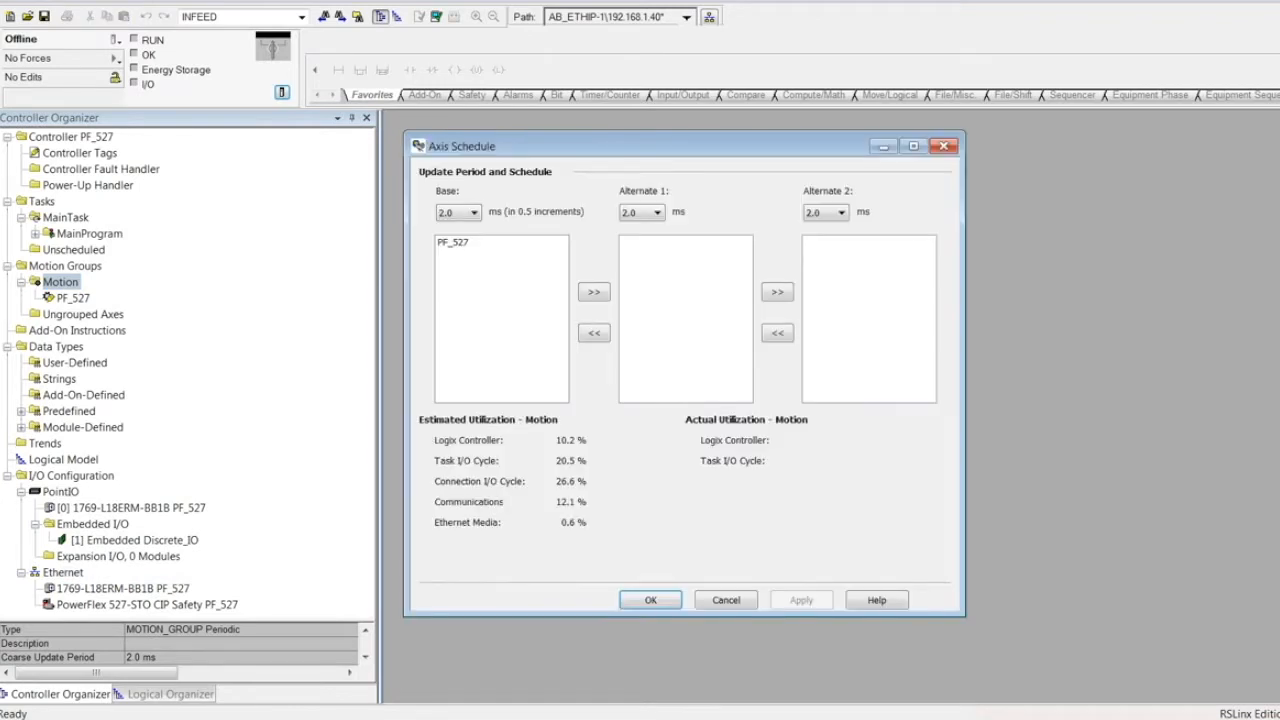
{"action": "left_click_drag", "start_coordinate": [650, 146], "coordinate": [934, 232]}
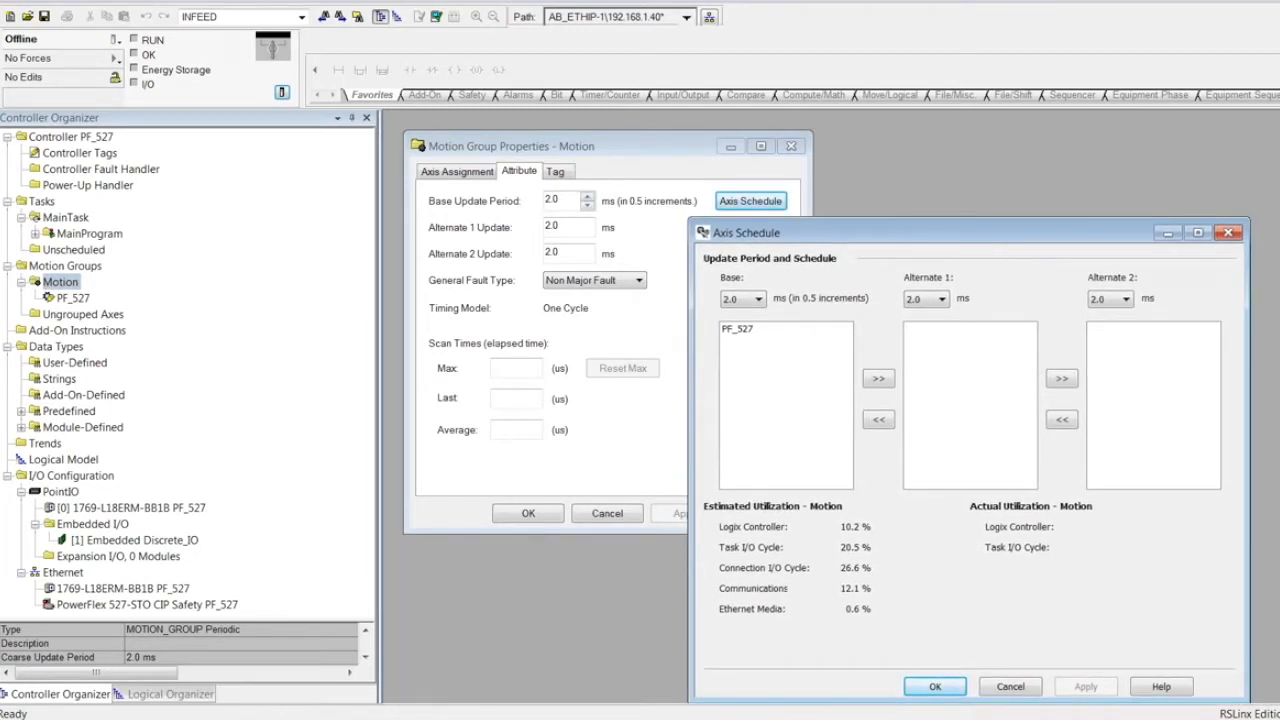
{"action": "left_click", "coordinate": [941, 299]}
{"action": "left_click", "coordinate": [920, 327]}
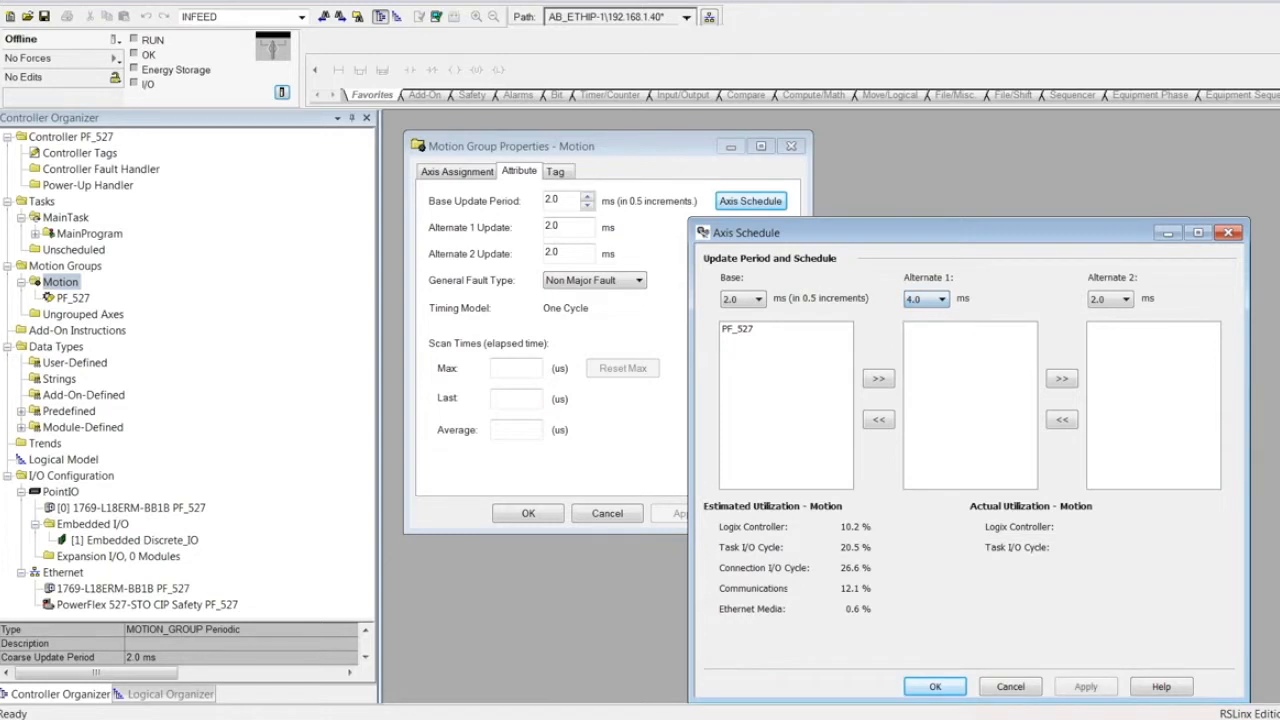
Step: Move the PF_527 axis from the Base to the Alternate 1 schedule, apply it and close the motion group properties
{"action": "left_click", "coordinate": [738, 329]}
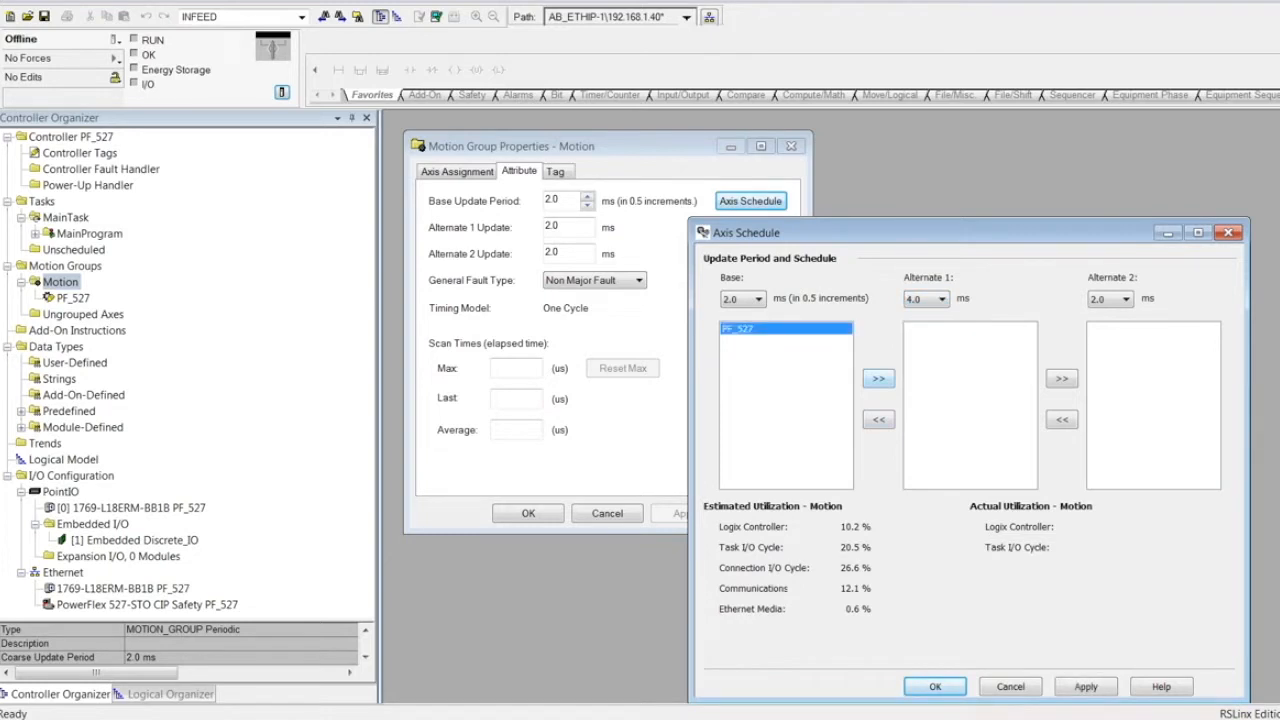
{"action": "left_click", "coordinate": [878, 378]}
{"action": "left_click", "coordinate": [1085, 686]}
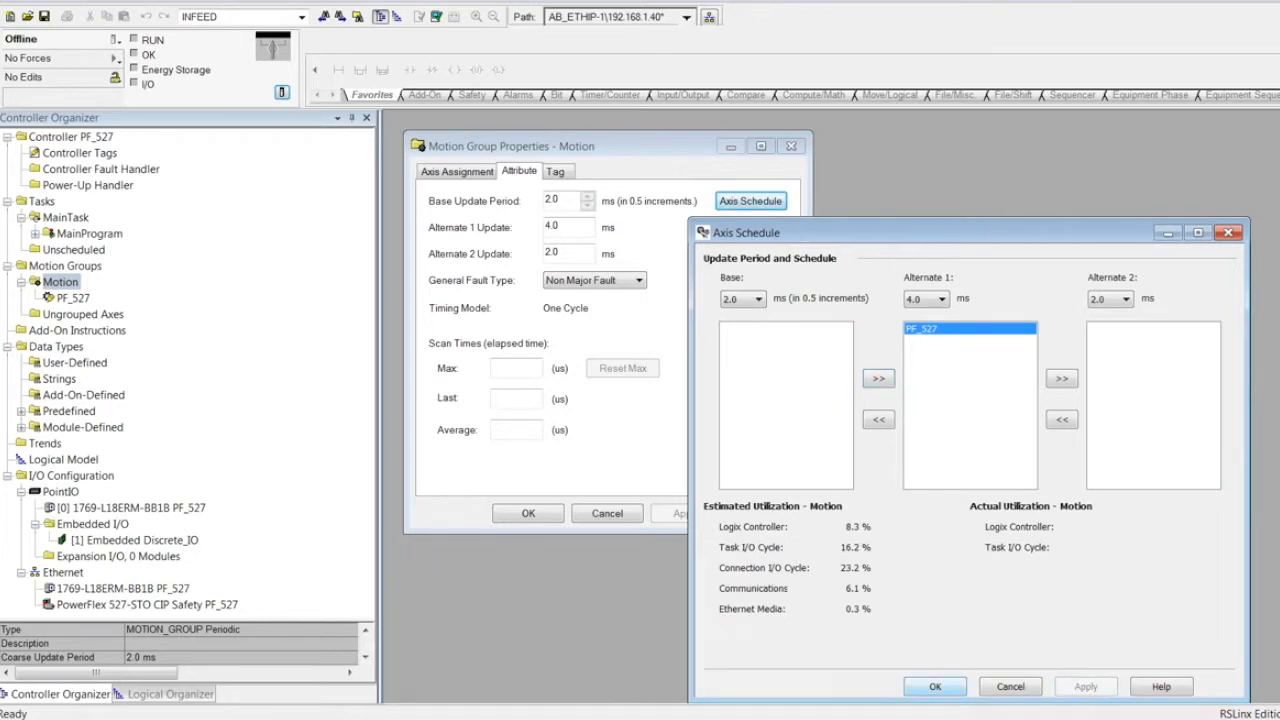
{"action": "key", "text": "Return"}
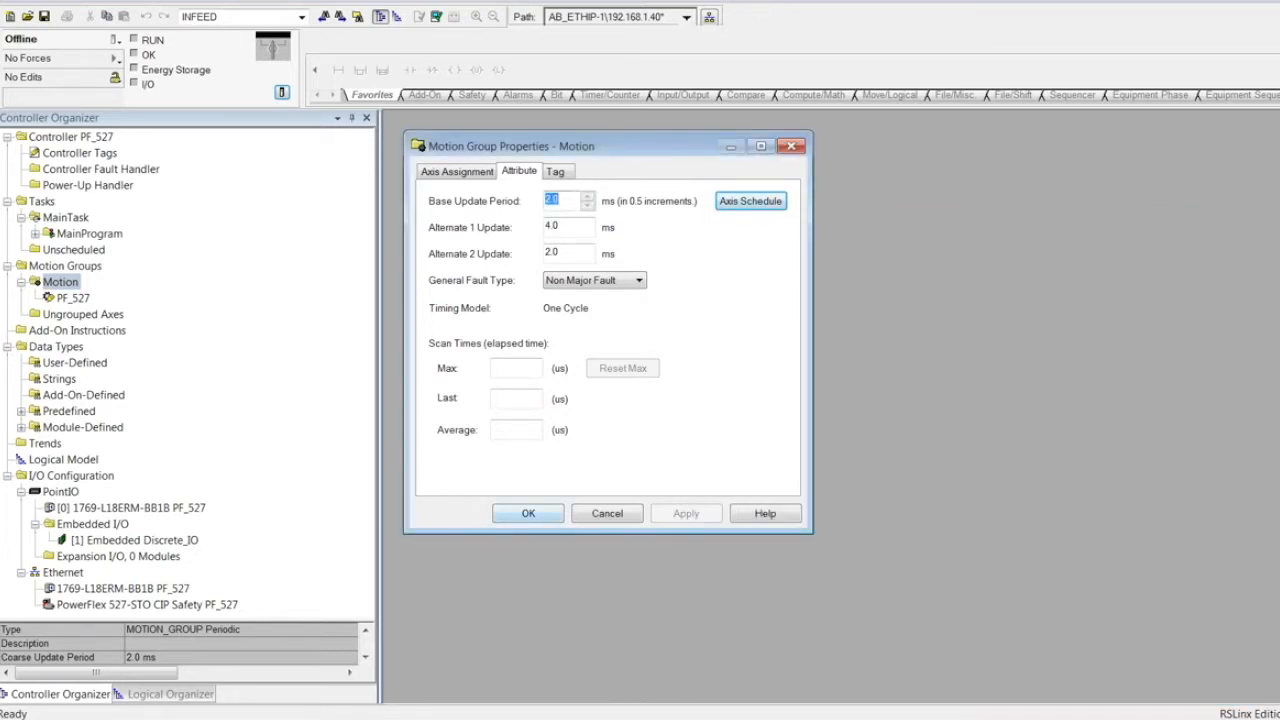
{"action": "key", "text": "Return"}
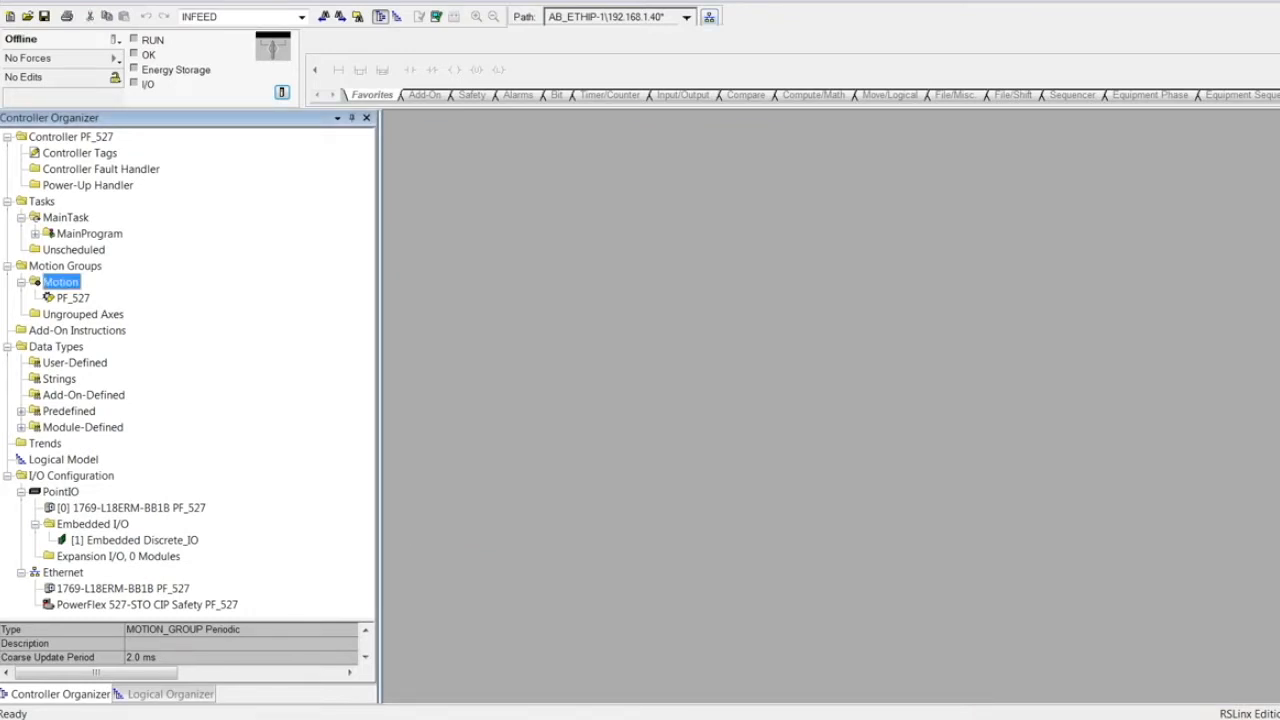
Step: Download the project to the 1769-L18ERM controller at 192.168.1.40 and return the controller to Remote Run mode
{"action": "left_click", "coordinate": [709, 17]}
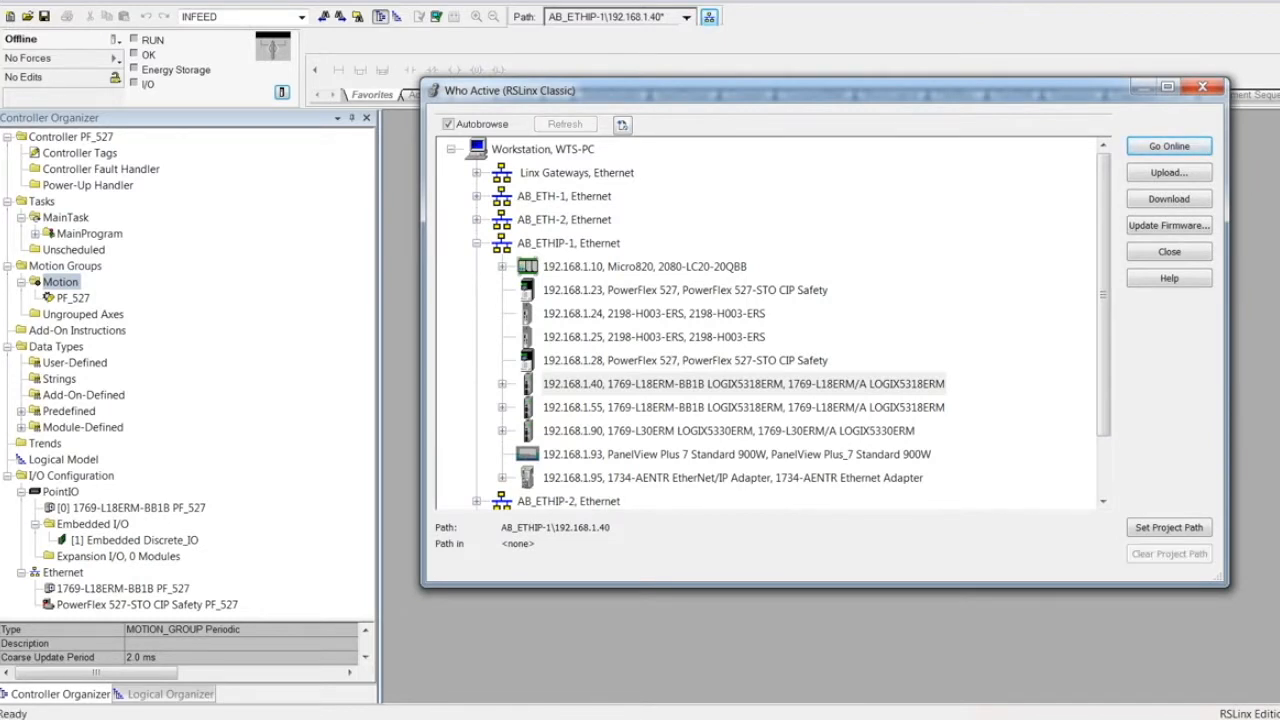
{"action": "left_click", "coordinate": [743, 384]}
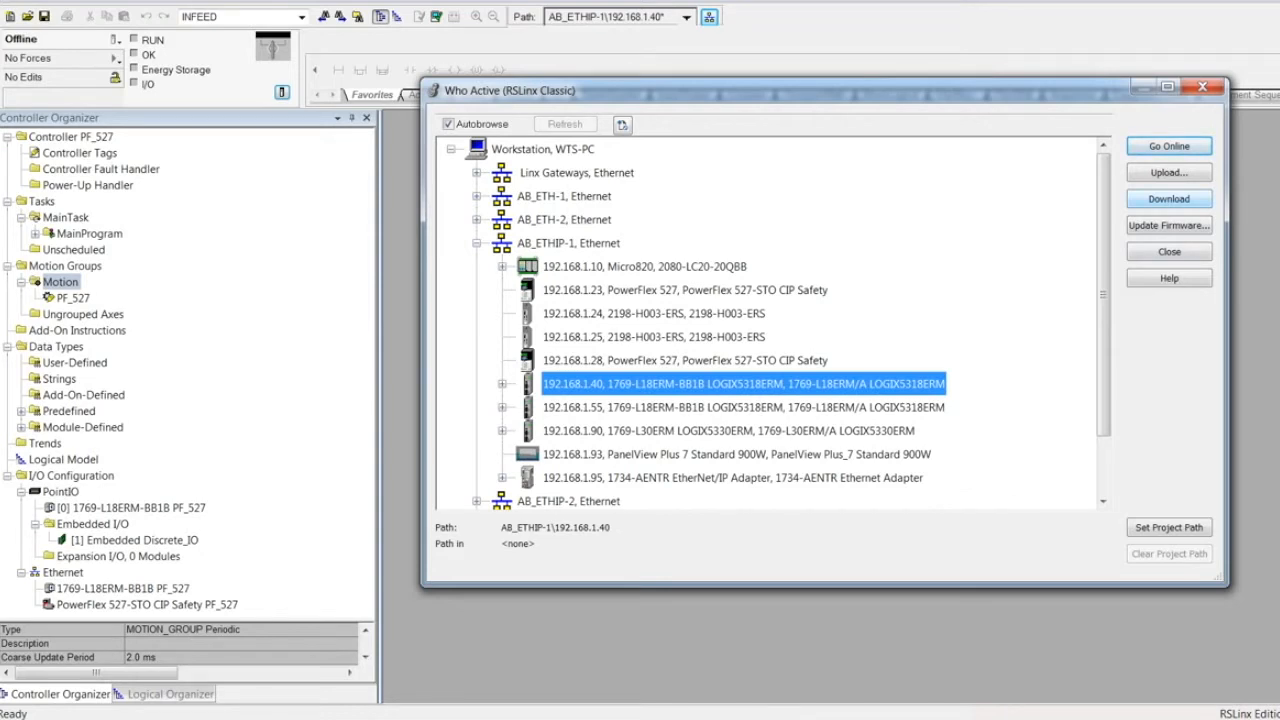
{"action": "left_click", "coordinate": [1169, 199]}
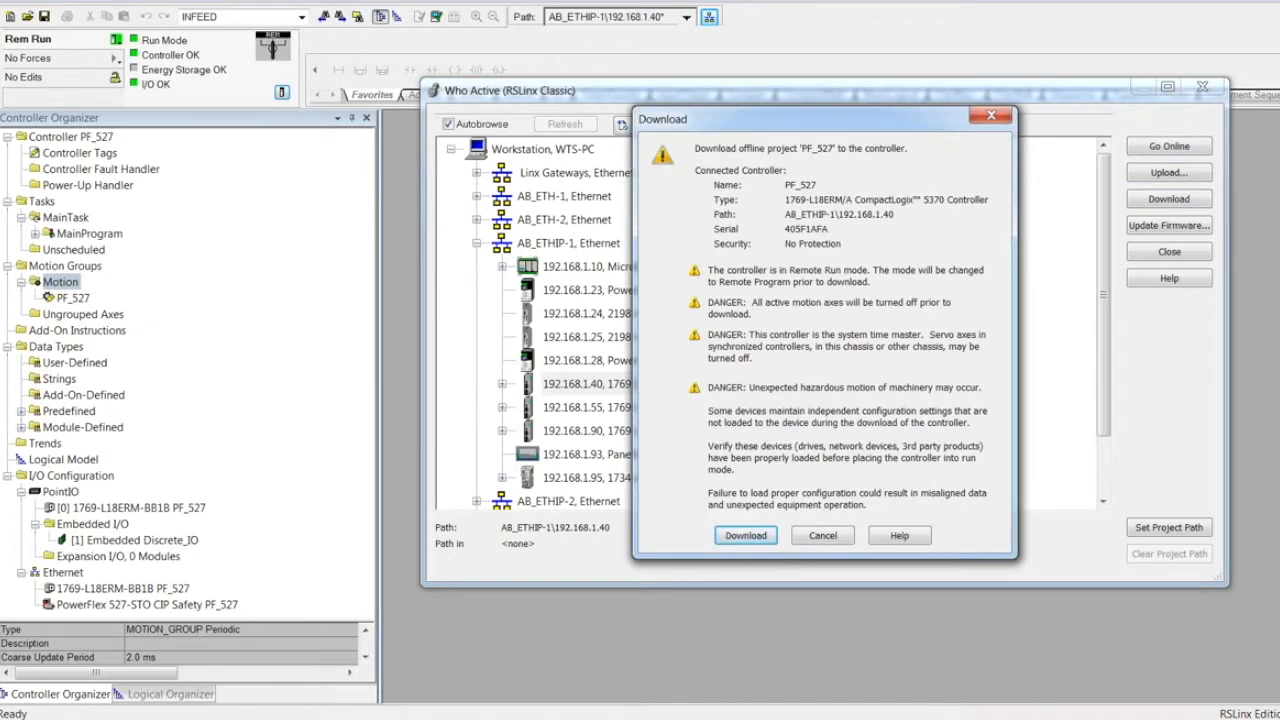
{"action": "key", "text": "Return"}
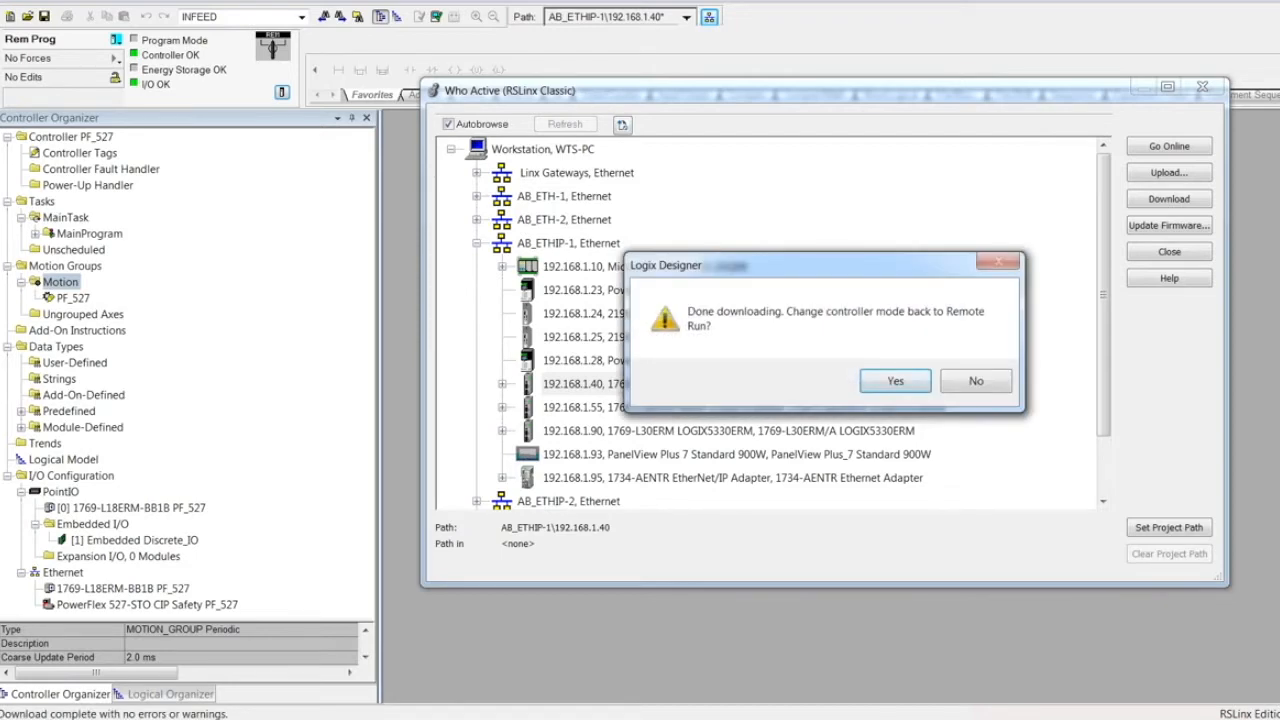
{"action": "left_click", "coordinate": [900, 380]}
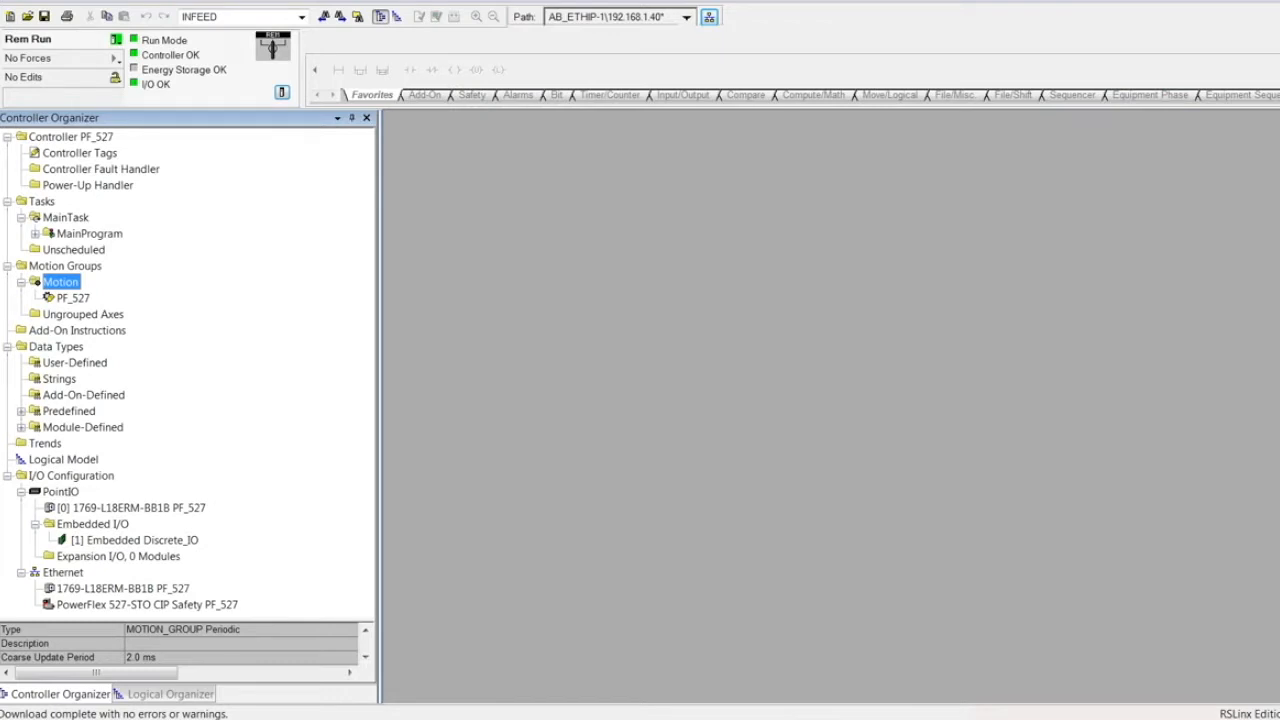
Step: Enlarge the quick-view details of the PF_527 axis to check its state, update period and faults
{"action": "left_click", "coordinate": [73, 298]}
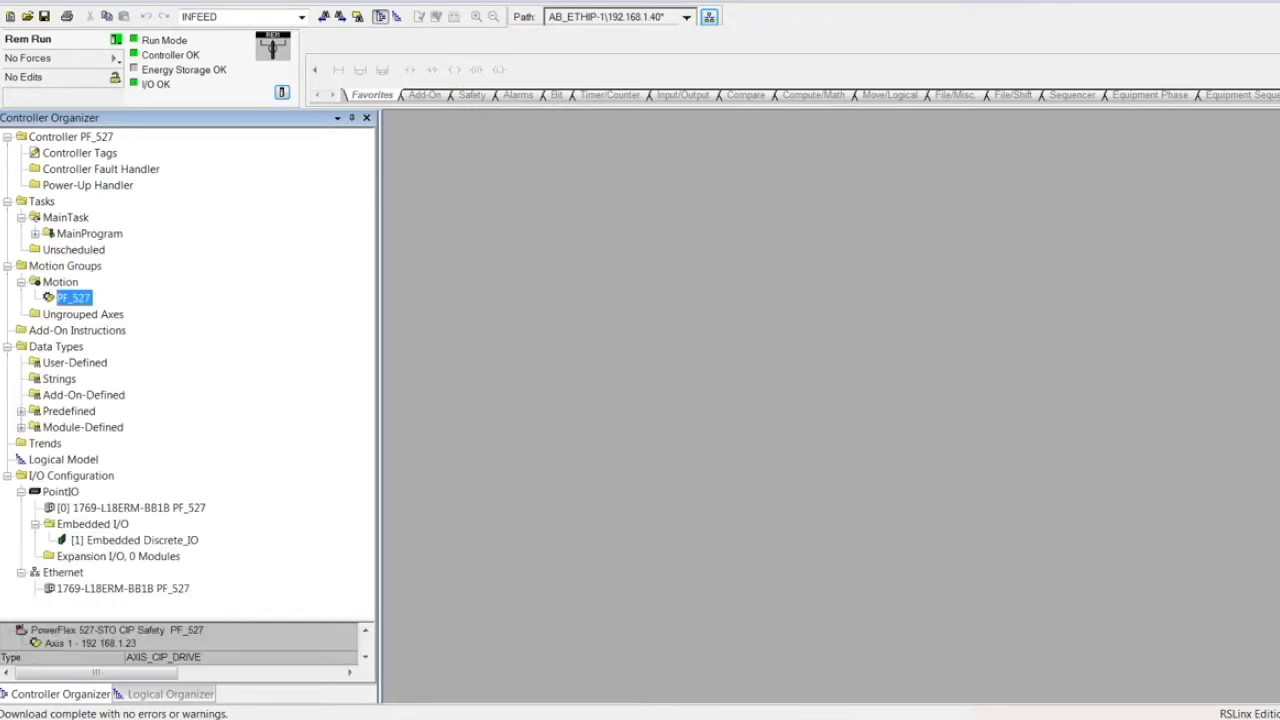
{"action": "left_click_drag", "start_coordinate": [180, 620], "coordinate": [180, 480]}
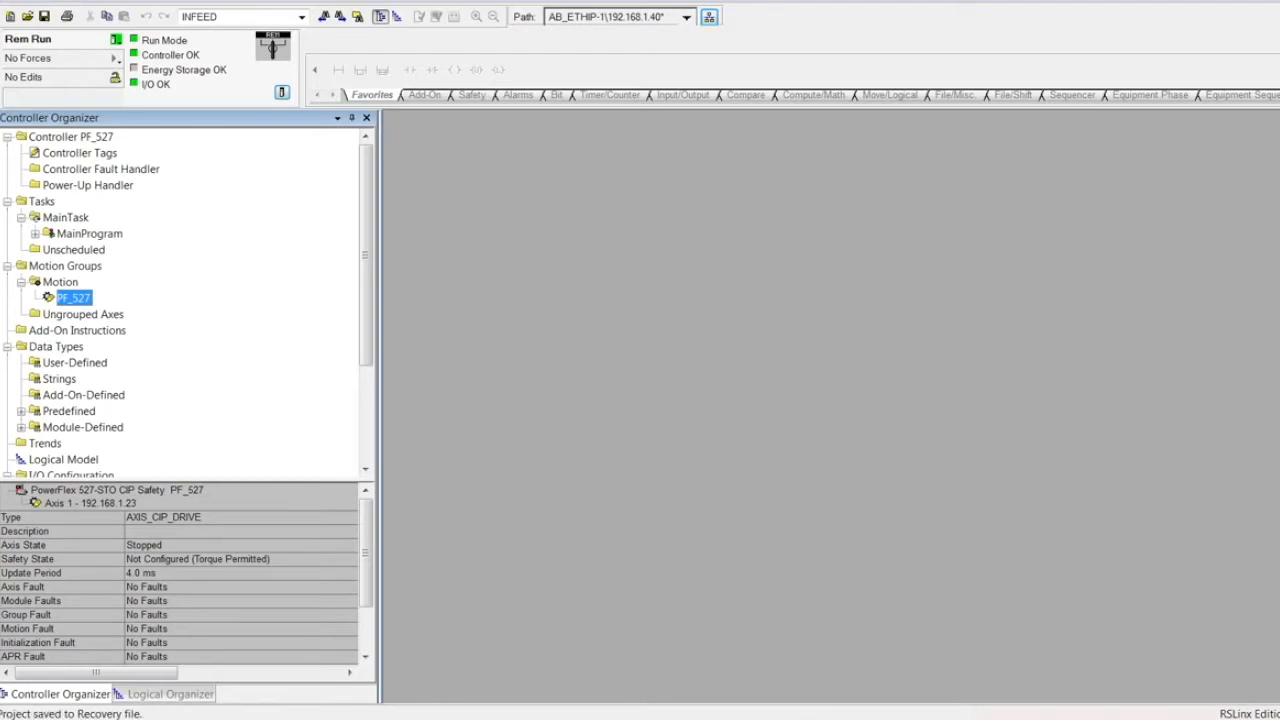
{"action": "left_click_drag", "start_coordinate": [187, 480], "coordinate": [187, 532]}
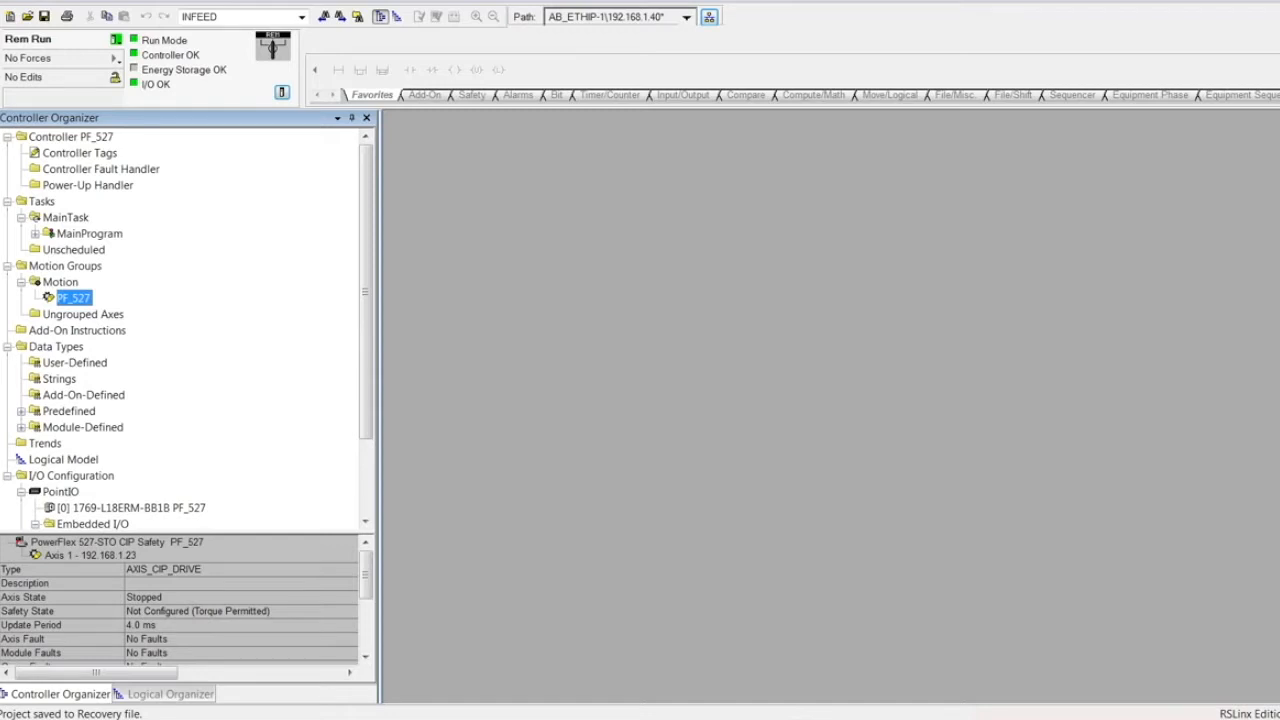
Step: Run the Calculate Model analysis for the PF_527 axis motor and accept its test results
{"action": "right_click", "coordinate": [73, 299]}
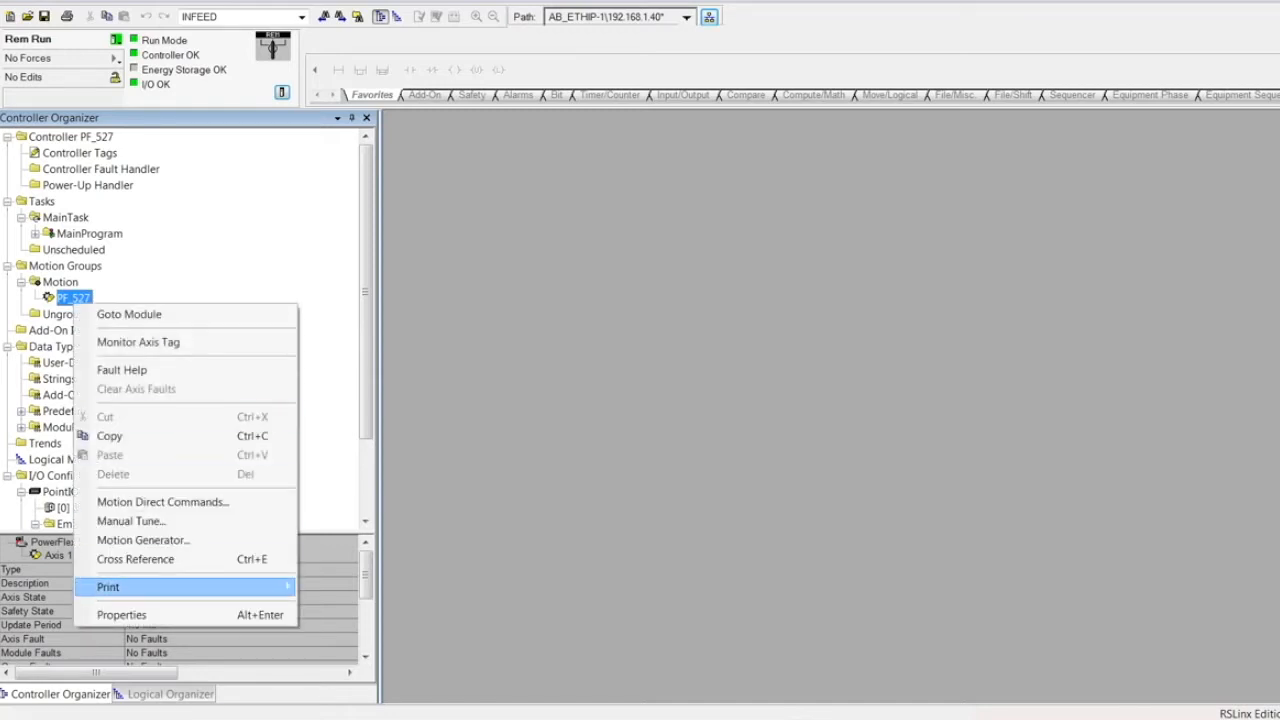
{"action": "left_click", "coordinate": [143, 611]}
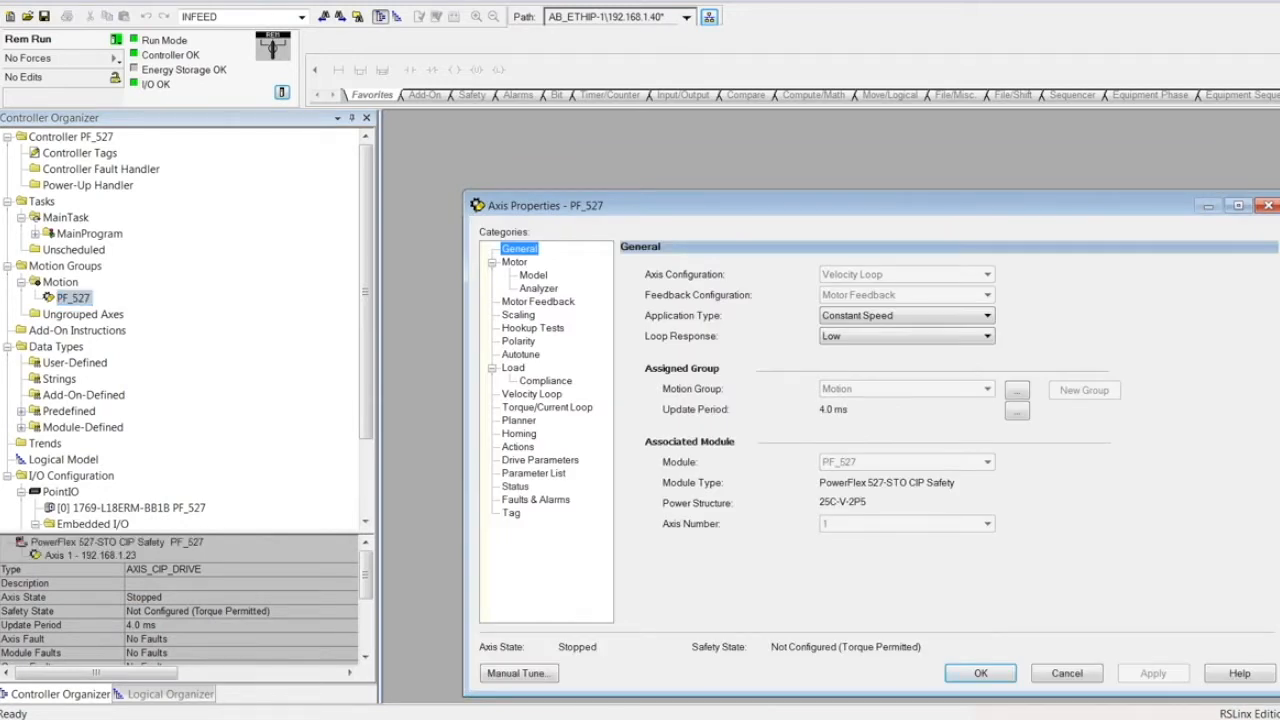
{"action": "left_click", "coordinate": [539, 288]}
{"action": "left_click", "coordinate": [865, 273]}
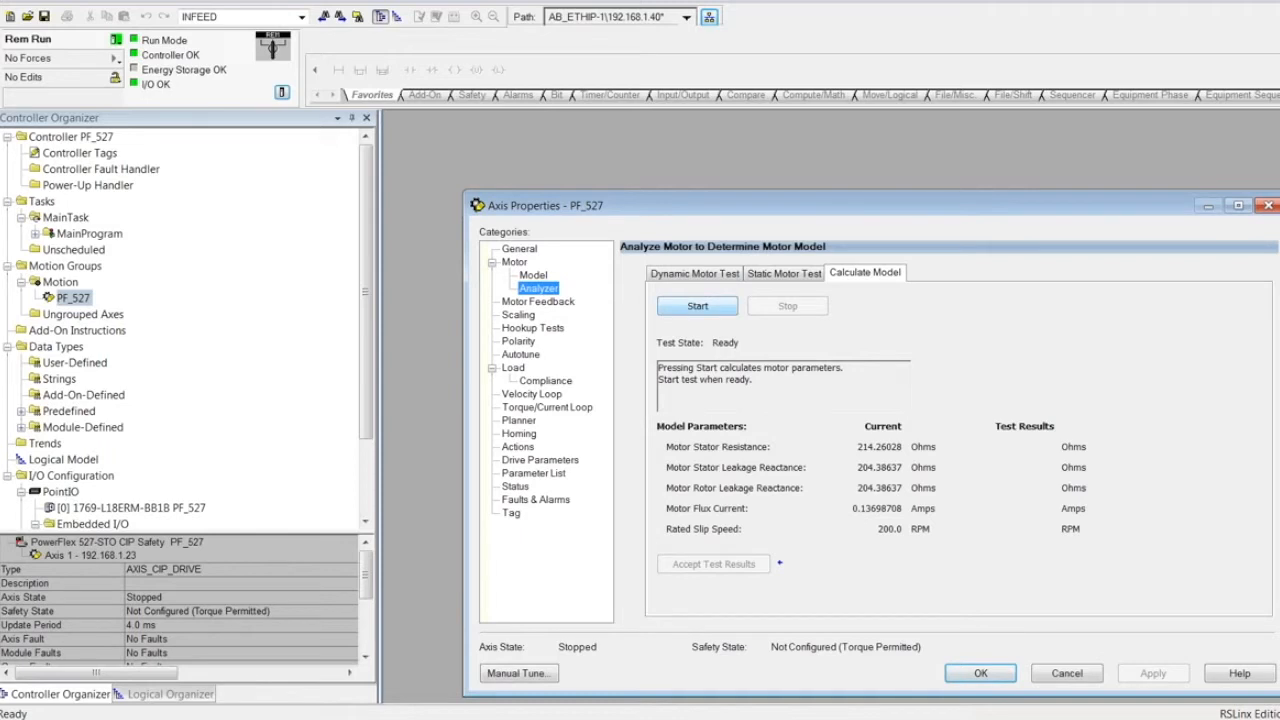
{"action": "left_click", "coordinate": [697, 306]}
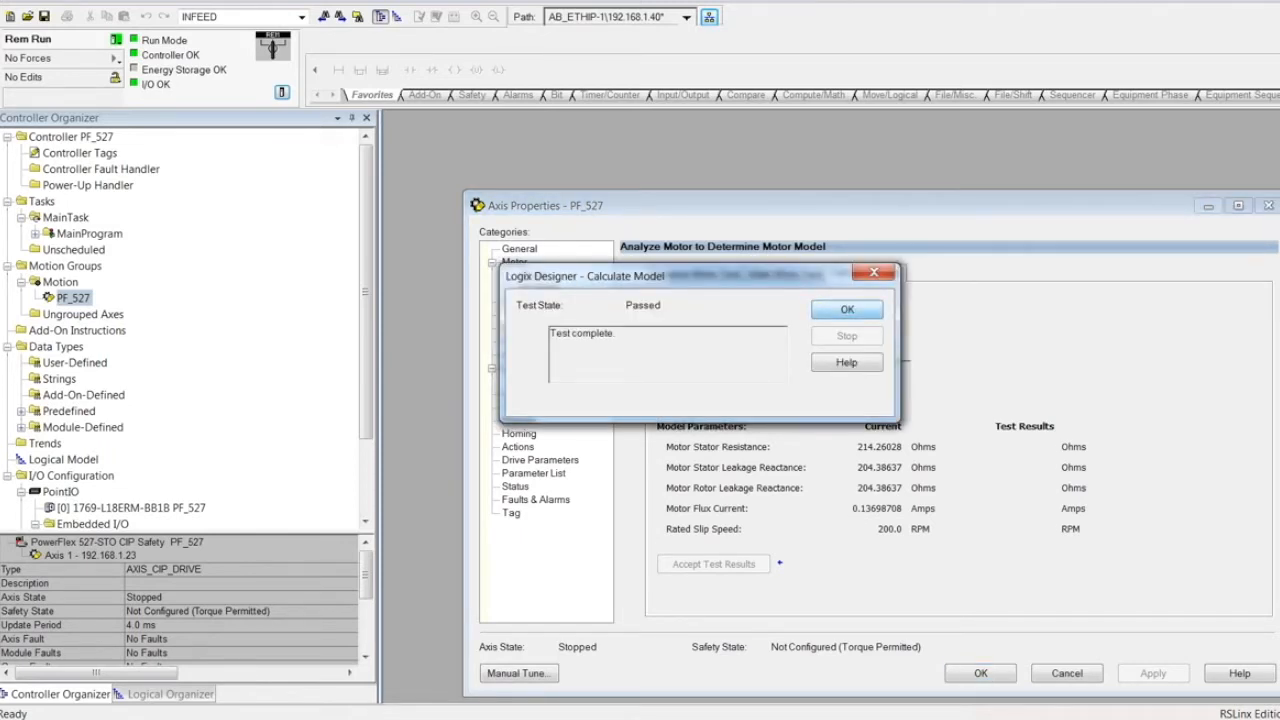
{"action": "left_click", "coordinate": [847, 309]}
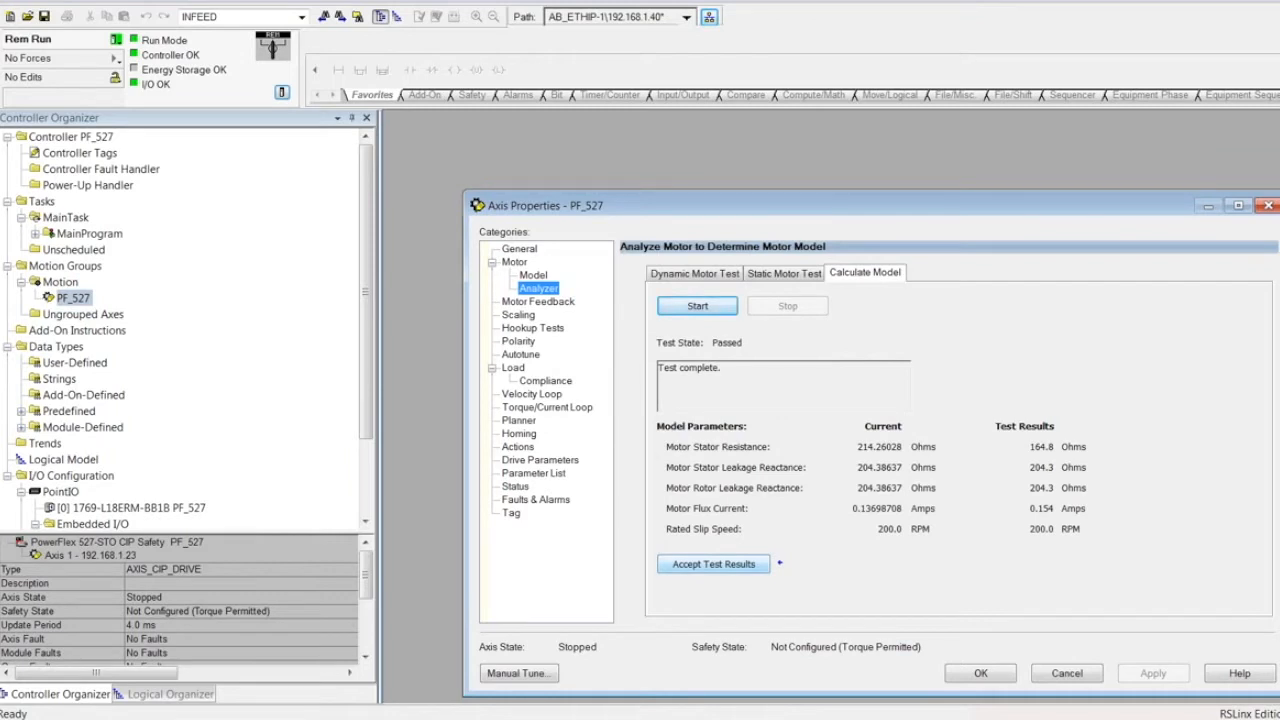
{"action": "left_click", "coordinate": [713, 564]}
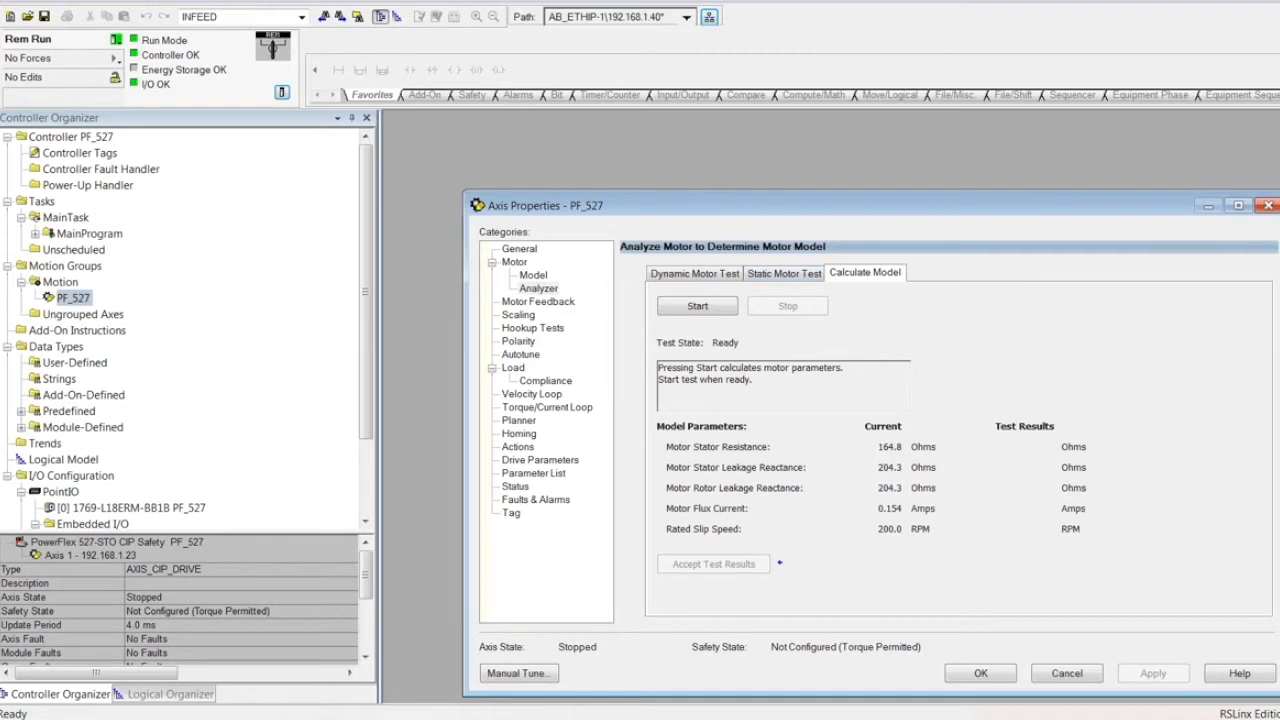
Step: Run the Static Motor Test for the PF_527 axis motor and accept its test results
{"action": "left_click", "coordinate": [784, 273]}
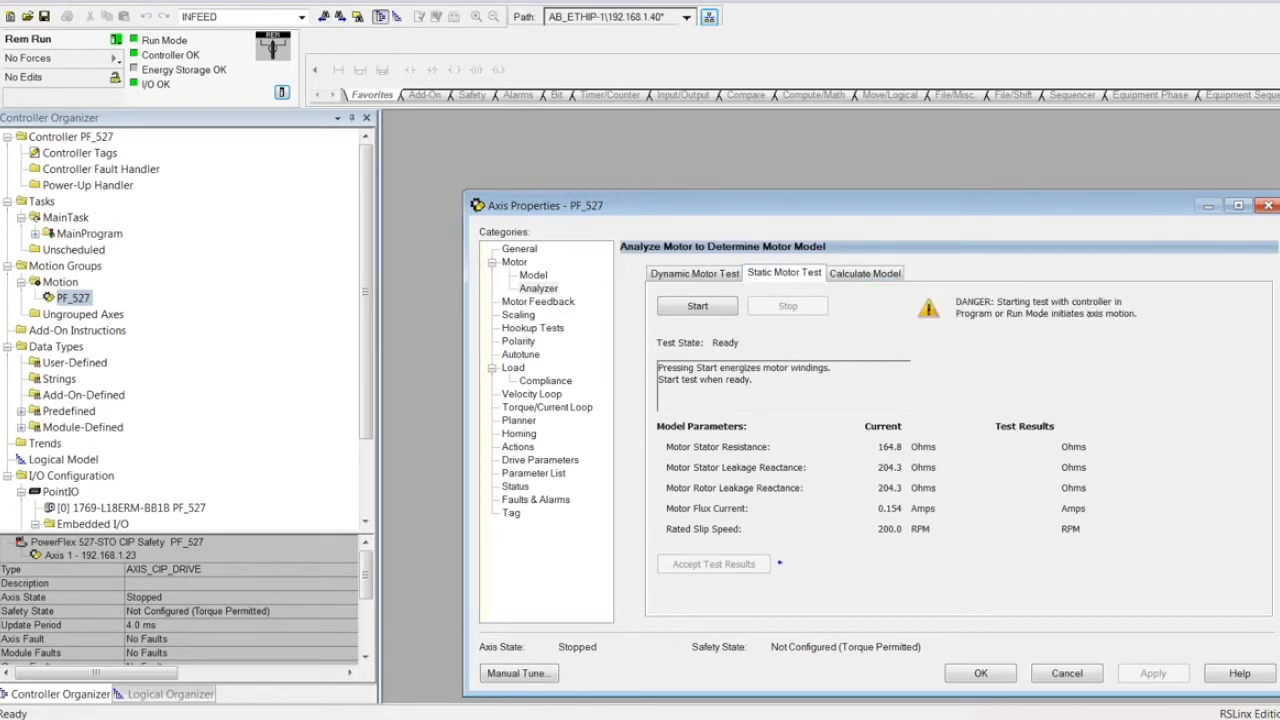
{"action": "left_click", "coordinate": [697, 306]}
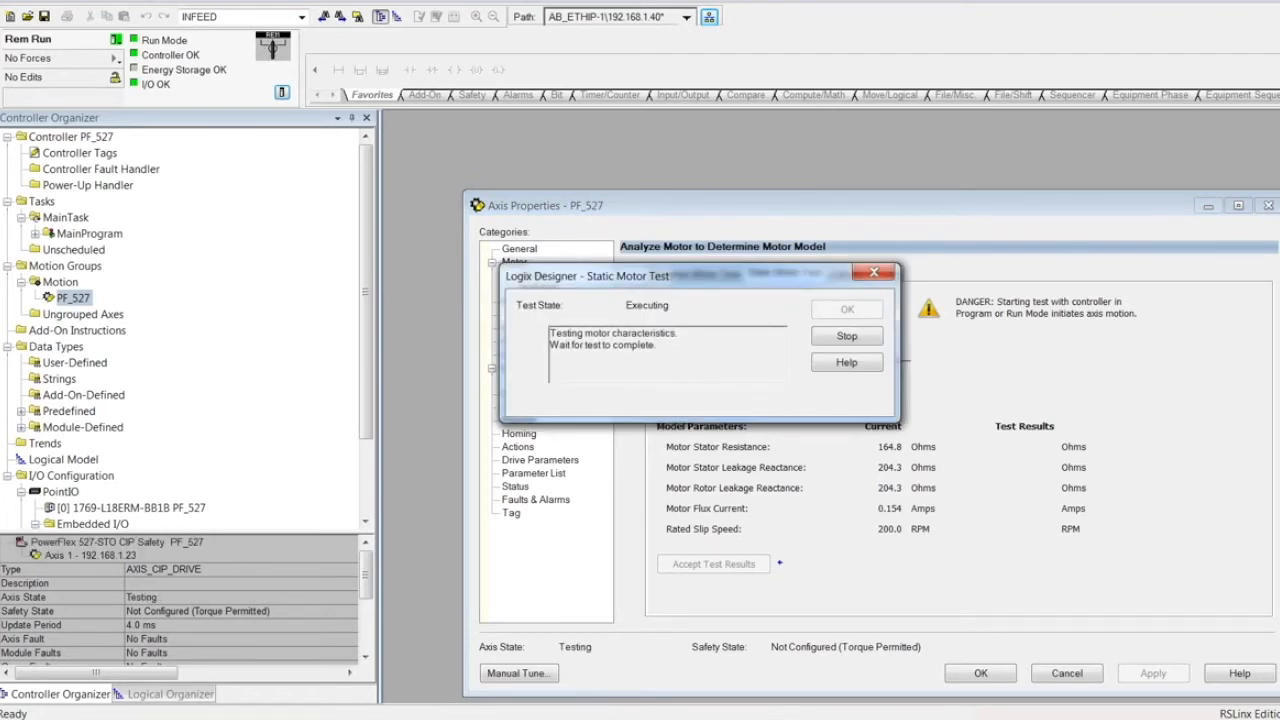
{"action": "left_click_drag", "start_coordinate": [751, 282], "coordinate": [905, 349]}
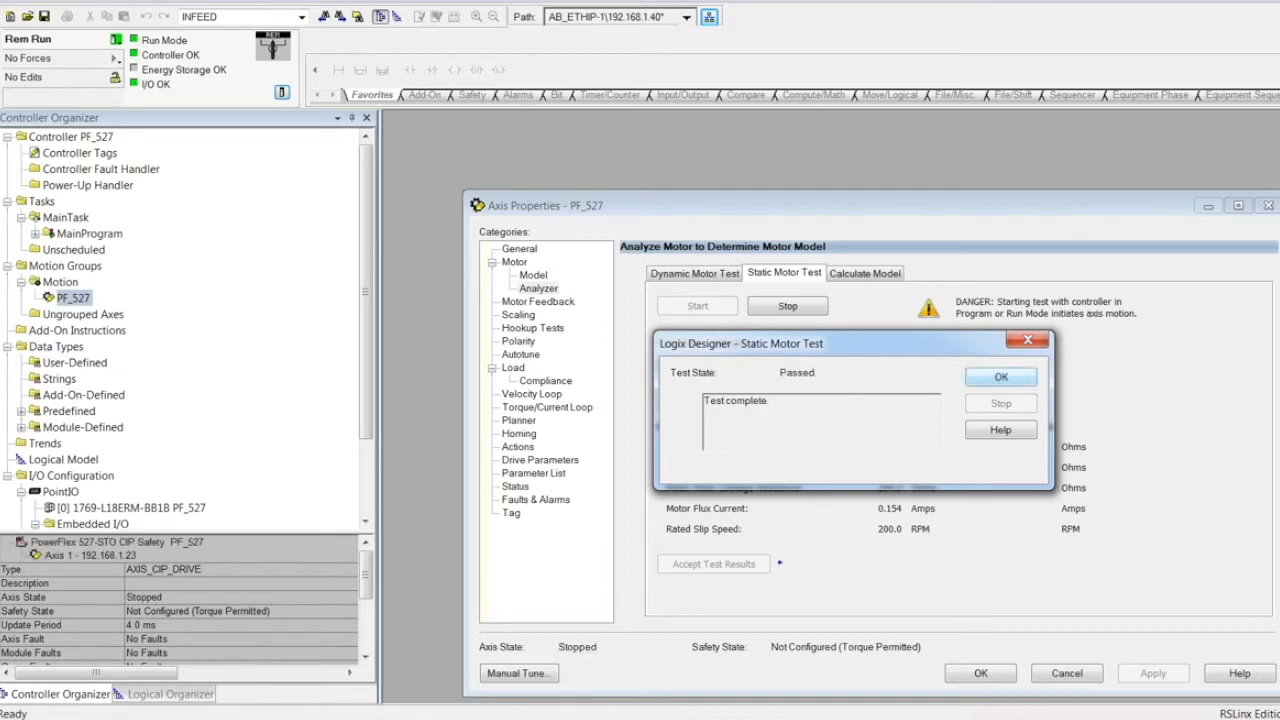
{"action": "left_click", "coordinate": [1001, 377]}
{"action": "left_click", "coordinate": [714, 564]}
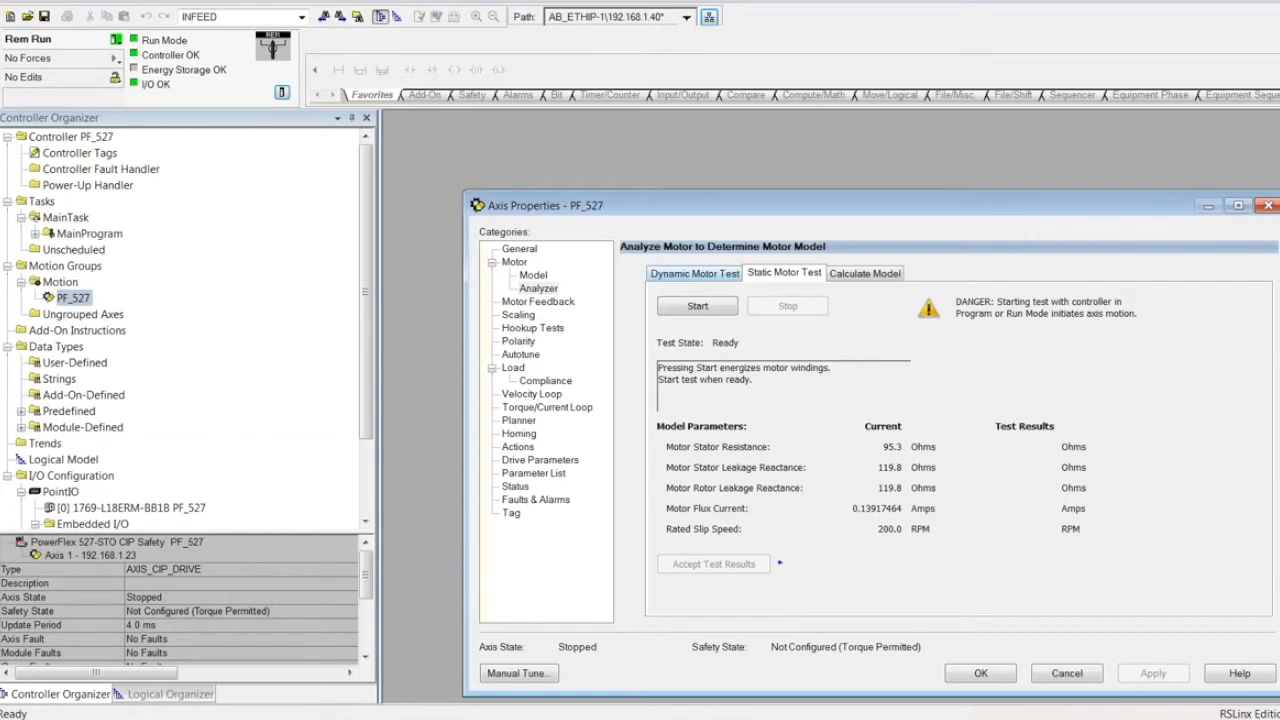
Step: Set the Feedback 1 polarity of the PF_527 axis to Inverted and apply the change
{"action": "left_click", "coordinate": [695, 273]}
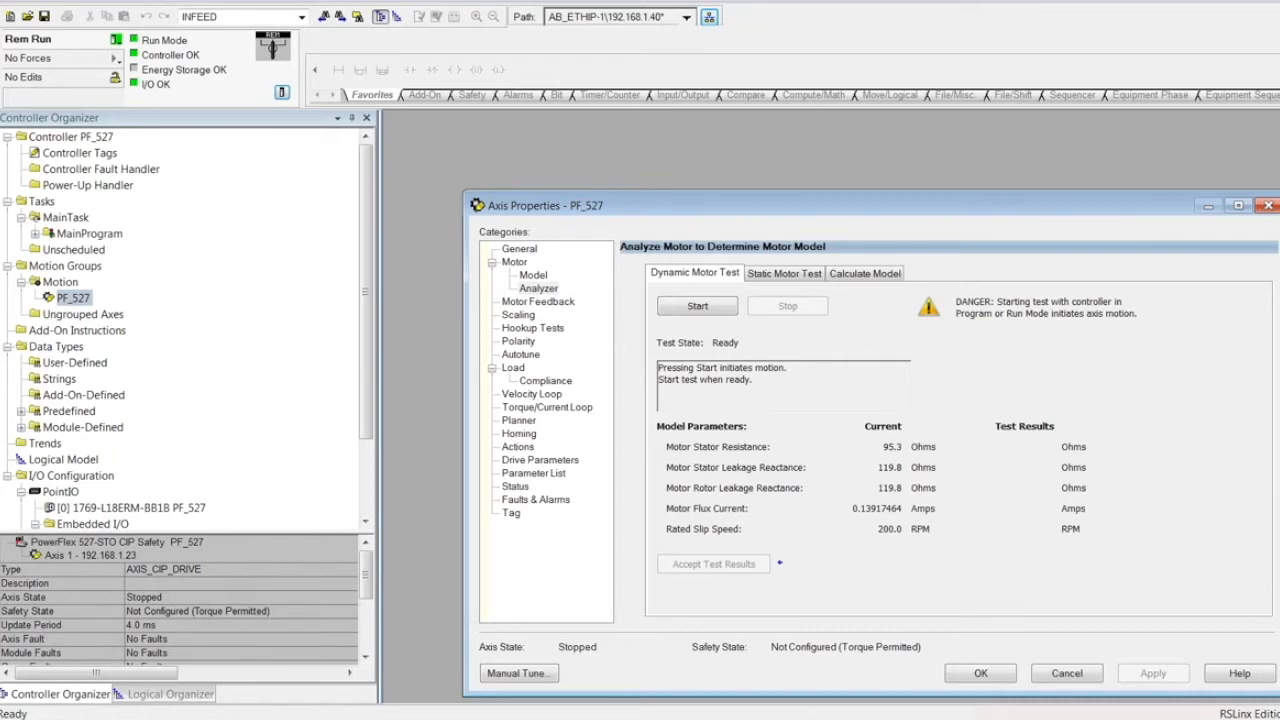
{"action": "left_click", "coordinate": [518, 341]}
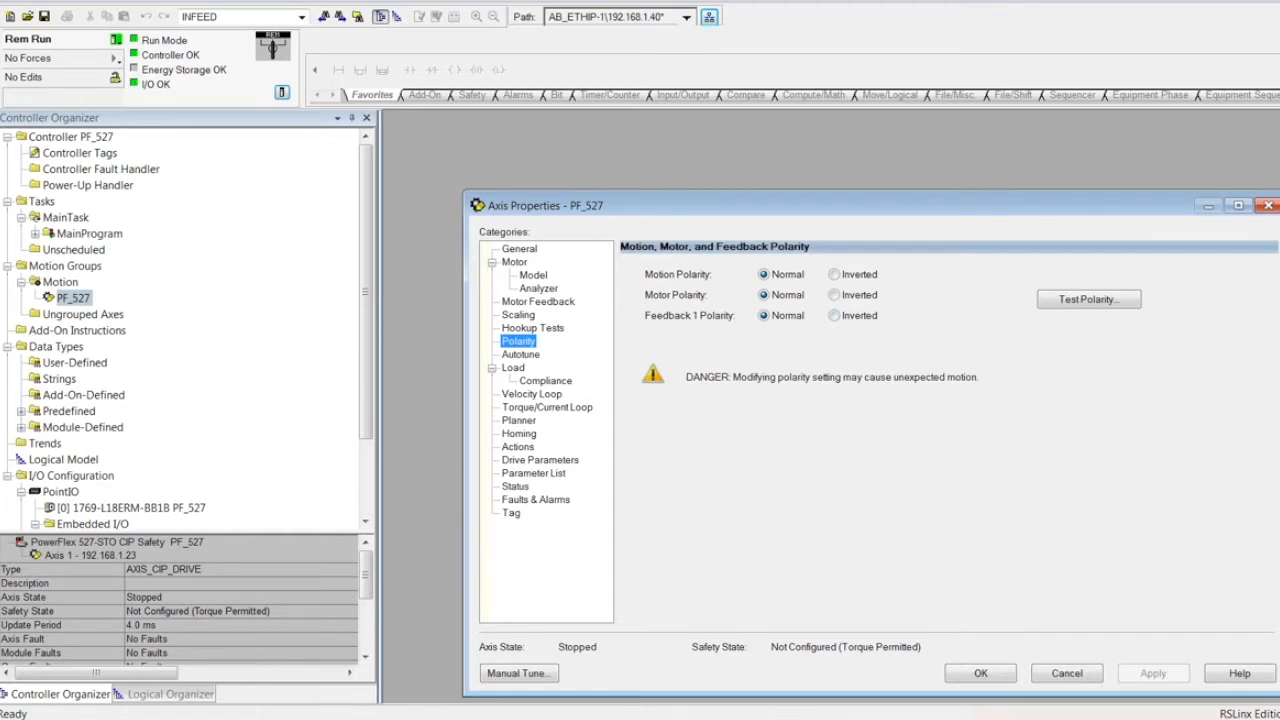
{"action": "left_click", "coordinate": [834, 316]}
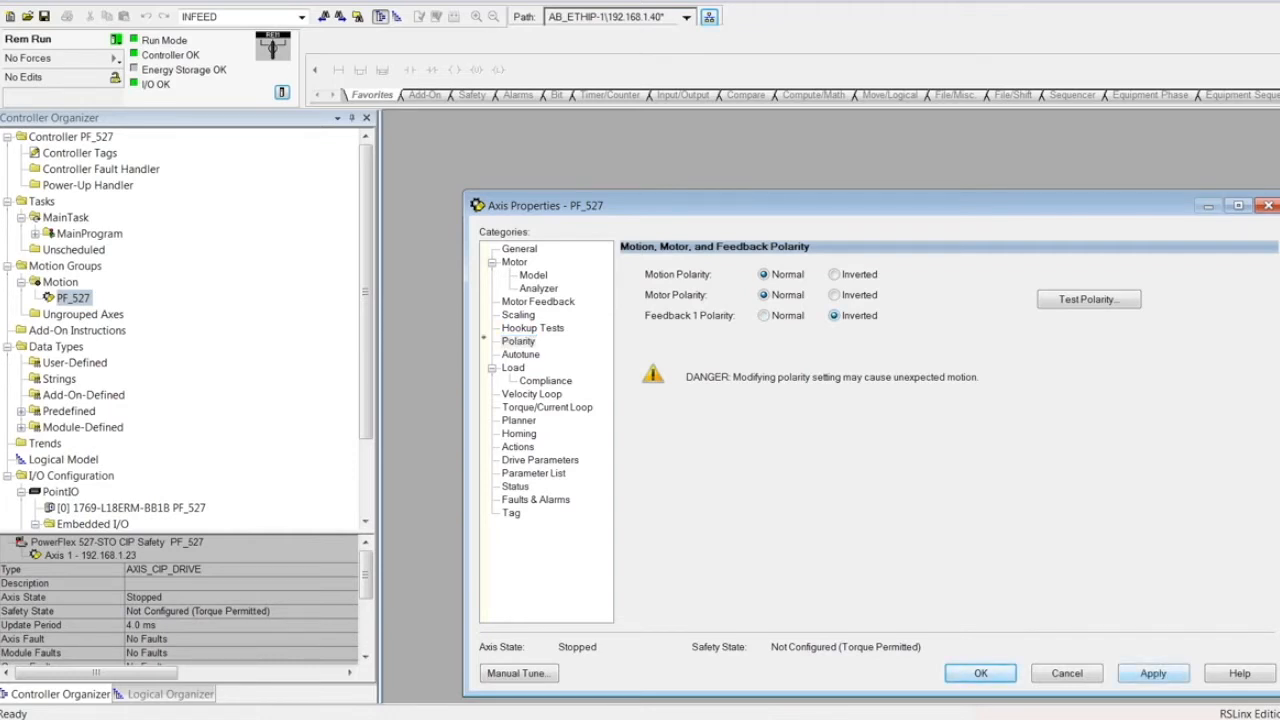
{"action": "left_click", "coordinate": [1153, 673]}
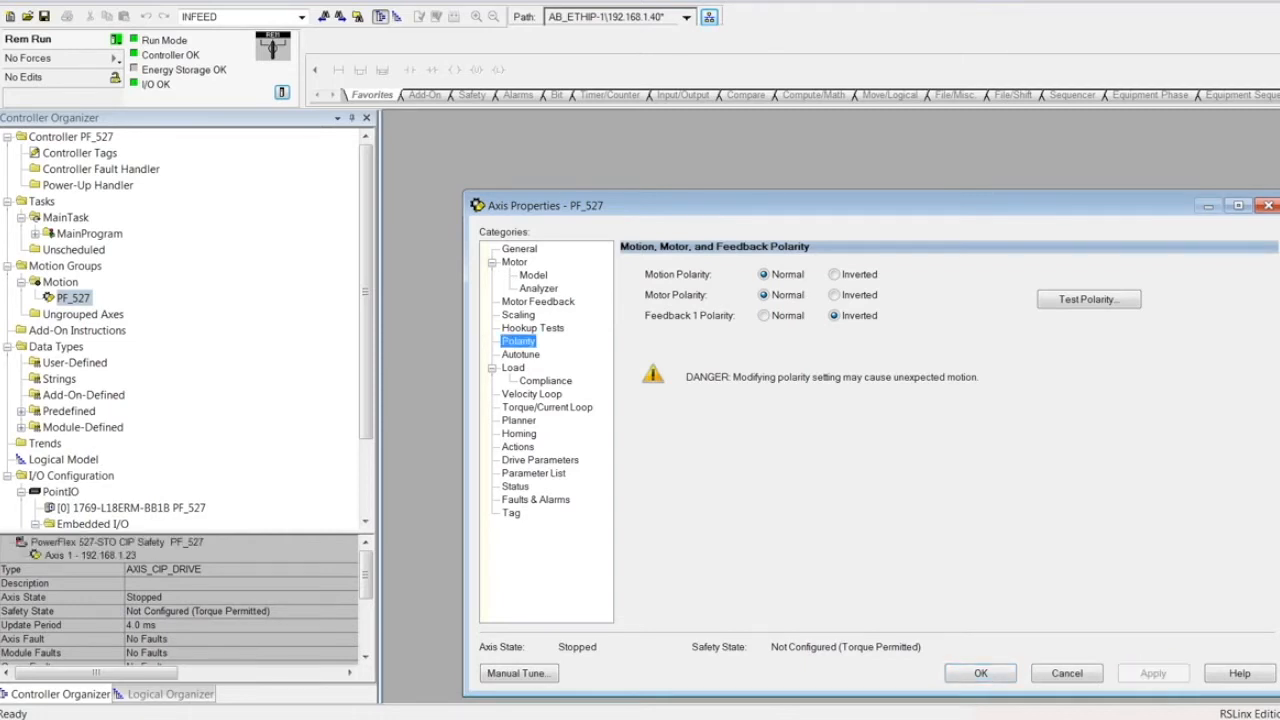
Step: Run the Dynamic Motor Test for the PF_527 axis, accept its test results and close the axis properties
{"action": "left_click", "coordinate": [539, 288]}
{"action": "left_click", "coordinate": [980, 673]}
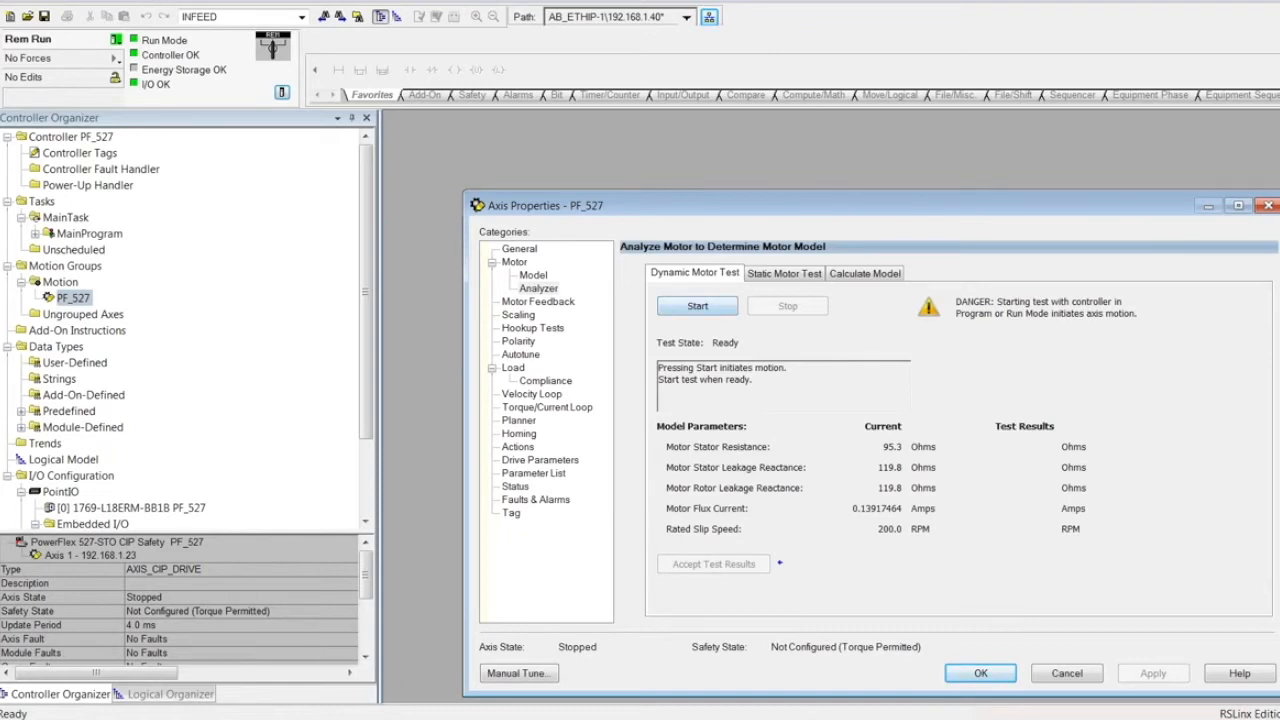
{"action": "left_click", "coordinate": [697, 306]}
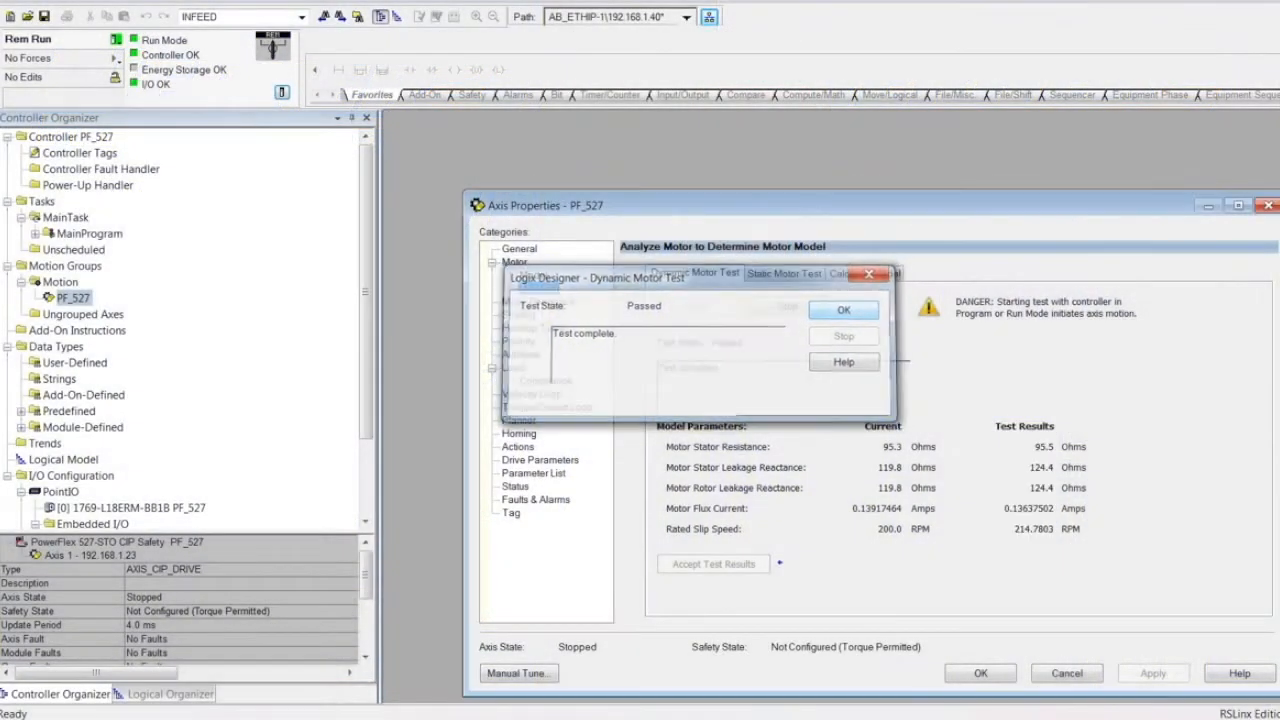
{"action": "key", "text": "Return"}
{"action": "left_click", "coordinate": [713, 564]}
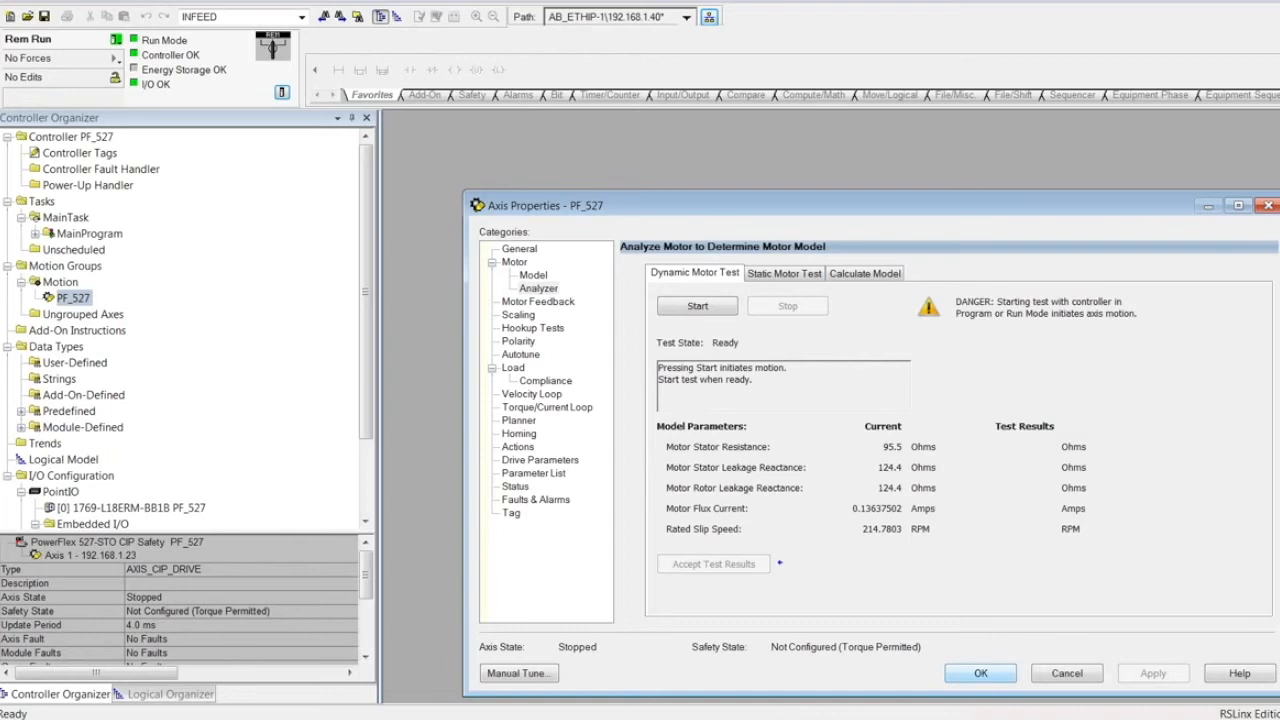
{"action": "left_click", "coordinate": [980, 673]}
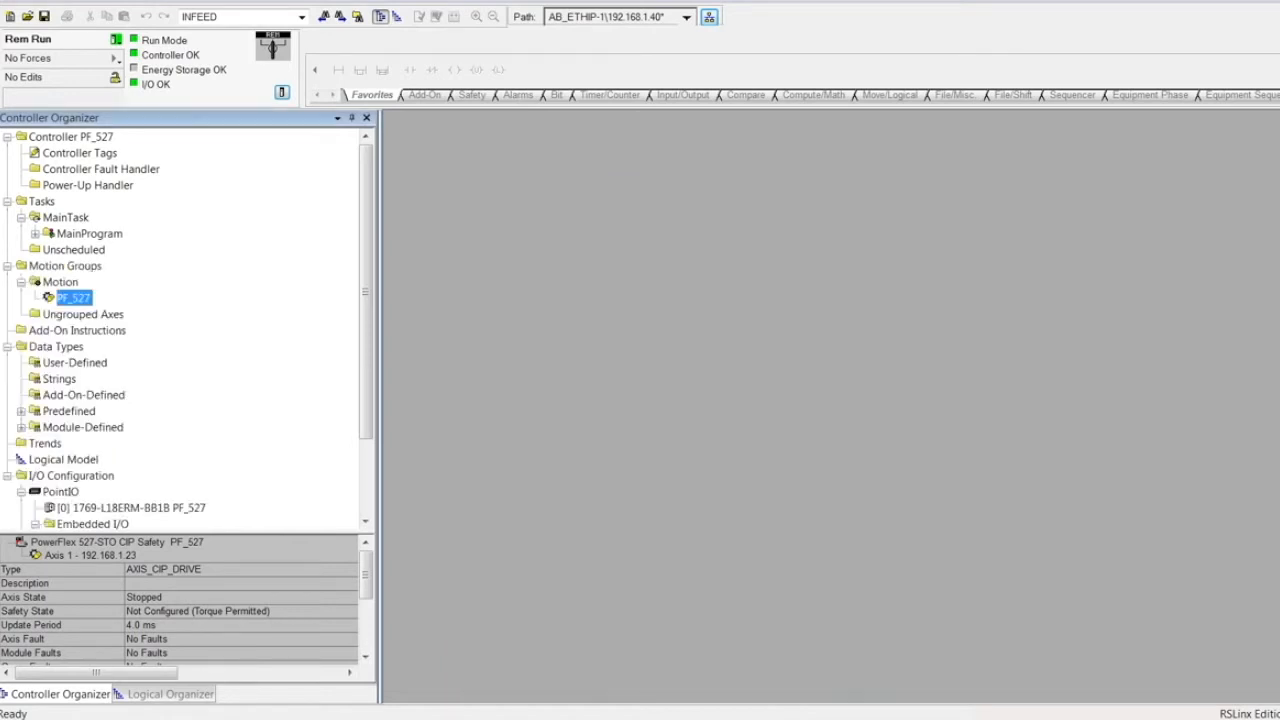
Step: Open the Motion Direct Commands for the PF_527 axis and execute Motion Servo On (MSO)
{"action": "right_click", "coordinate": [81, 297]}
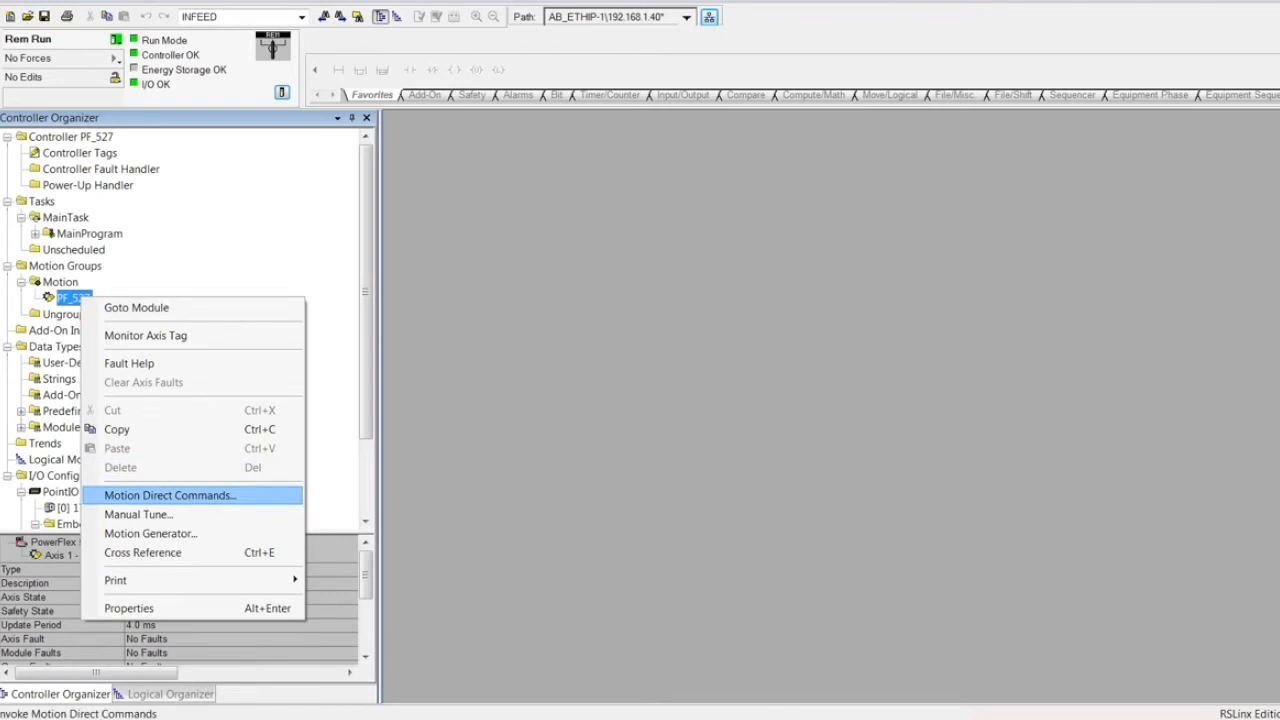
{"action": "key", "text": "Return"}
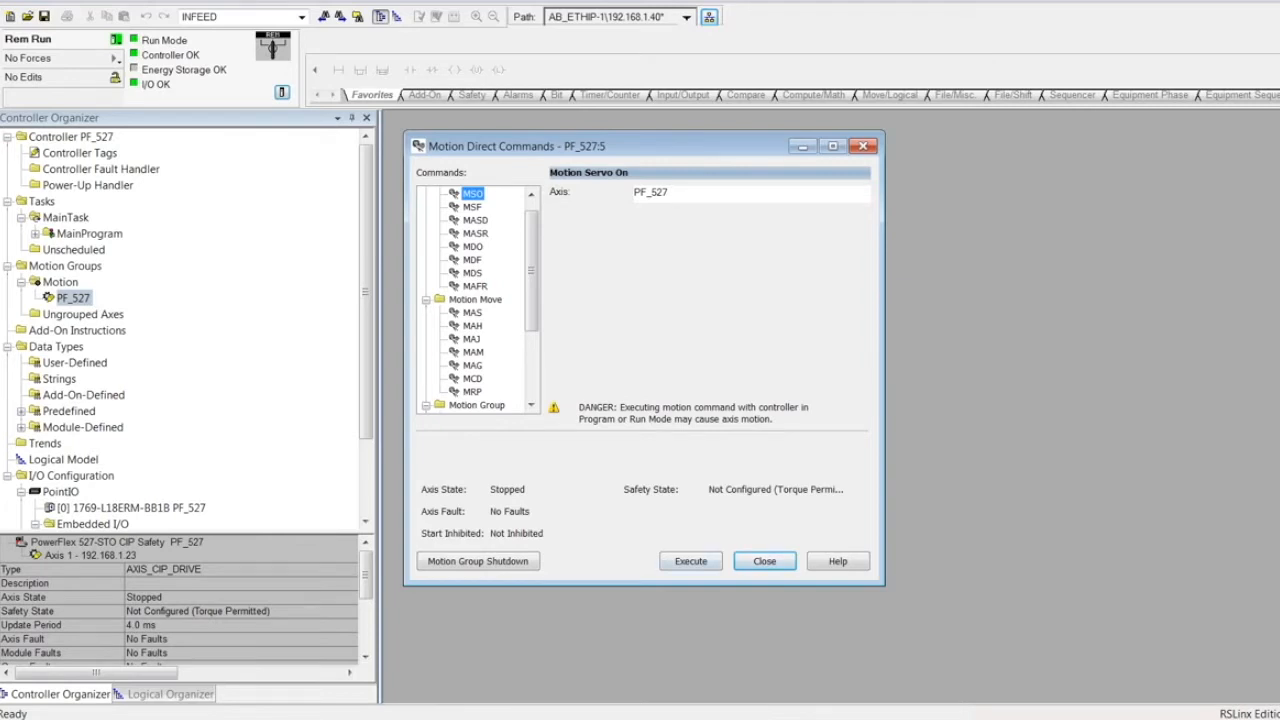
{"action": "left_click", "coordinate": [690, 561]}
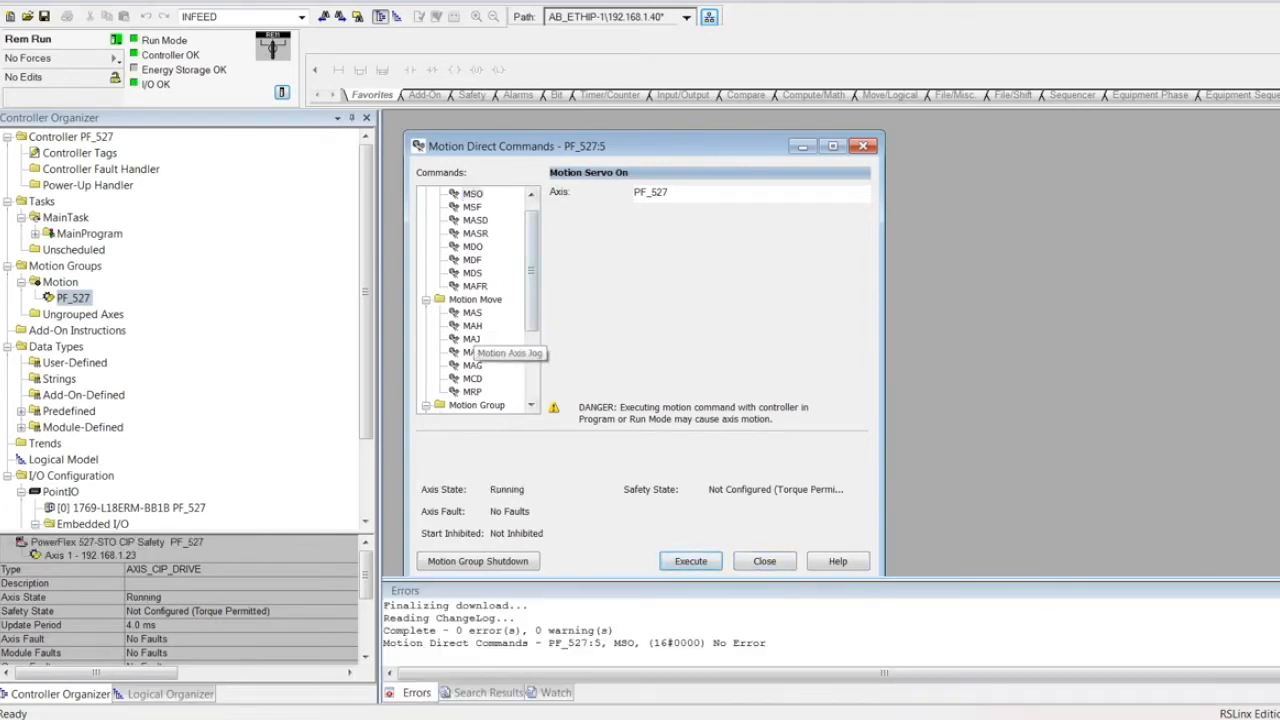
Step: Execute a forward Motion Axis Jog (MAJ) on PF_527 at a speed of 10 units per sec
{"action": "left_click", "coordinate": [471, 339]}
{"action": "left_click", "coordinate": [760, 247]}
{"action": "type", "text": "10"}
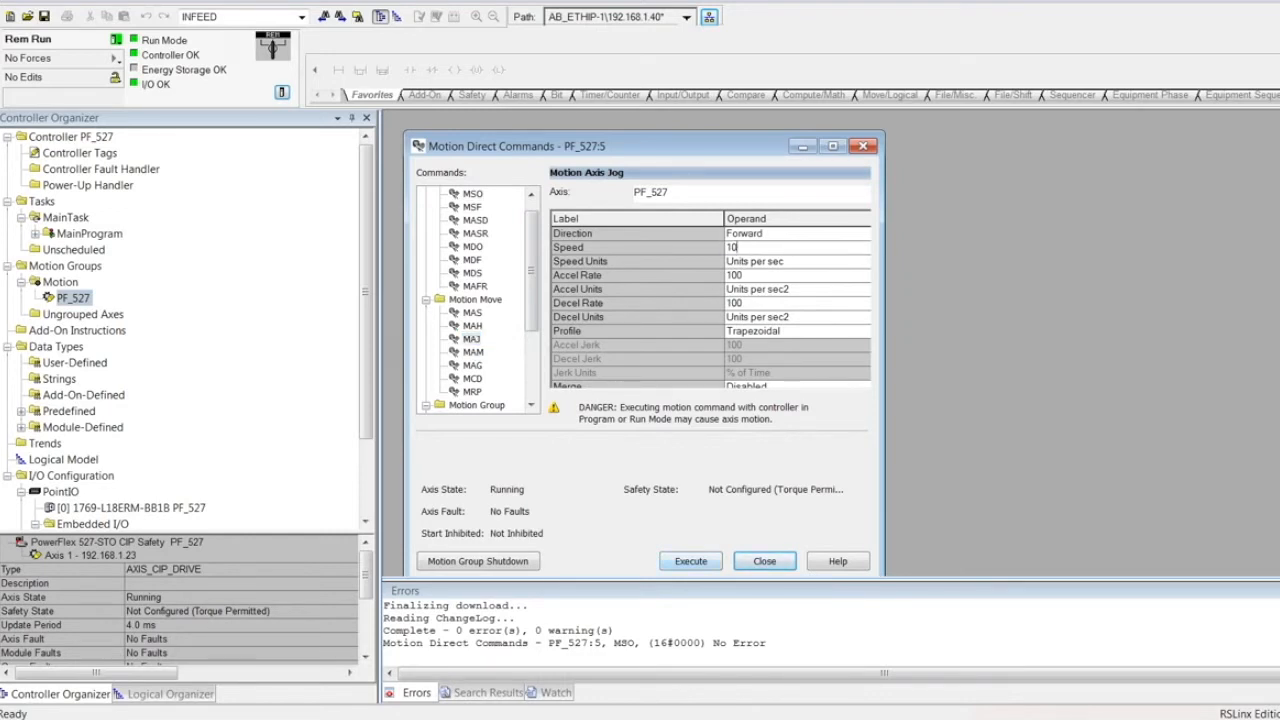
{"action": "left_click", "coordinate": [690, 561]}
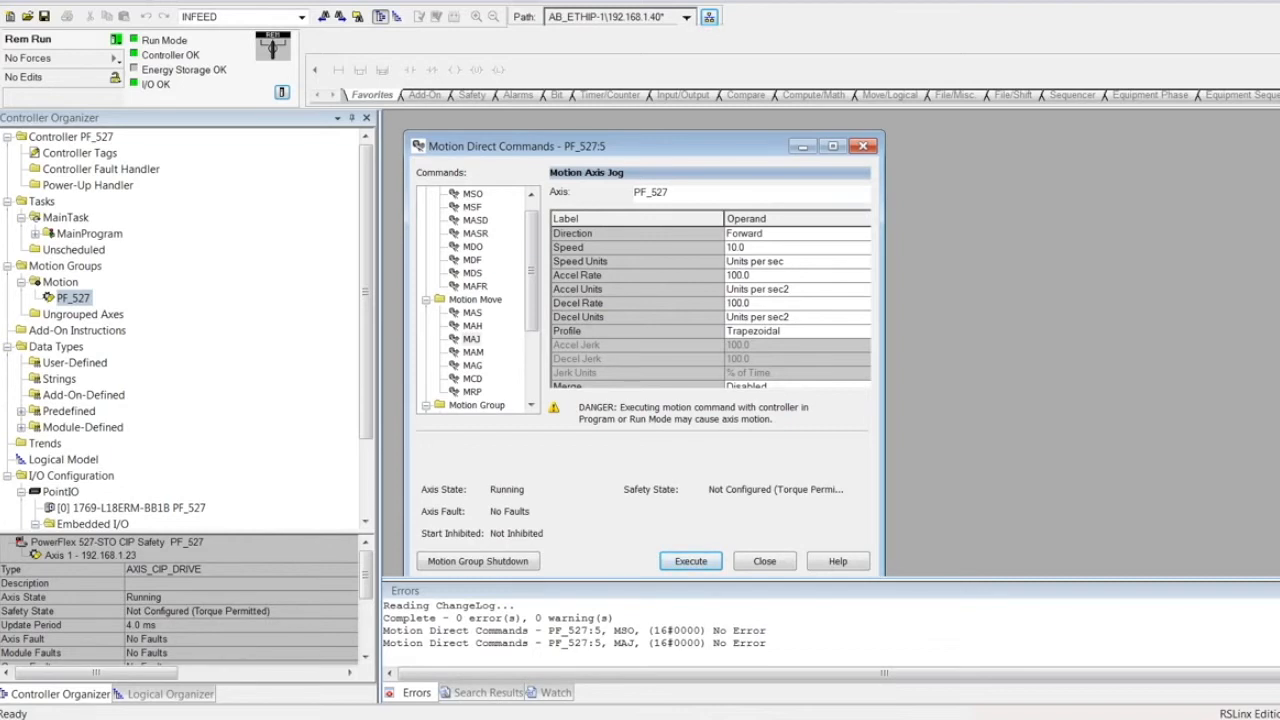
Step: Cycle the PF_527 servo off and on with MSF and MSO, and execute the MAJ jog again
{"action": "left_click", "coordinate": [472, 207]}
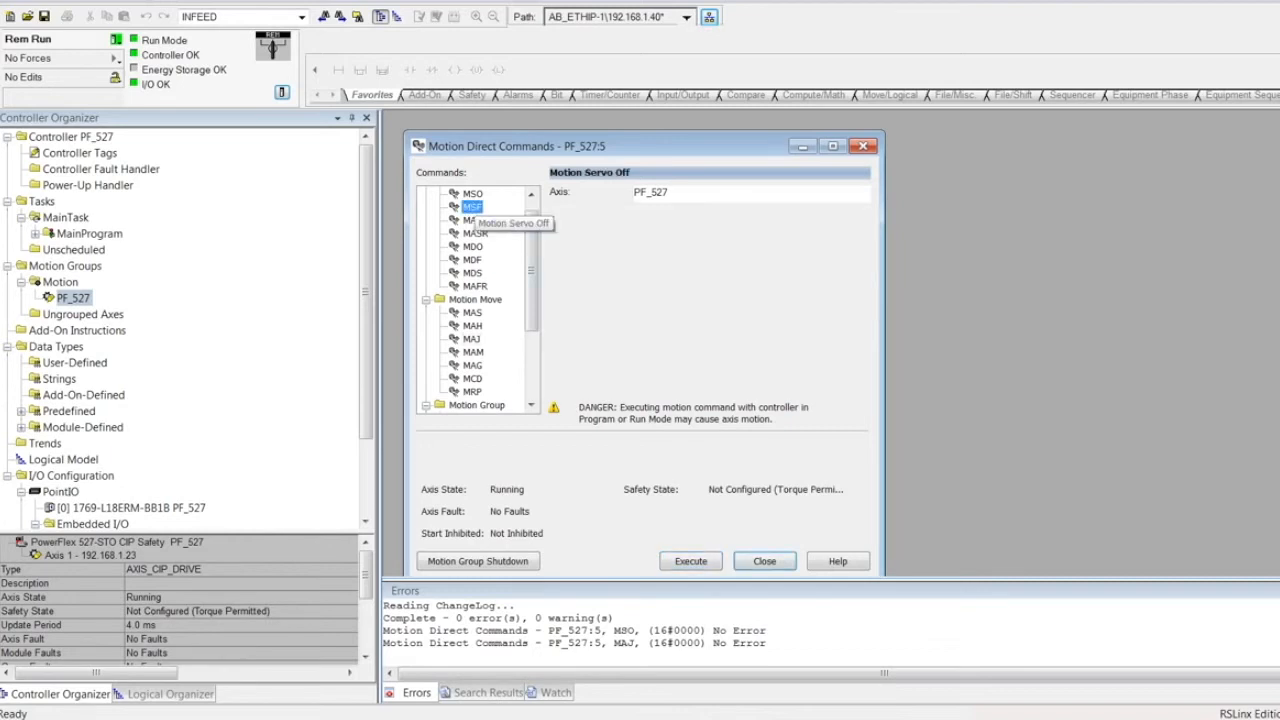
{"action": "key", "text": "Return"}
{"action": "left_click", "coordinate": [472, 193]}
{"action": "key", "text": "Return"}
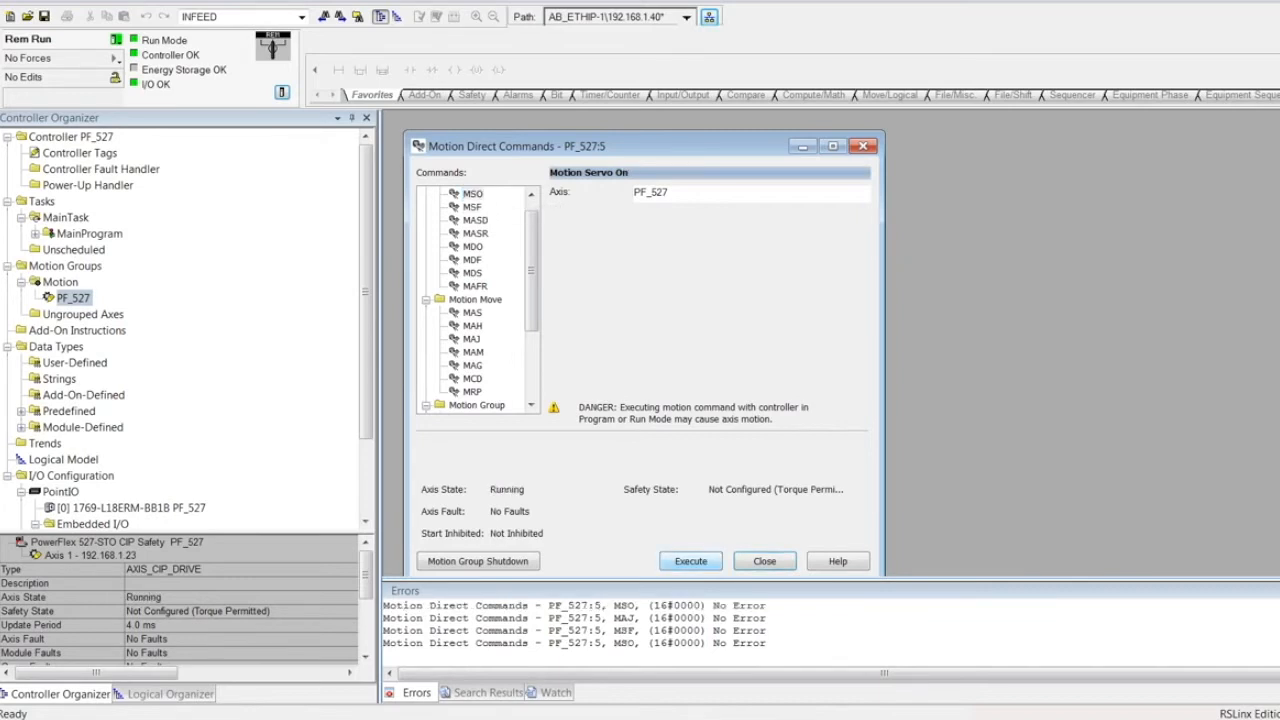
{"action": "left_click", "coordinate": [472, 339]}
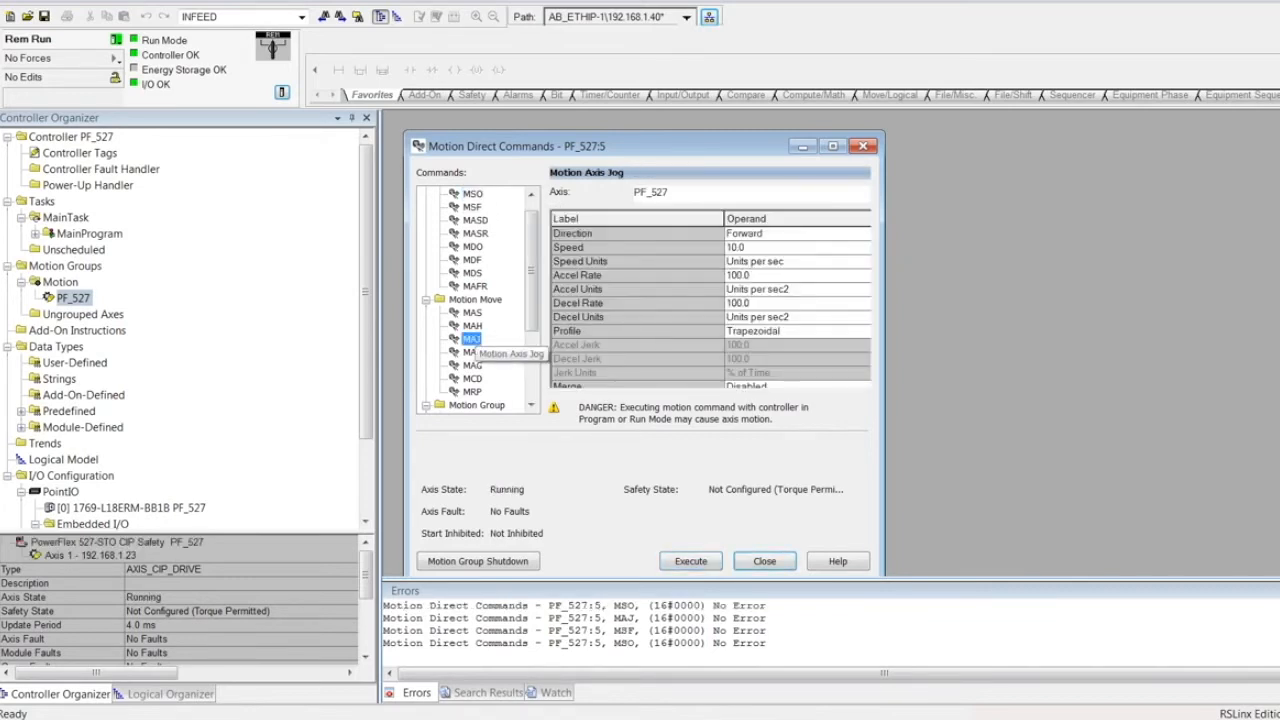
{"action": "left_click", "coordinate": [691, 561]}
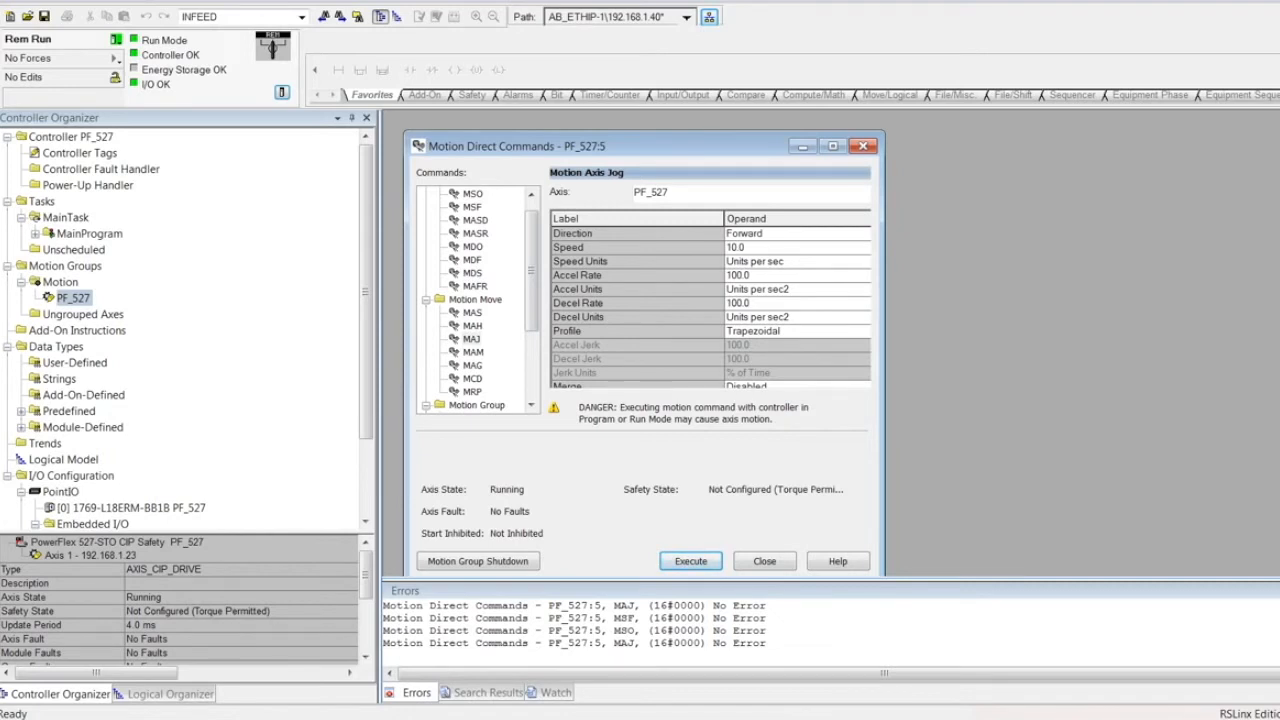
Step: Execute Motion Servo Off (MSF) on the PF_527 axis and close the Motion Direct Commands
{"action": "left_click", "coordinate": [471, 207]}
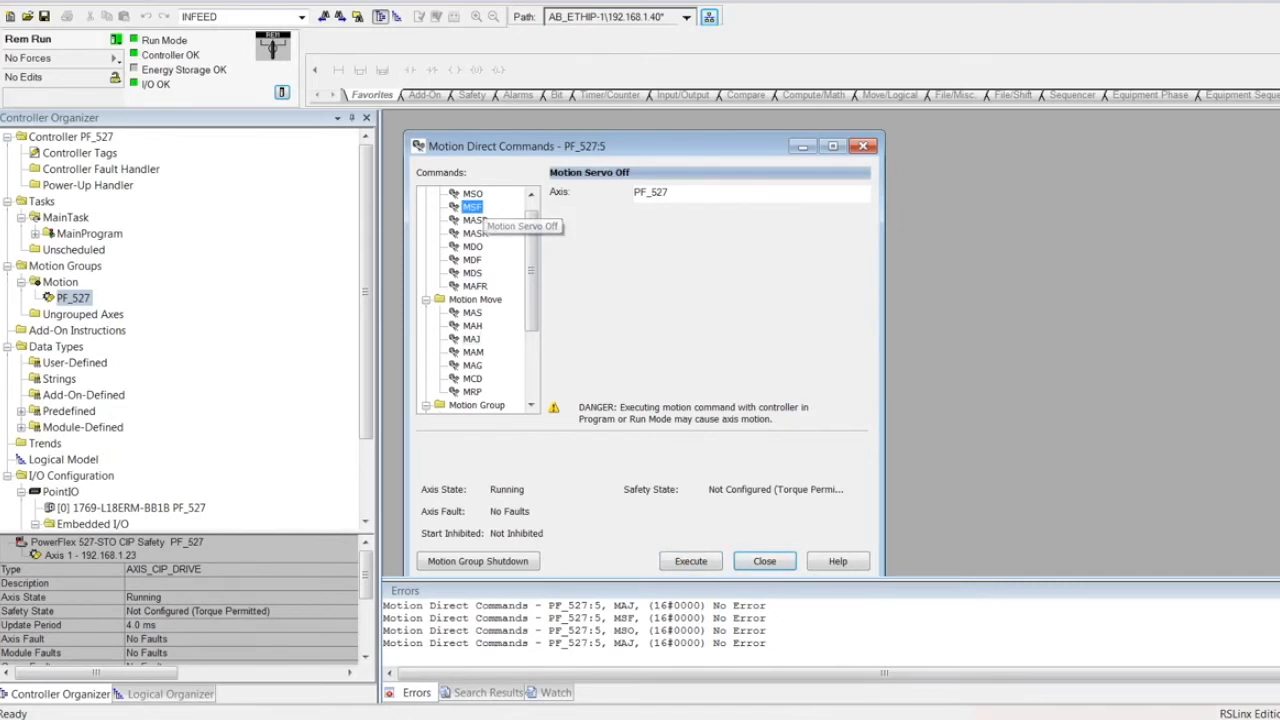
{"action": "left_click", "coordinate": [690, 561]}
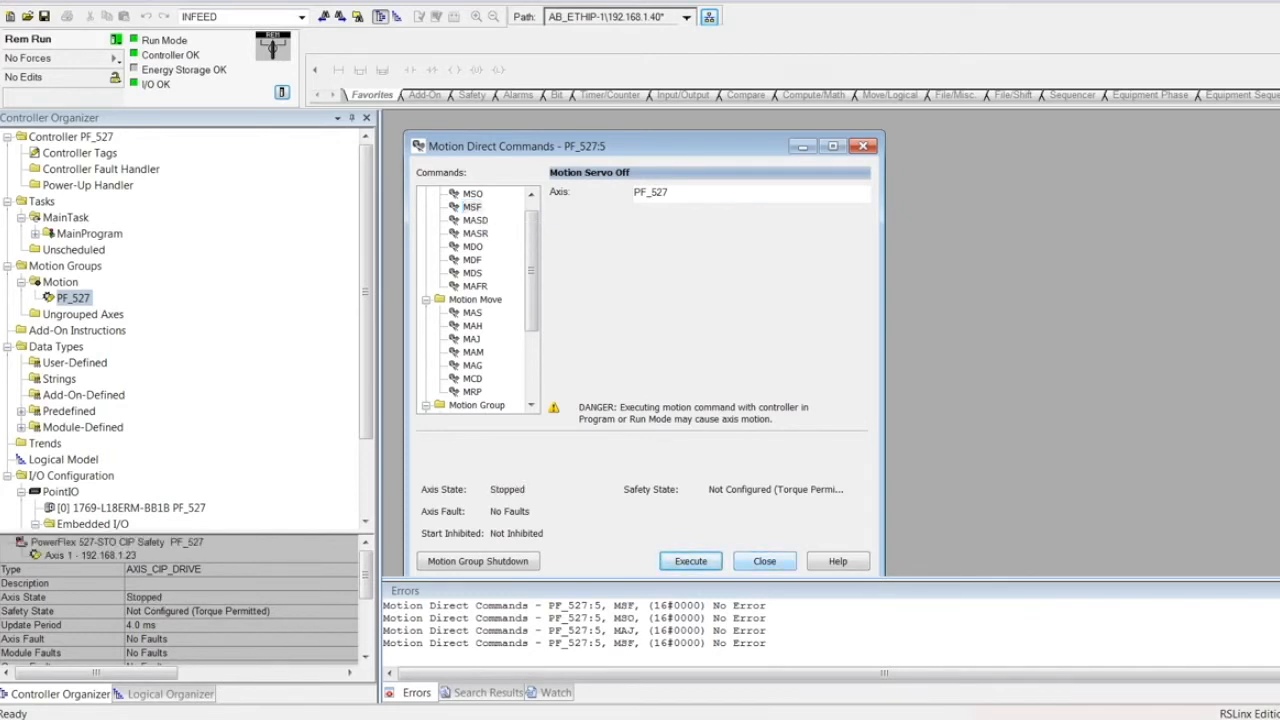
{"action": "left_click", "coordinate": [764, 561]}
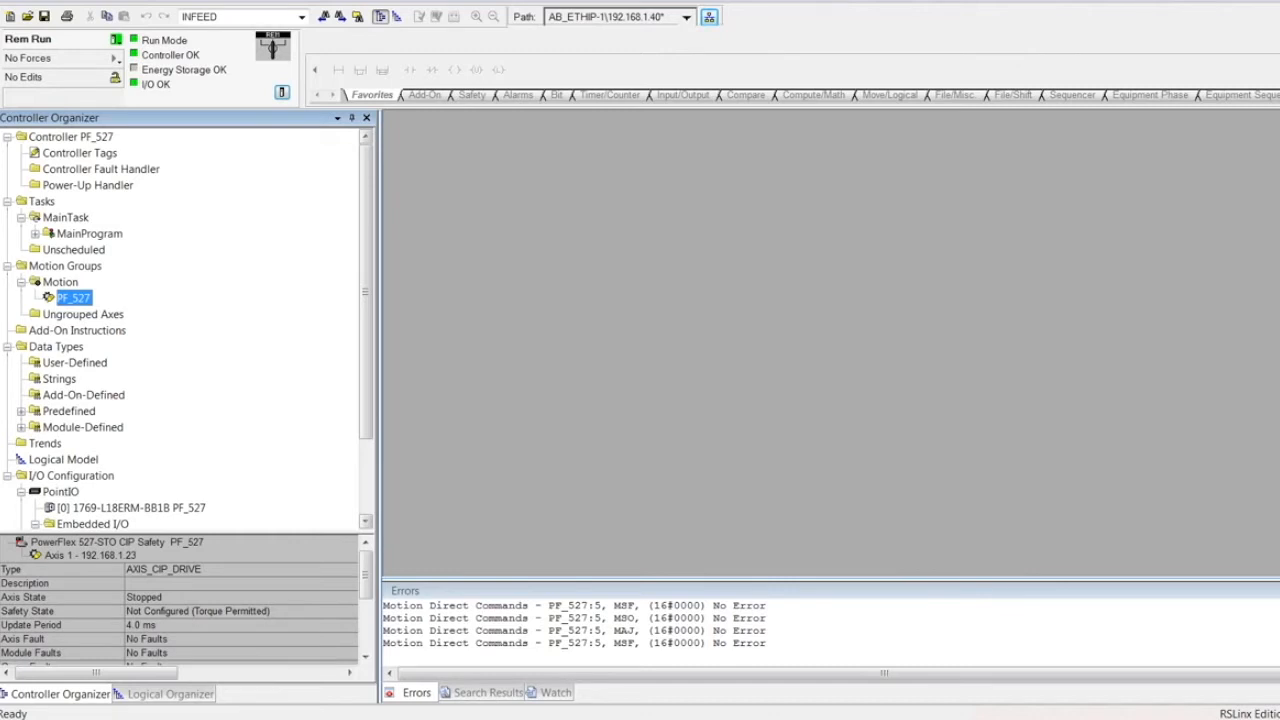
Step: Take the project offline and shrink the quick-view area to show the project tree down to the Ethernet modules
{"action": "left_click", "coordinate": [116, 39]}
{"action": "left_click", "coordinate": [163, 57]}
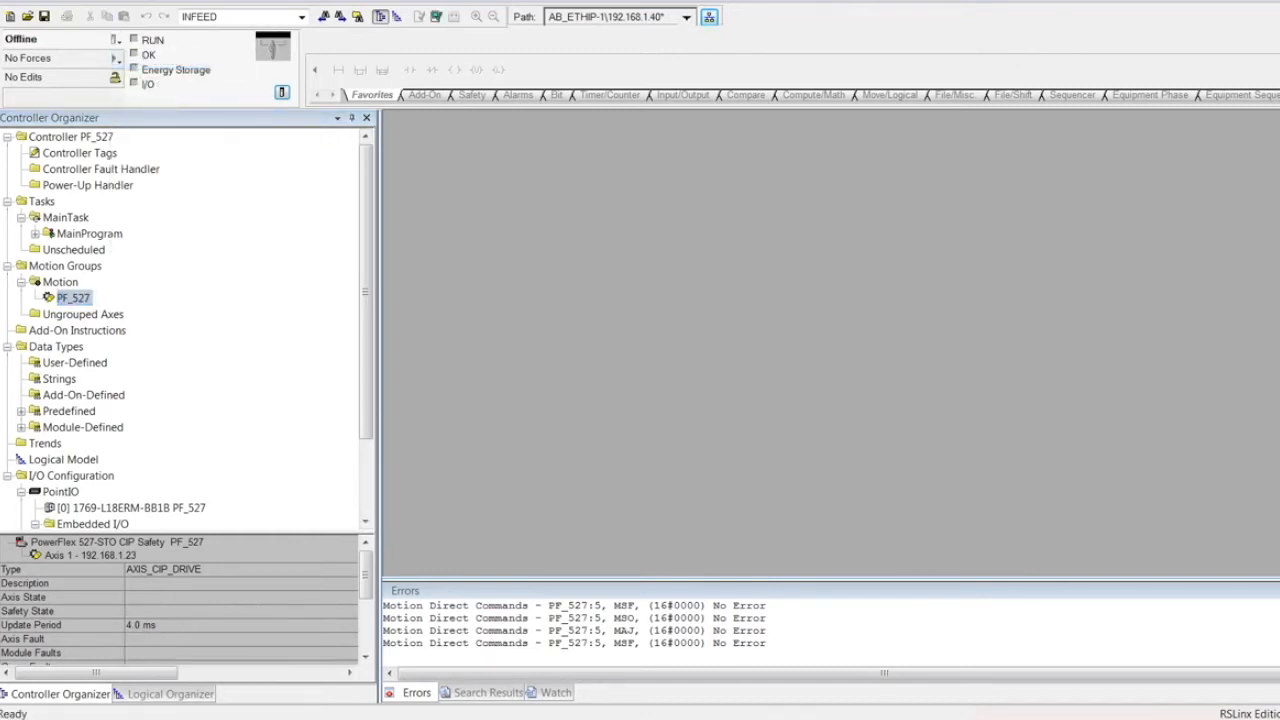
{"action": "left_click_drag", "start_coordinate": [188, 533], "coordinate": [188, 621]}
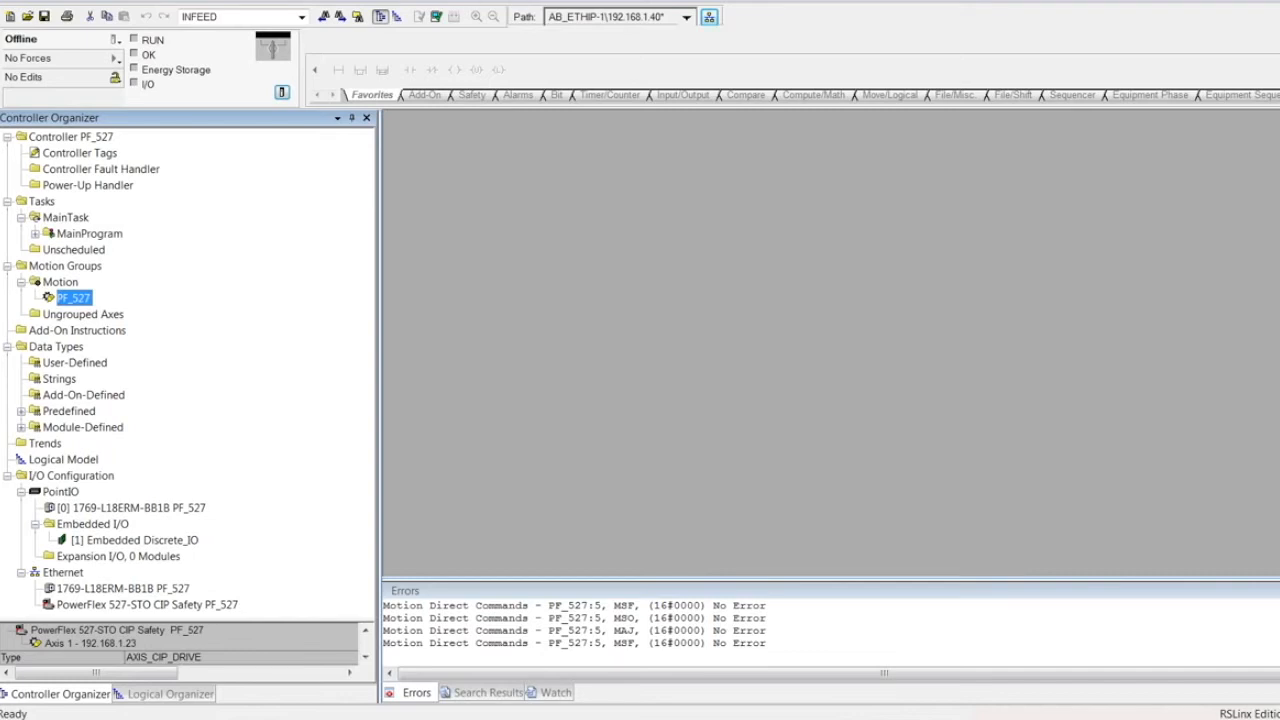
Step: Create a new AXIS_CIP_DRIVE axis named K5500 in the Motion group
{"action": "left_click", "coordinate": [60, 282]}
{"action": "right_click", "coordinate": [72, 282]}
{"action": "mouse_move", "coordinate": [120, 291]}
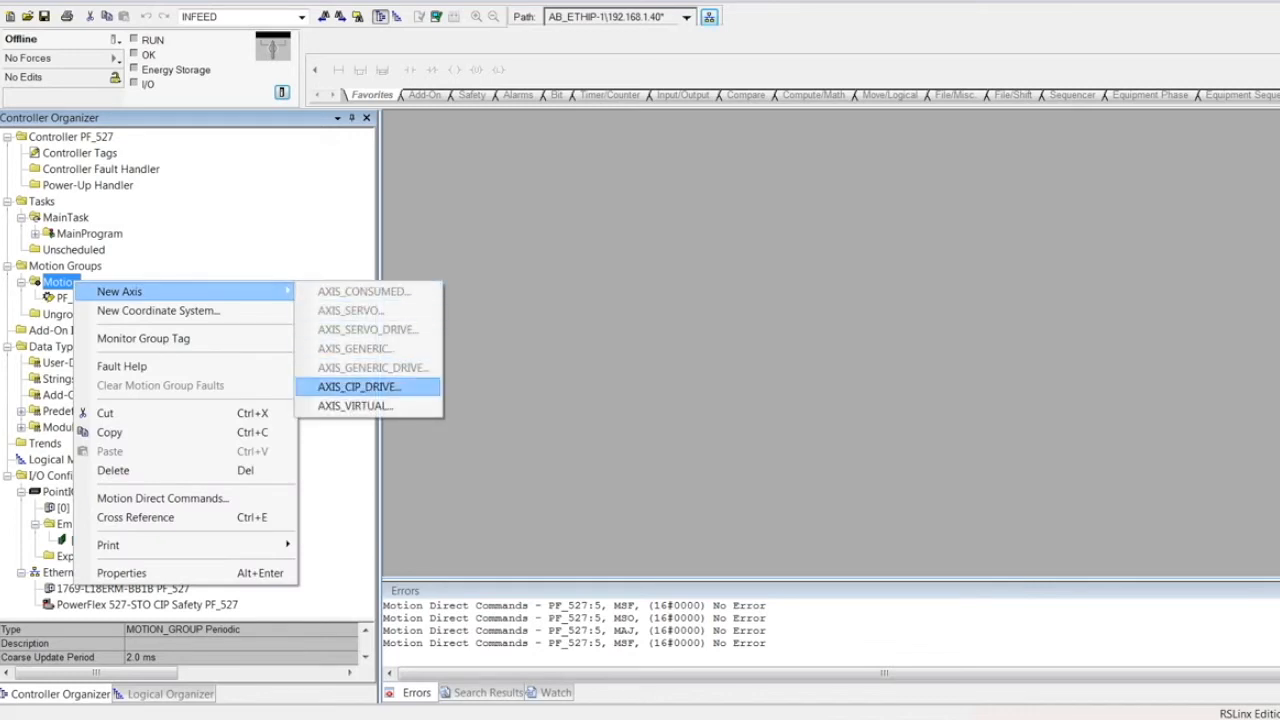
{"action": "left_click", "coordinate": [359, 386]}
{"action": "type", "text": "K"}
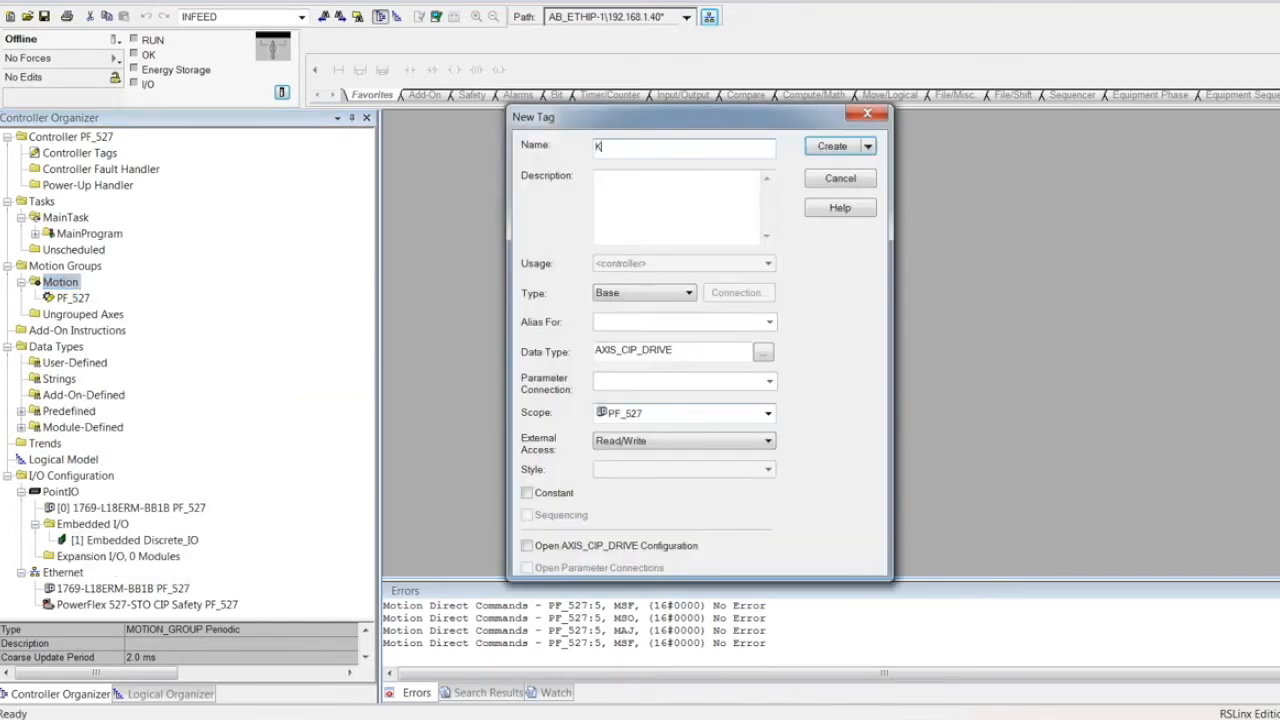
{"action": "type", "text": "5500"}
{"action": "key", "text": "Return"}
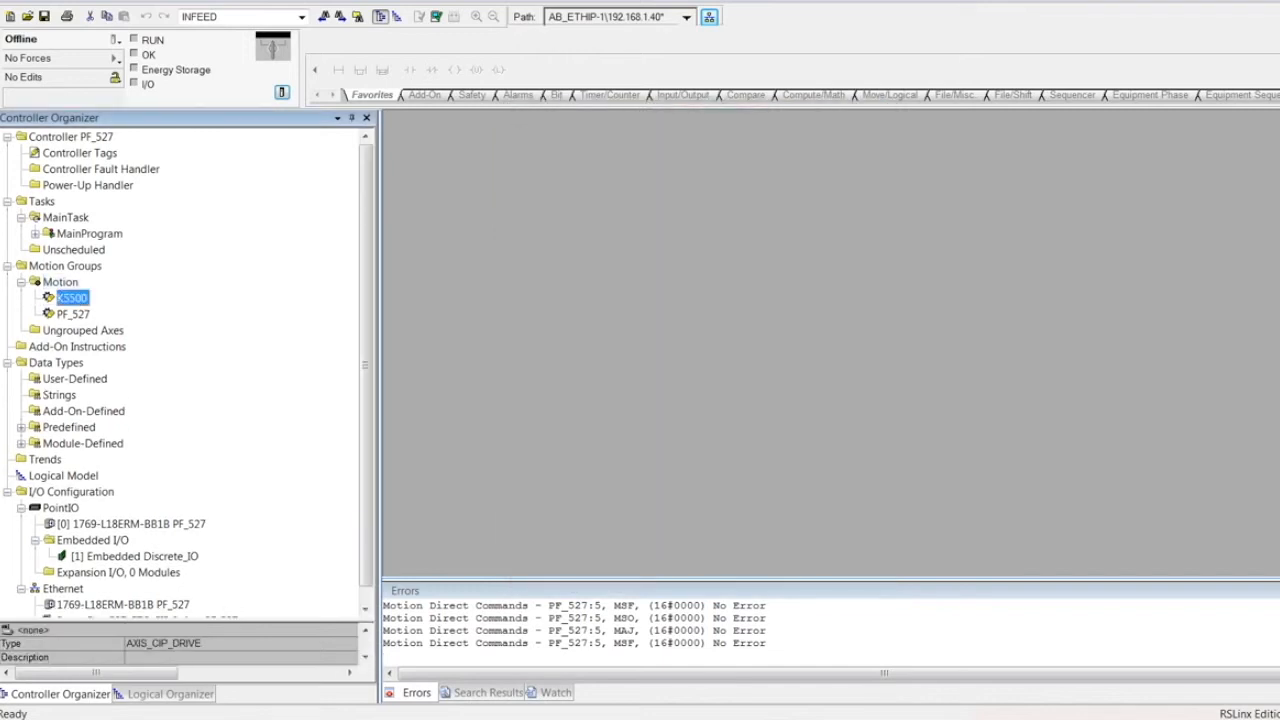
Step: Find Kinetix 5500 drives in the module catalog for the Ethernet network and create a new 2198-H003-ERS module
{"action": "left_click_drag", "start_coordinate": [366, 365], "coordinate": [366, 382]}
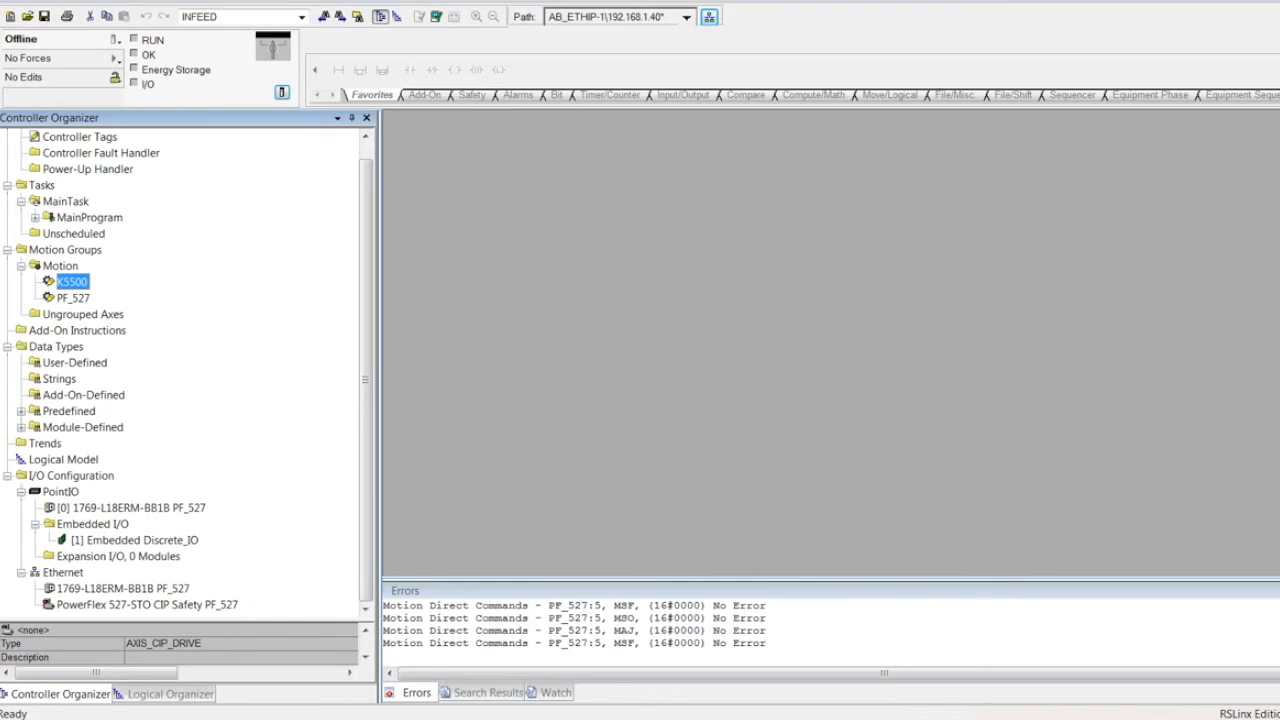
{"action": "left_click", "coordinate": [63, 572]}
{"action": "right_click", "coordinate": [63, 572]}
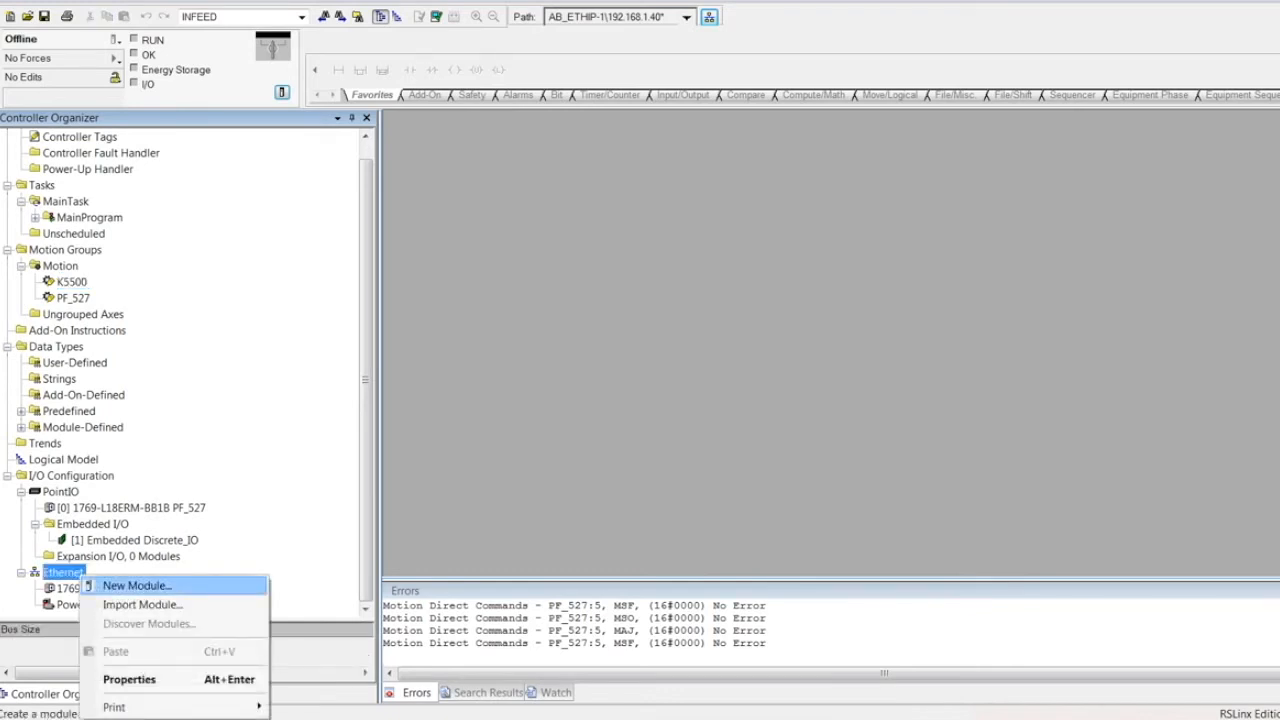
{"action": "left_click", "coordinate": [134, 586]}
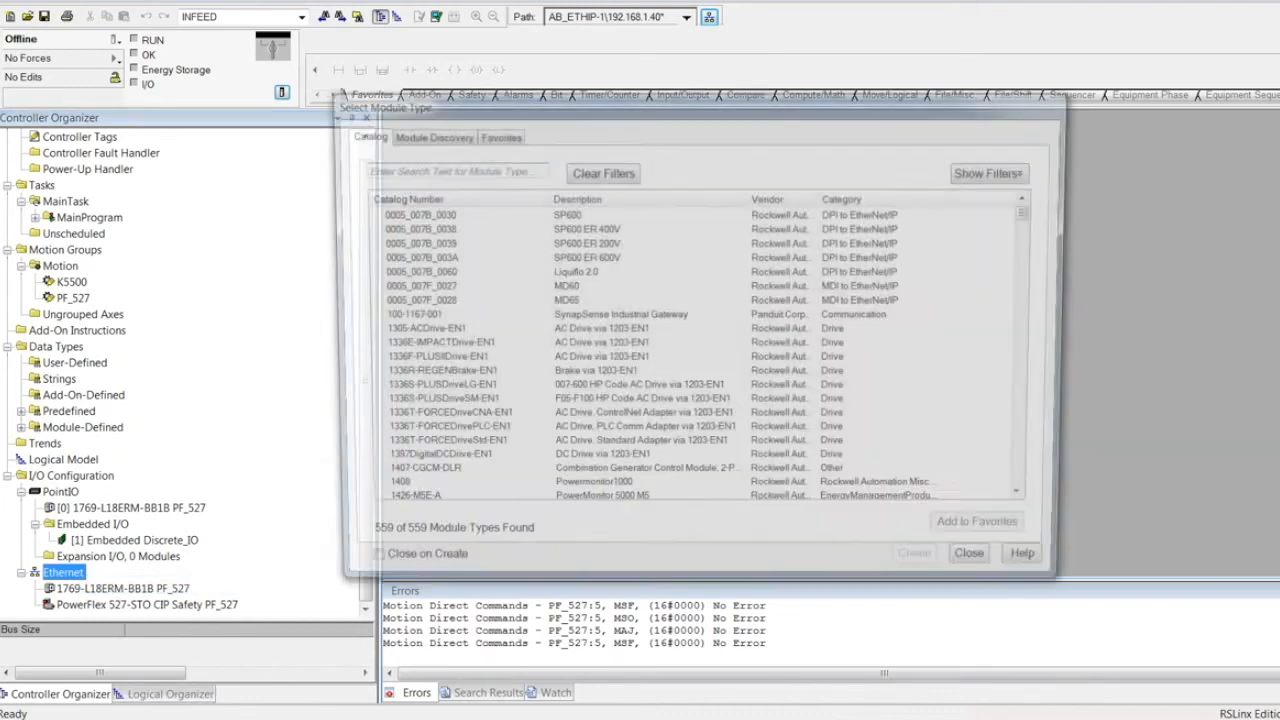
{"action": "type", "text": "ki"}
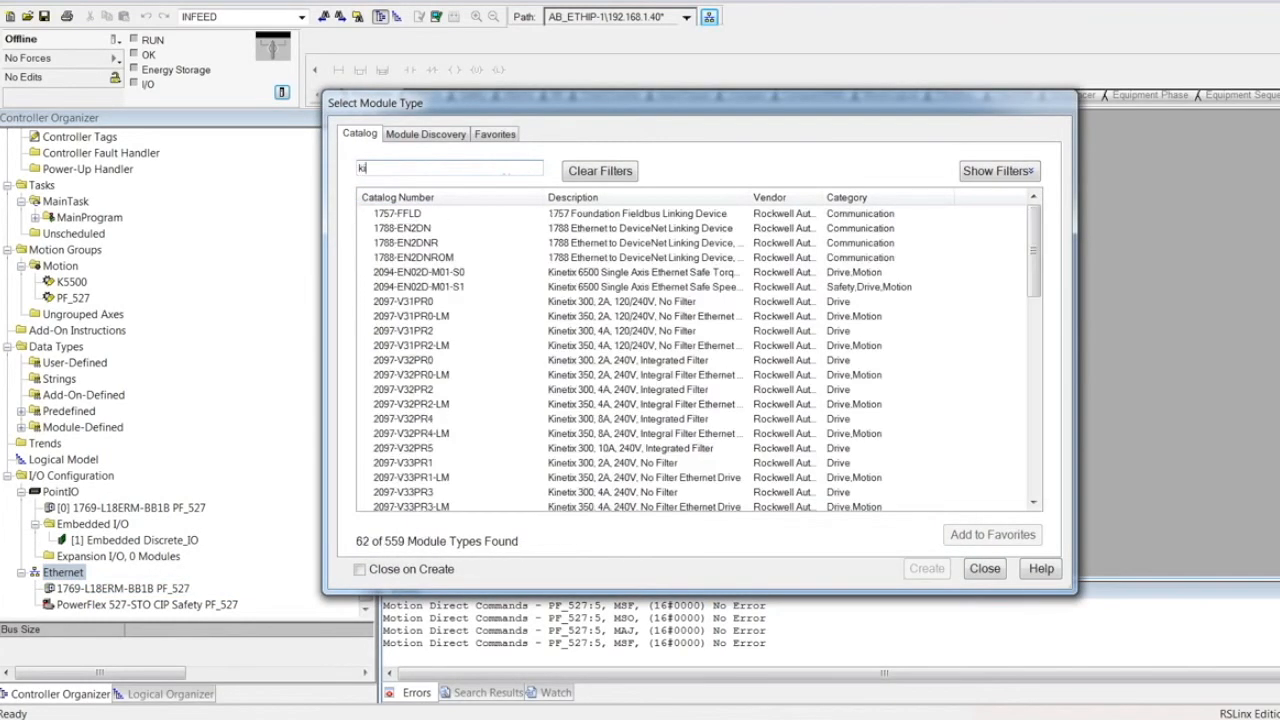
{"action": "type", "text": "netix 5500"}
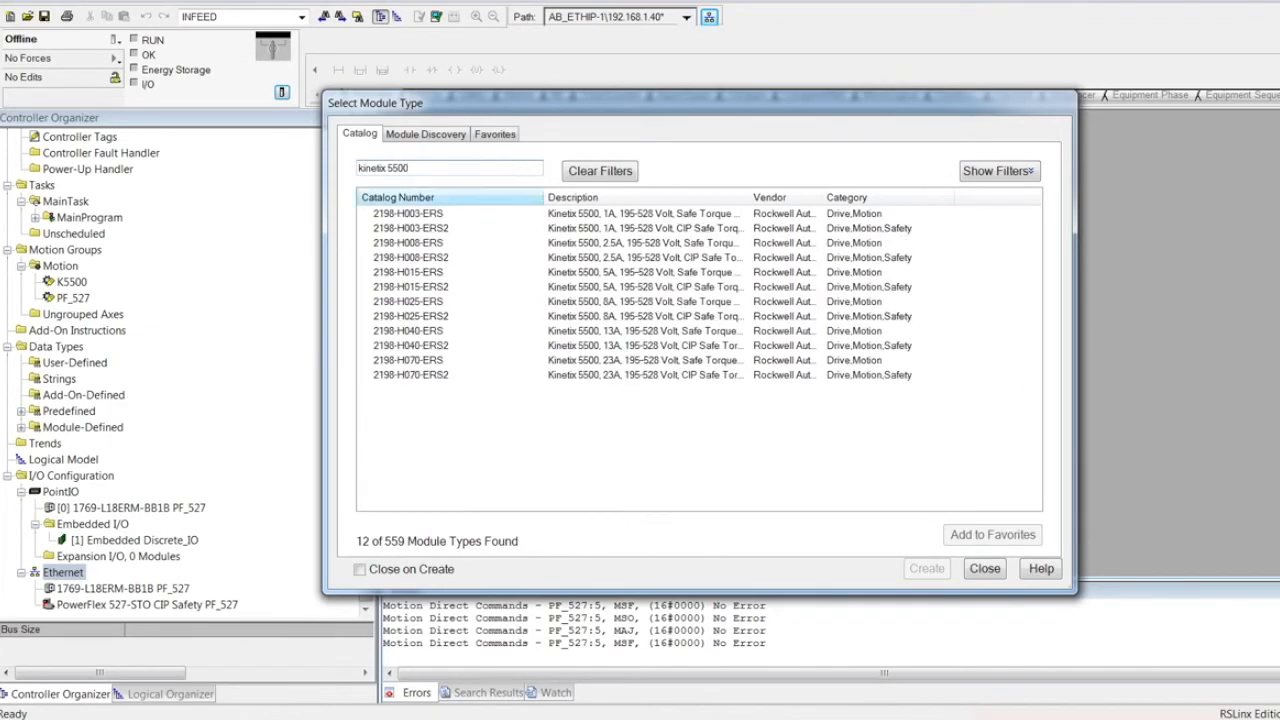
{"action": "left_click", "coordinate": [410, 214]}
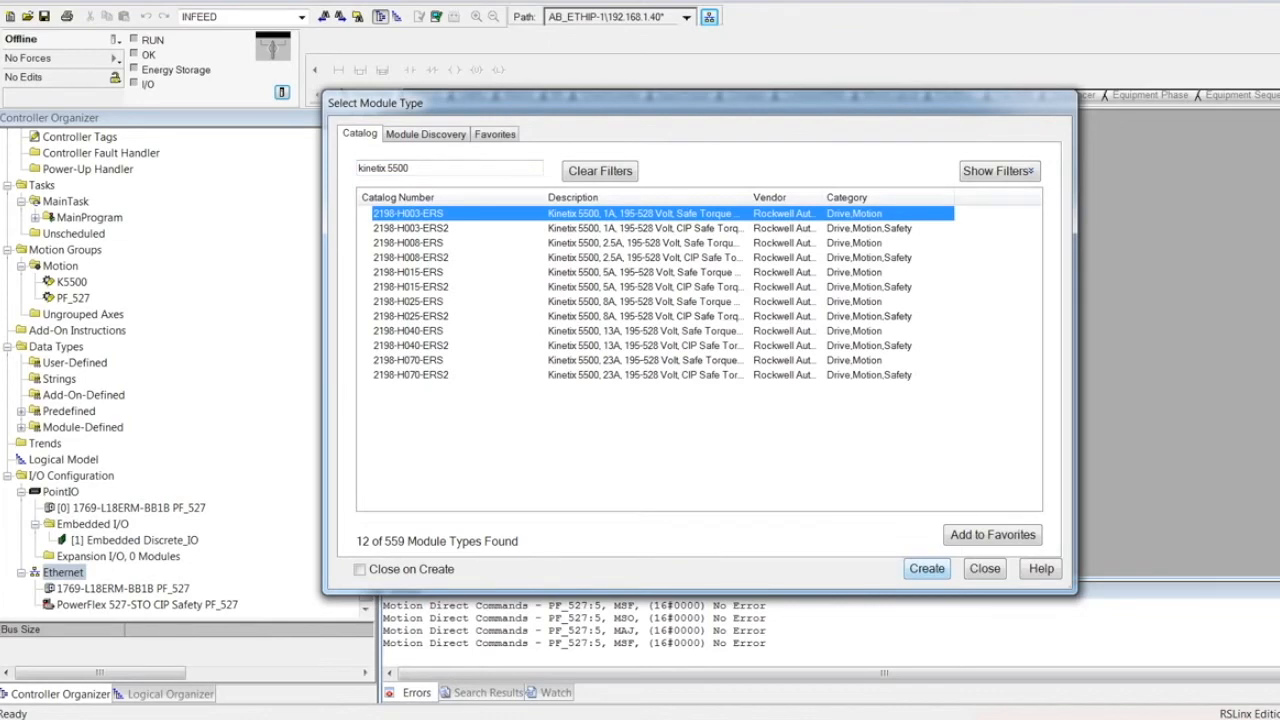
{"action": "left_click", "coordinate": [927, 569]}
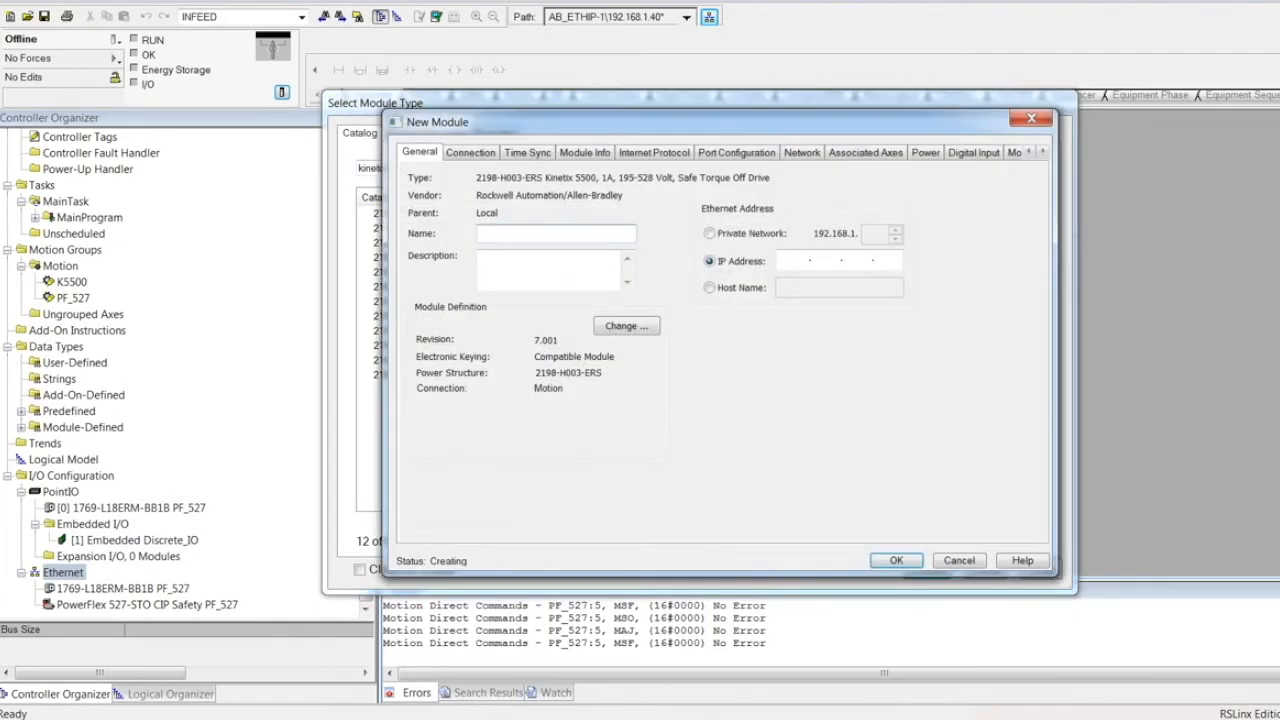
Step: Name the new drive module K5500, give it private network address 192.168.1.24, and finish adding modules
{"action": "type", "text": "K5500"}
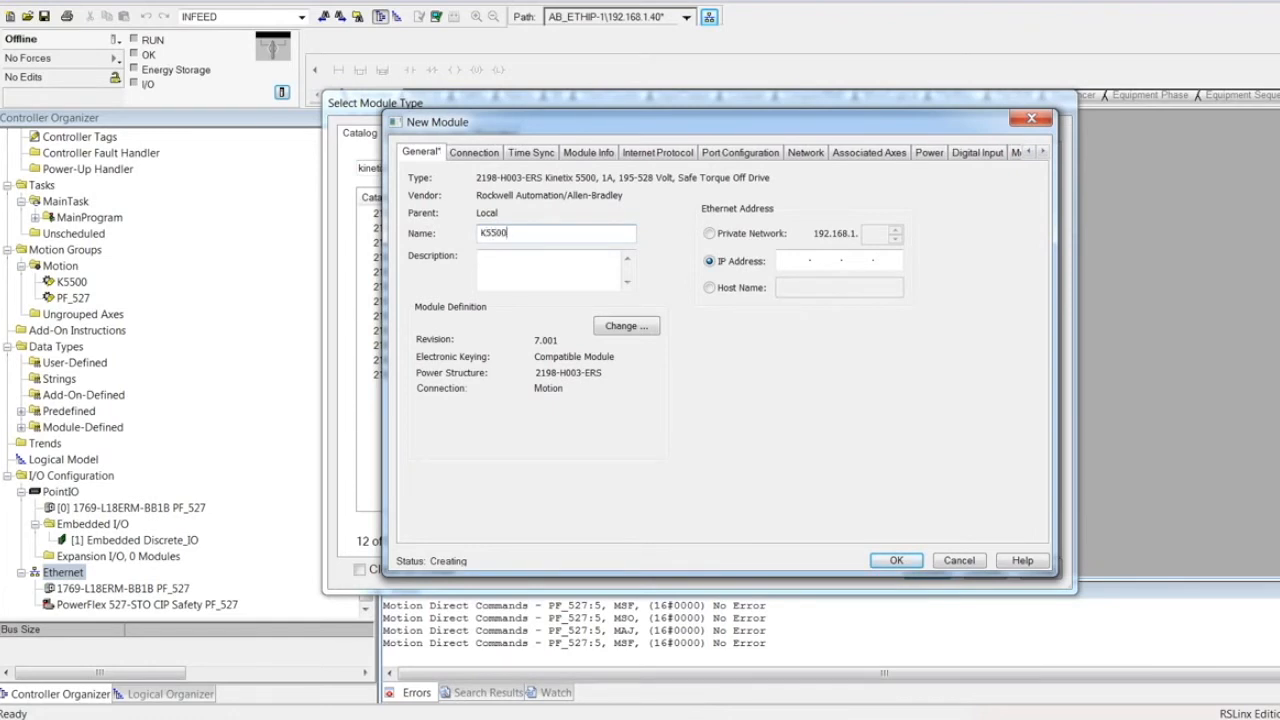
{"action": "left_click", "coordinate": [710, 234]}
{"action": "left_click", "coordinate": [874, 234]}
{"action": "type", "text": "24"}
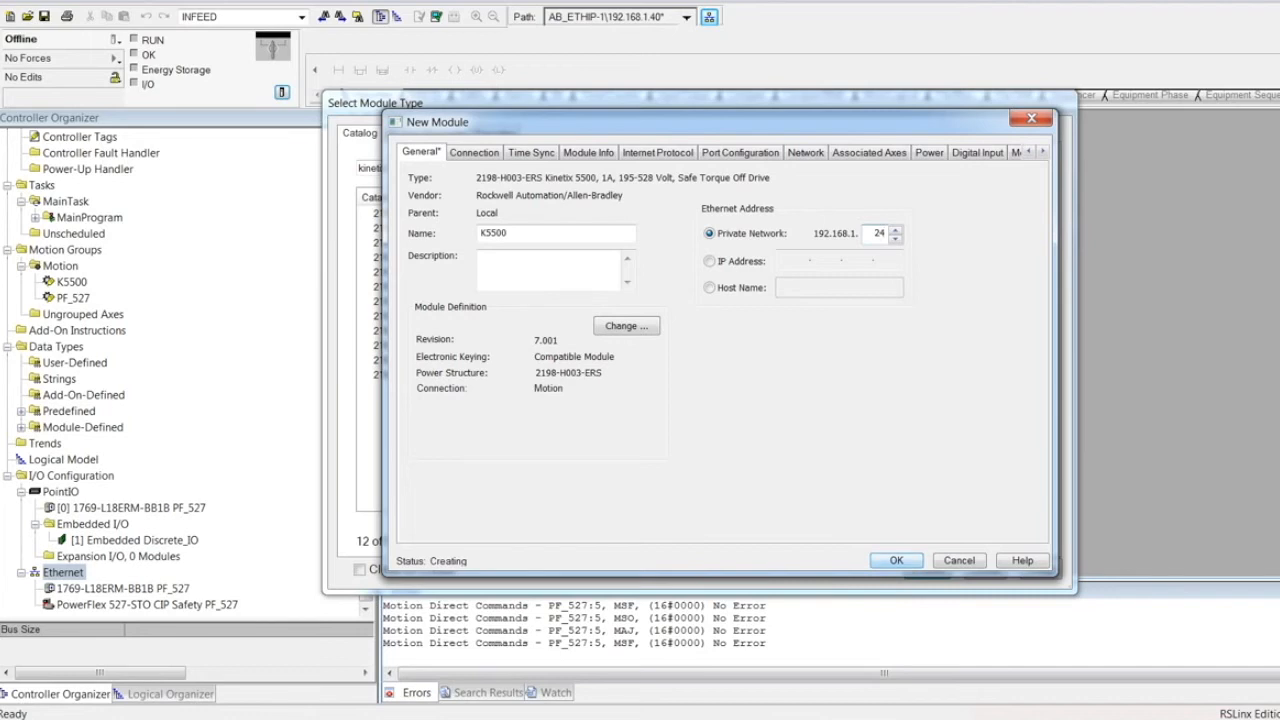
{"action": "key", "text": "Return"}
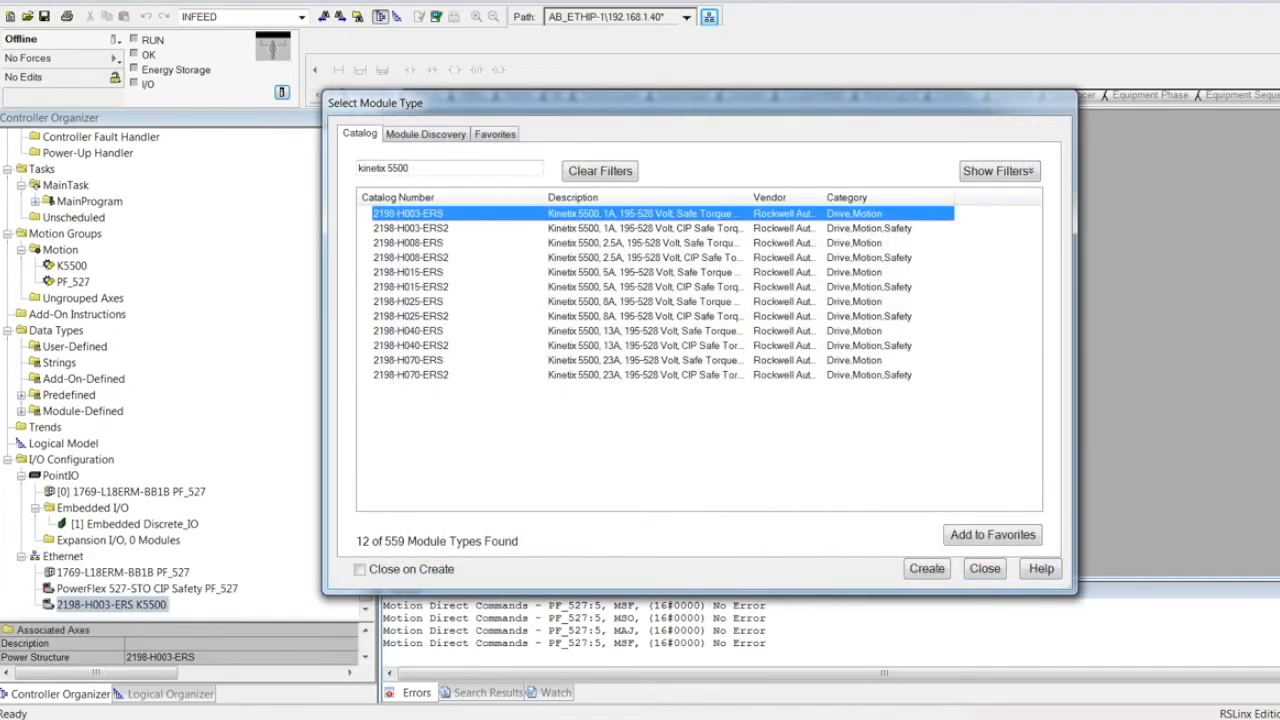
{"action": "left_click", "coordinate": [985, 569]}
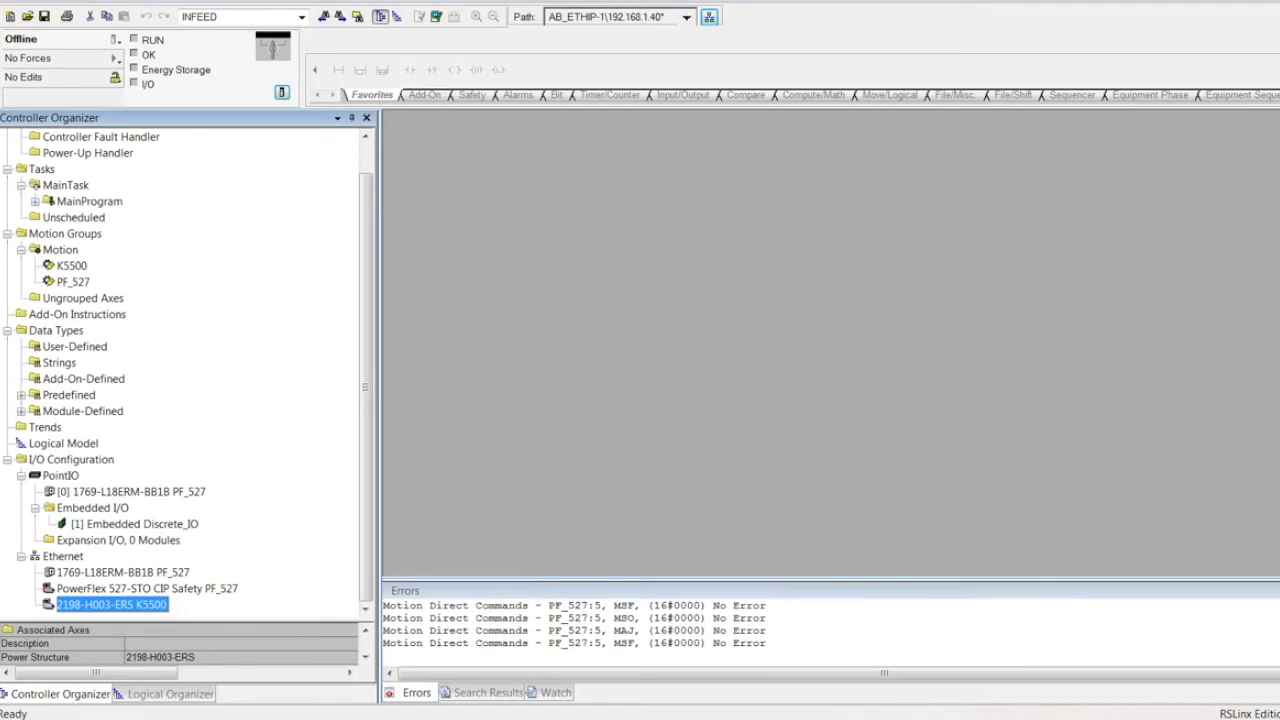
Step: Associate the K5500 axis with the K5500 drive module in its general axis properties and apply the change
{"action": "left_click", "coordinate": [72, 266]}
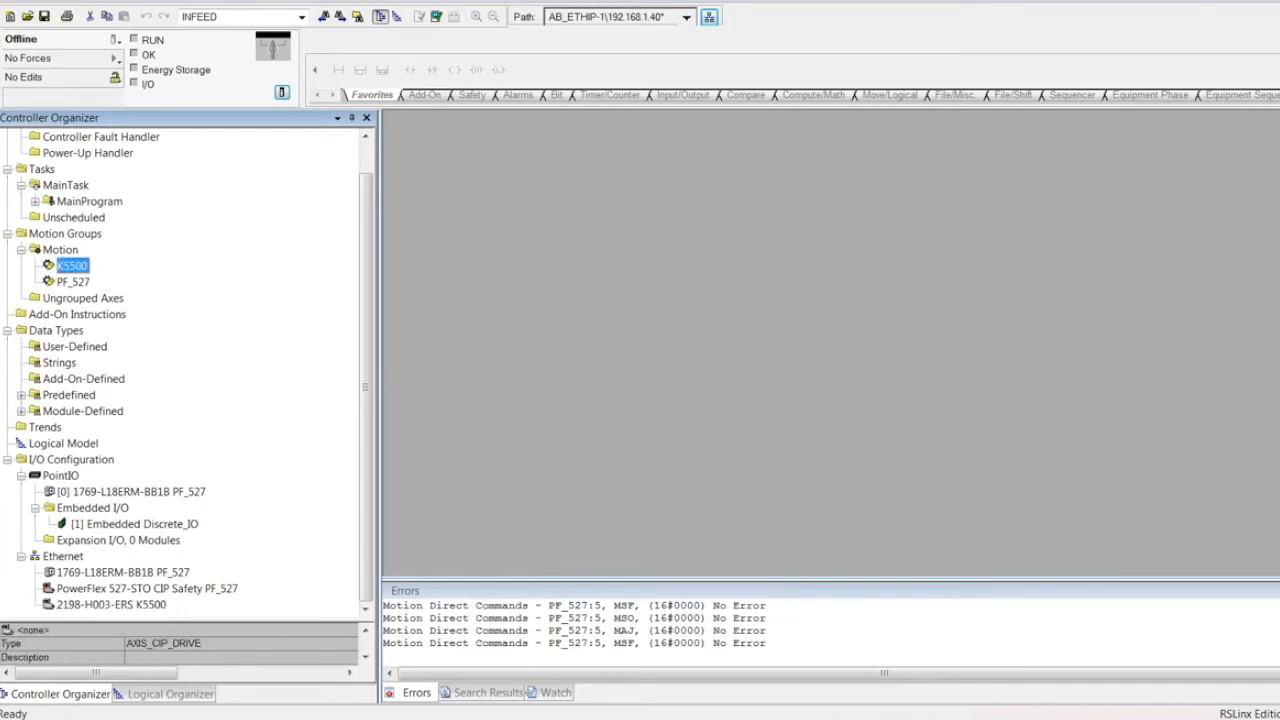
{"action": "double_click", "coordinate": [72, 266]}
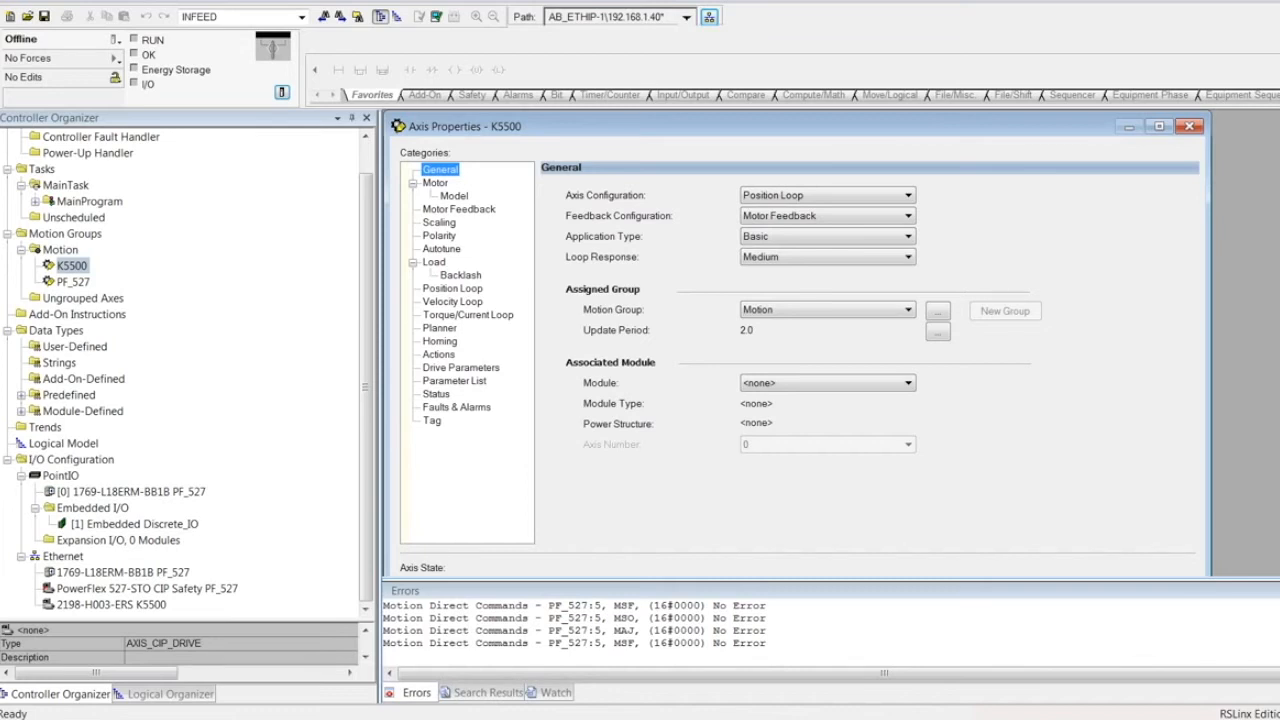
{"action": "left_click", "coordinate": [908, 383]}
{"action": "left_click", "coordinate": [828, 410]}
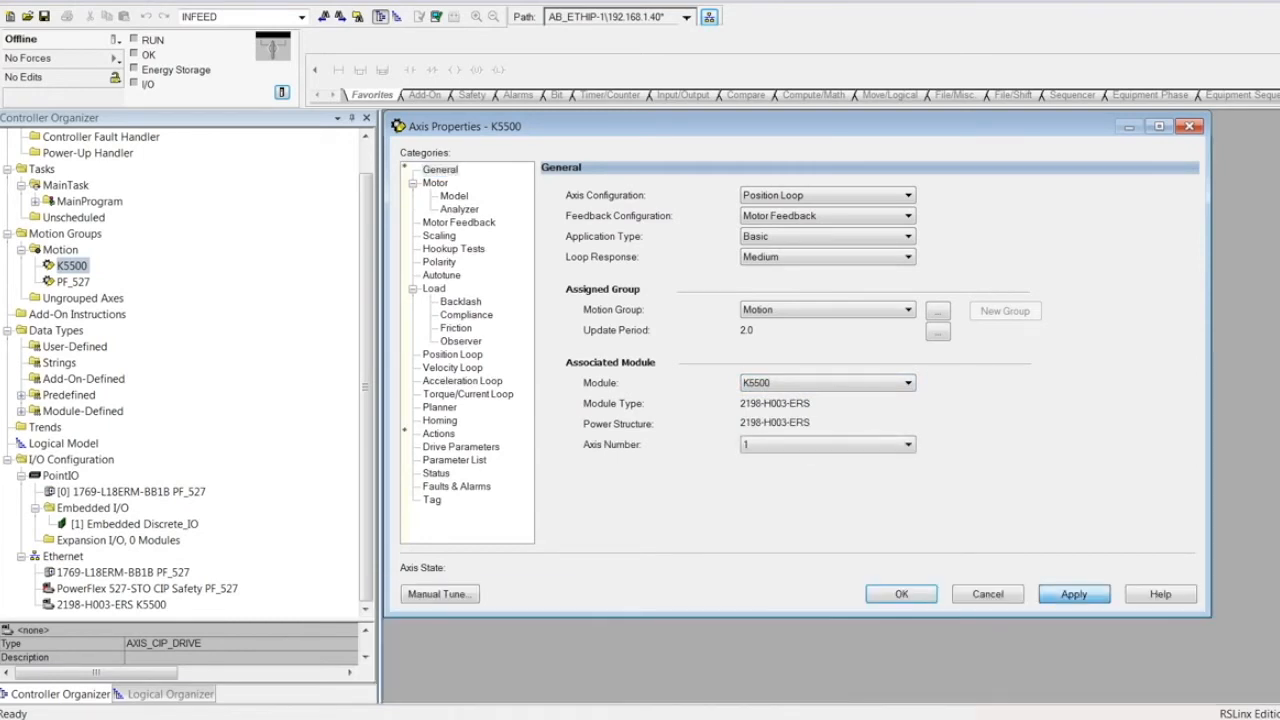
{"action": "left_click", "coordinate": [1073, 594]}
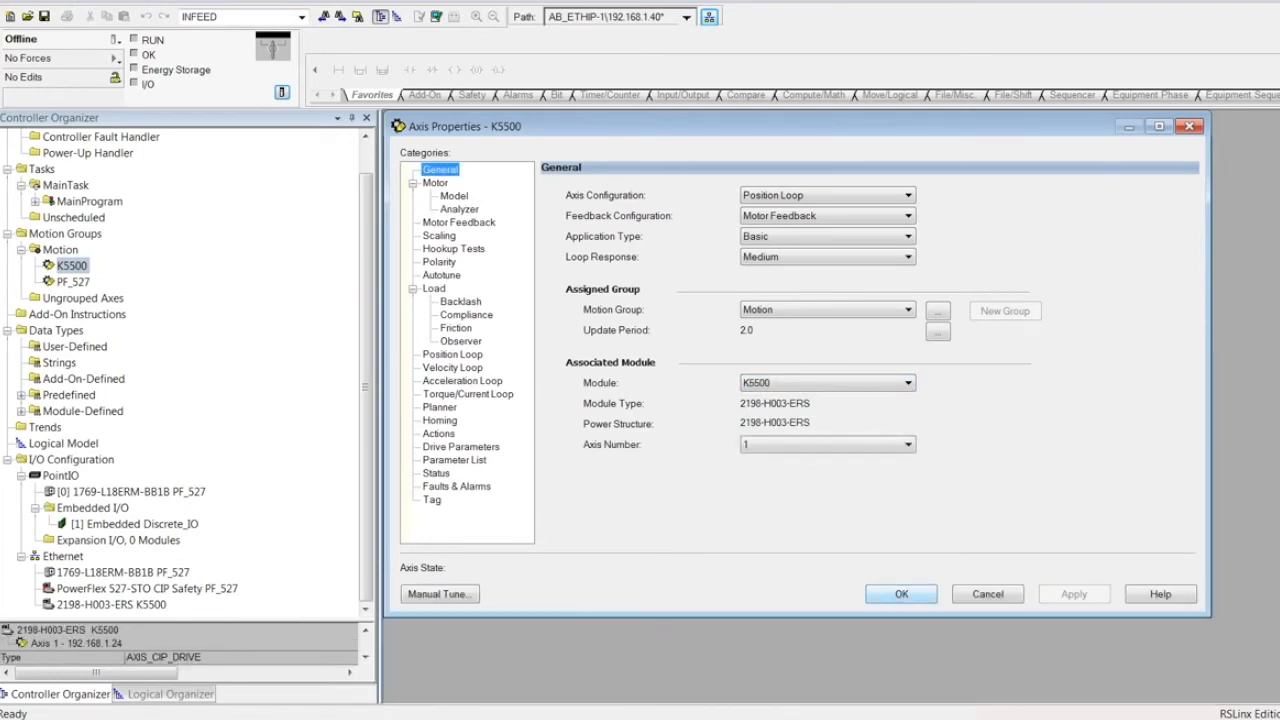
Step: Set the motor data source of the K5500 axis to Catalog Number
{"action": "left_click", "coordinate": [435, 183]}
{"action": "left_click", "coordinate": [836, 195]}
{"action": "left_click", "coordinate": [694, 222]}
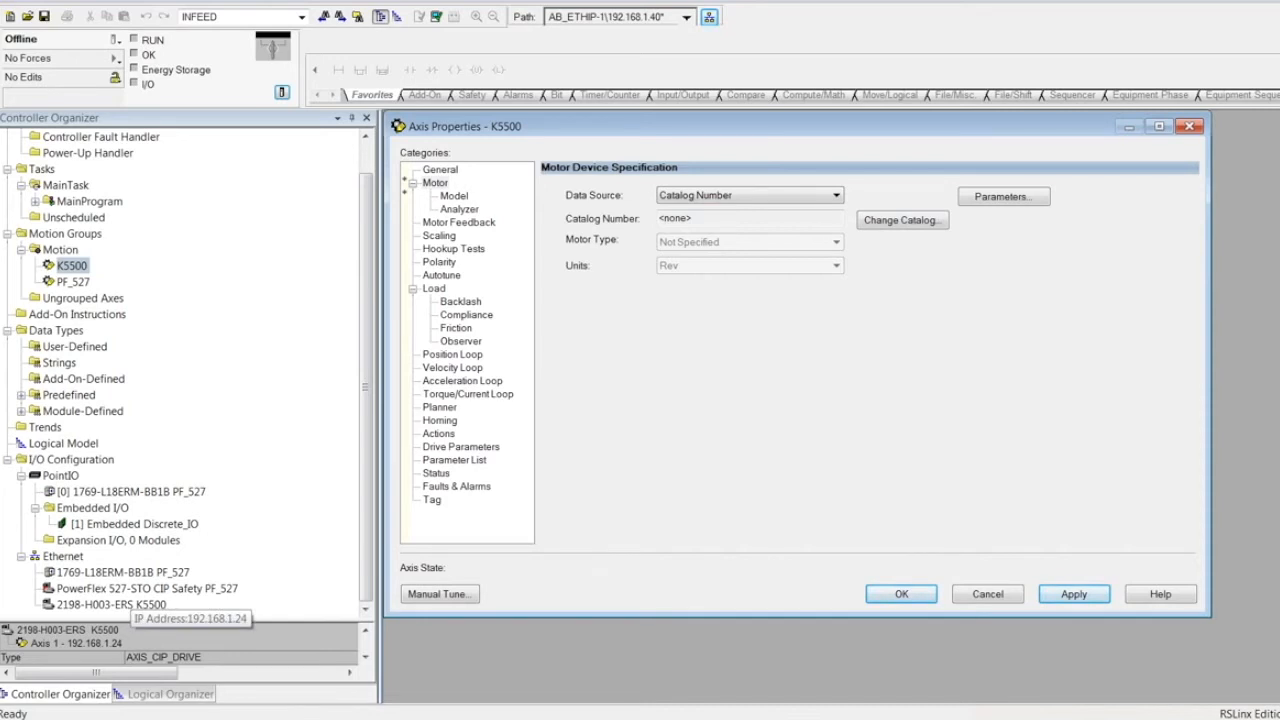
Step: Set the voltage to 200-240 VAC in the power settings of the 2198-H003-ERS K5500 module
{"action": "left_click", "coordinate": [131, 604]}
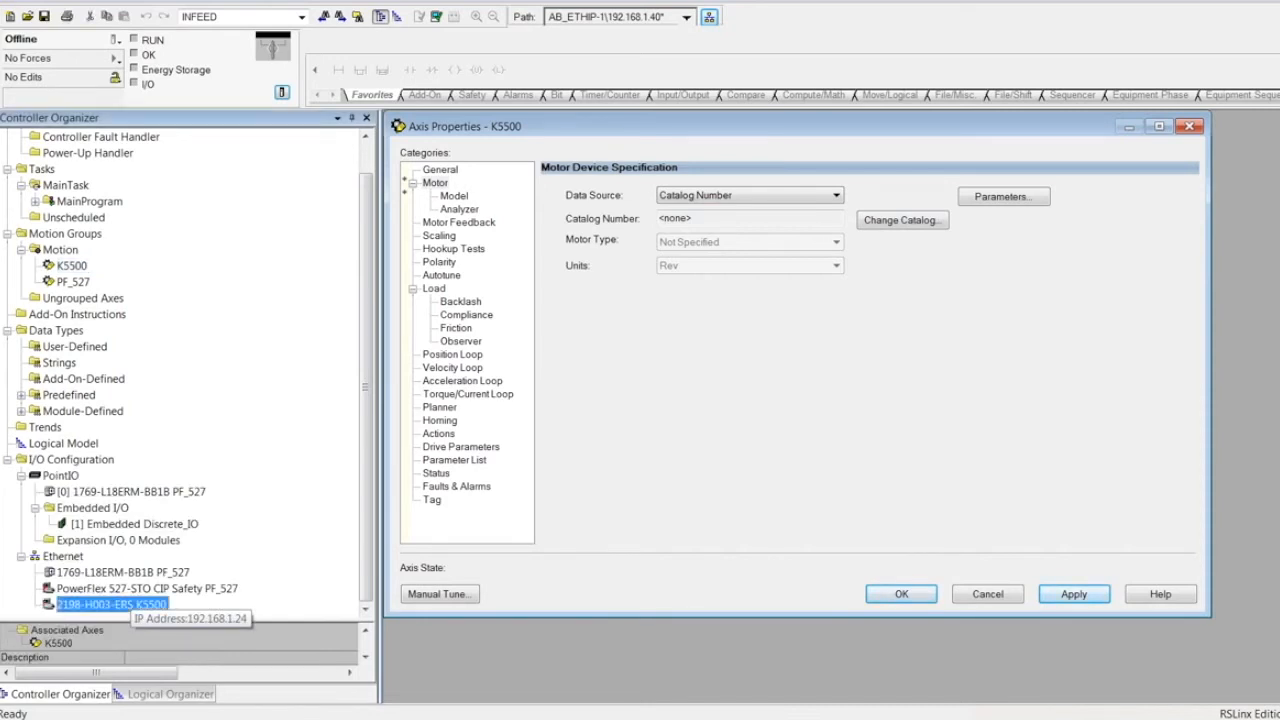
{"action": "double_click", "coordinate": [131, 604]}
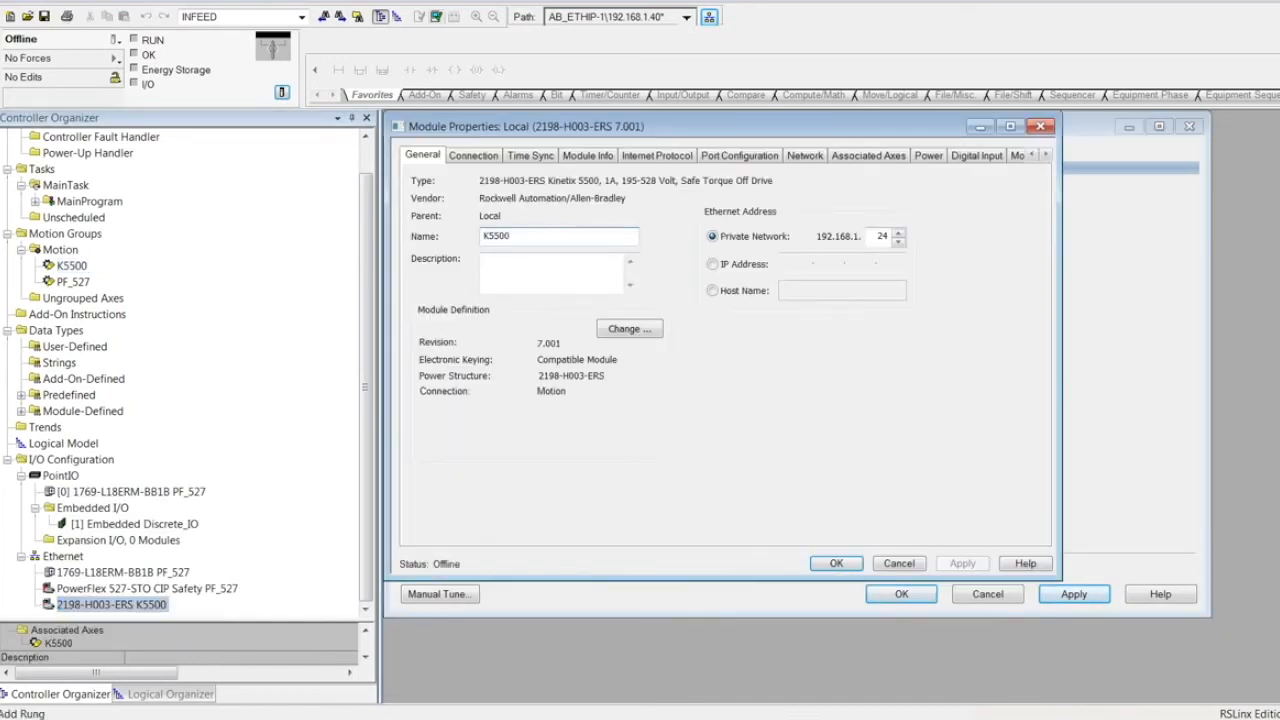
{"action": "left_click", "coordinate": [928, 155]}
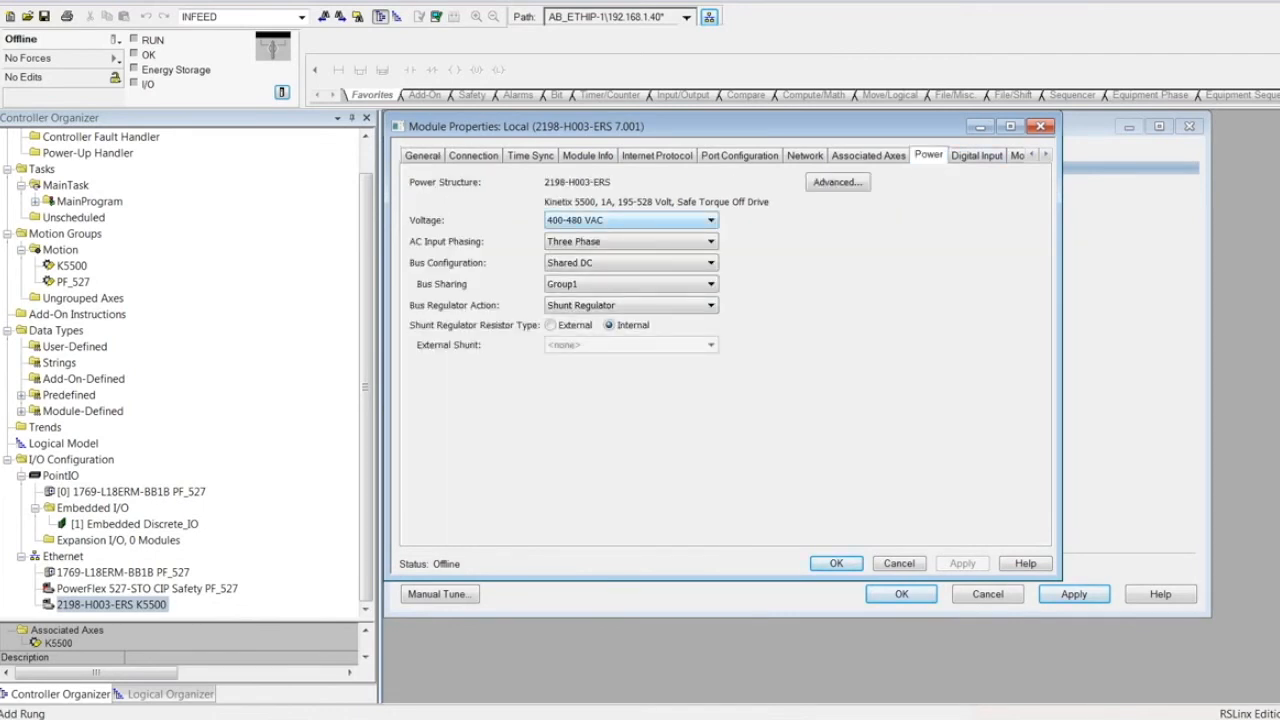
{"action": "left_click", "coordinate": [710, 220]}
{"action": "left_click", "coordinate": [660, 234]}
{"action": "left_click", "coordinate": [710, 241]}
{"action": "left_click", "coordinate": [660, 256]}
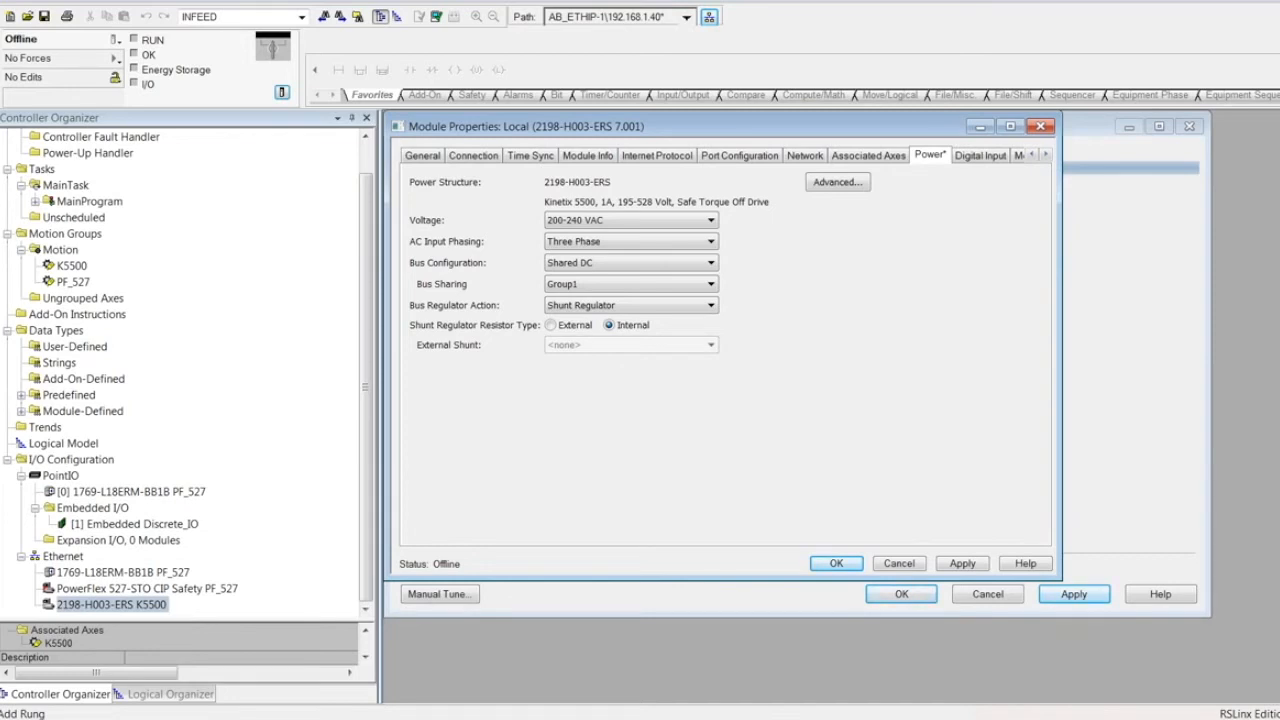
Step: Set the drive's AC input phasing to Single Phase and its bus configuration to Standalone, and save the module properties
{"action": "left_click", "coordinate": [630, 241]}
{"action": "left_click", "coordinate": [600, 264]}
{"action": "left_click", "coordinate": [630, 262]}
{"action": "left_click", "coordinate": [570, 278]}
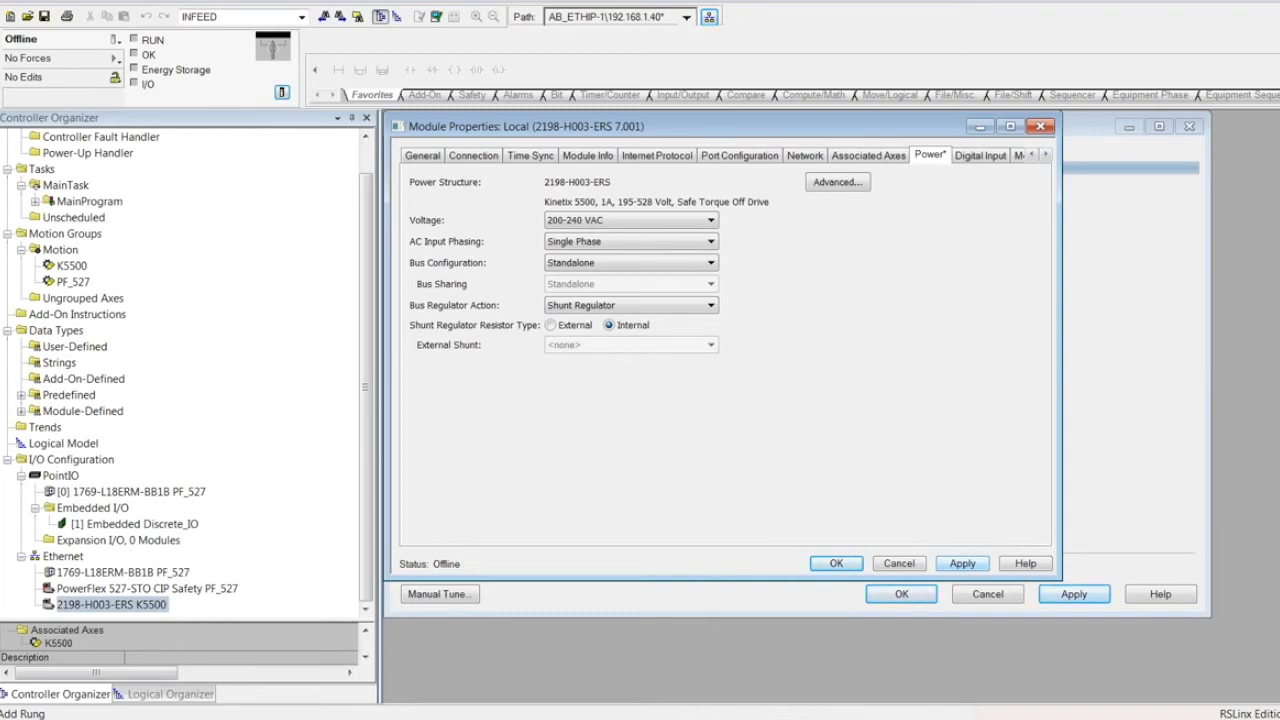
{"action": "left_click", "coordinate": [962, 564]}
{"action": "left_click", "coordinate": [836, 564]}
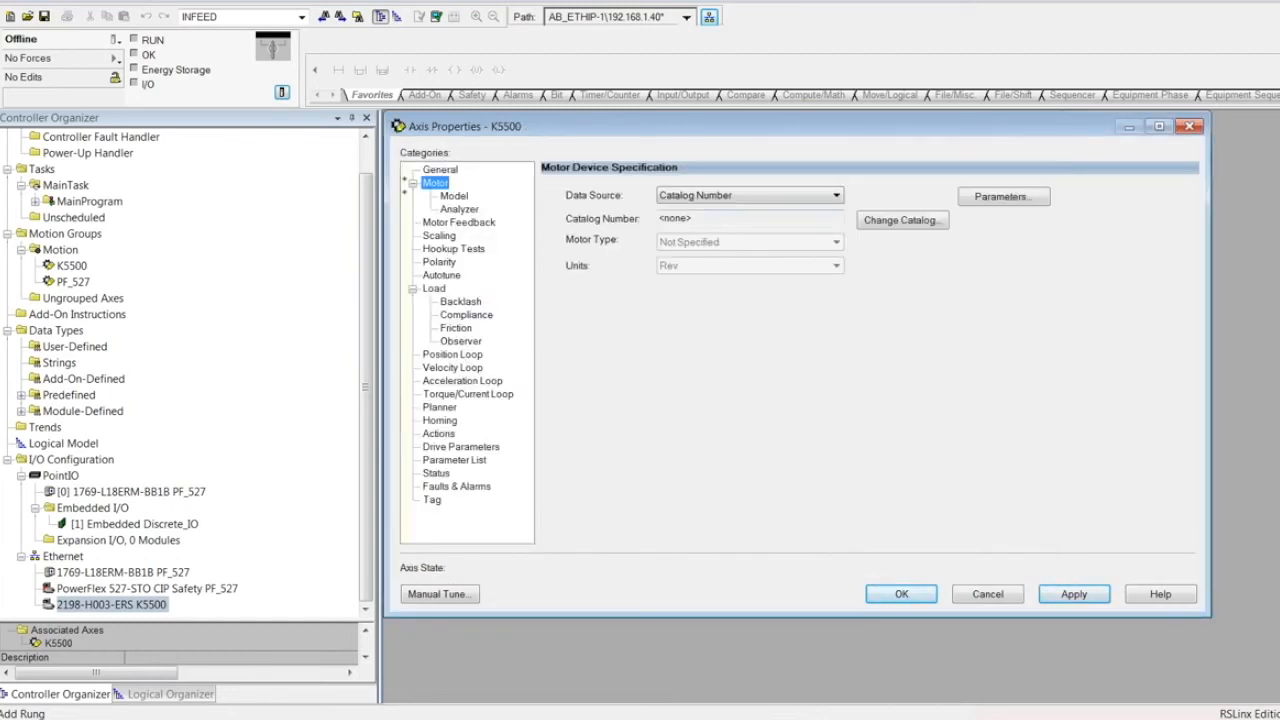
Step: Close the K5500 axis properties with the pending changes applied, and reopen them
{"action": "left_click", "coordinate": [1189, 126]}
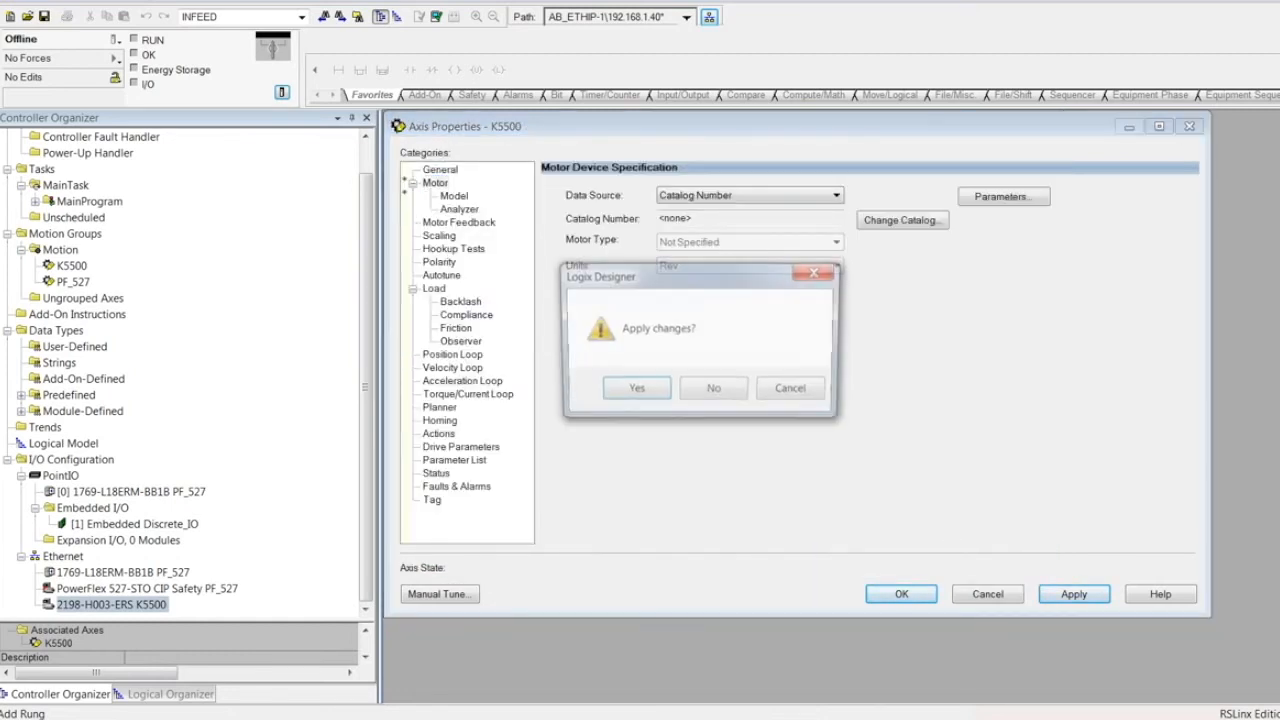
{"action": "left_click", "coordinate": [634, 391]}
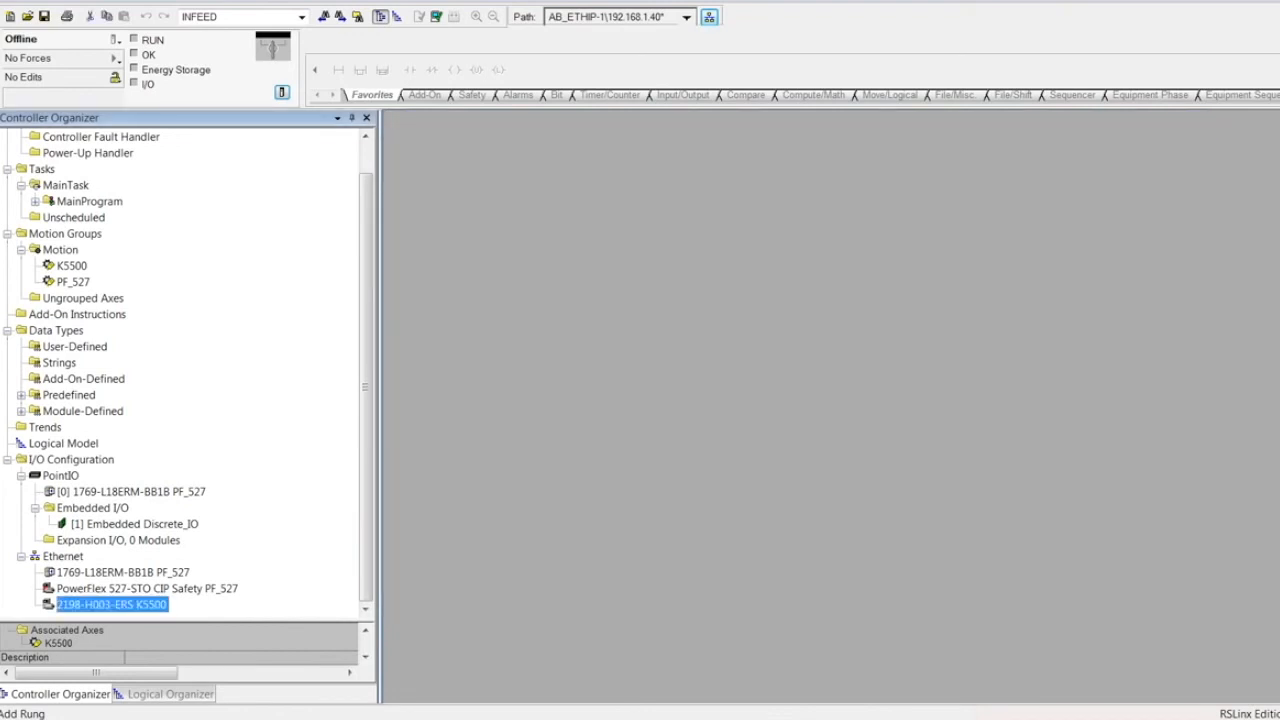
{"action": "left_click", "coordinate": [72, 266]}
{"action": "double_click", "coordinate": [72, 266]}
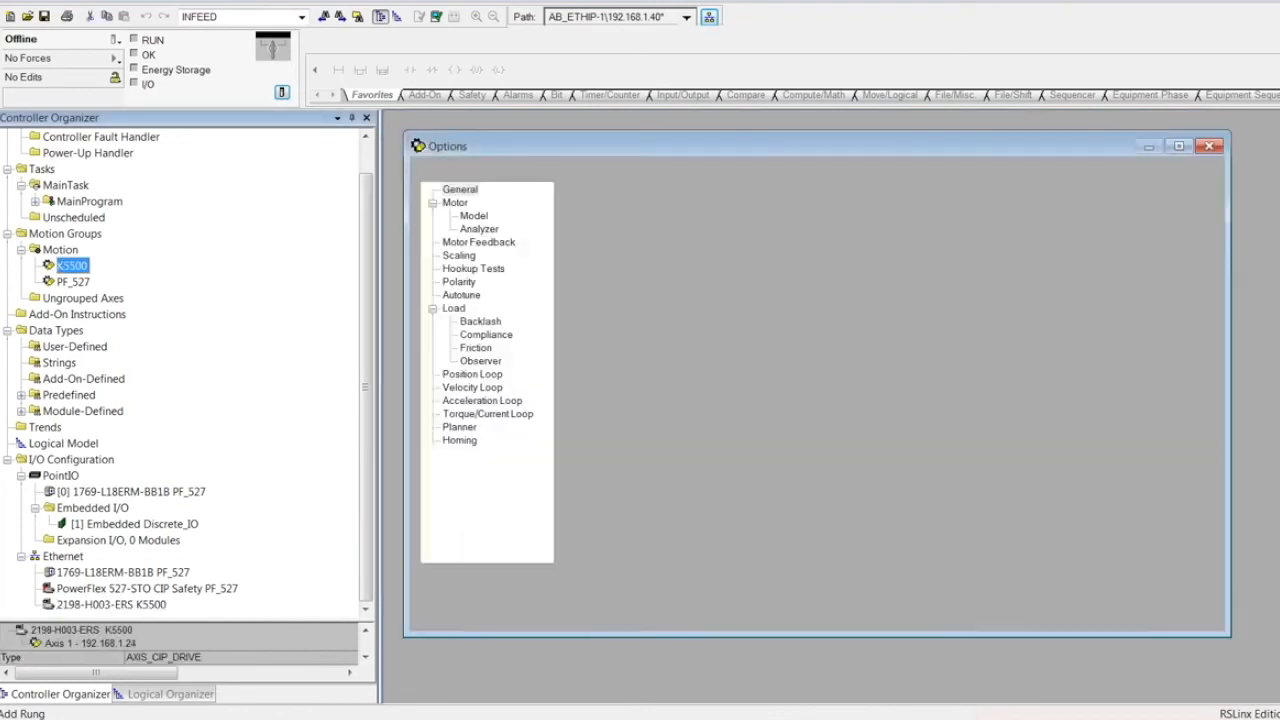
Step: Assign motor catalog number VPL-A0631M-P to the K5500 axis, with Catalog Number as data source, and apply the change
{"action": "left_click", "coordinate": [455, 202]}
{"action": "left_click", "coordinate": [770, 215]}
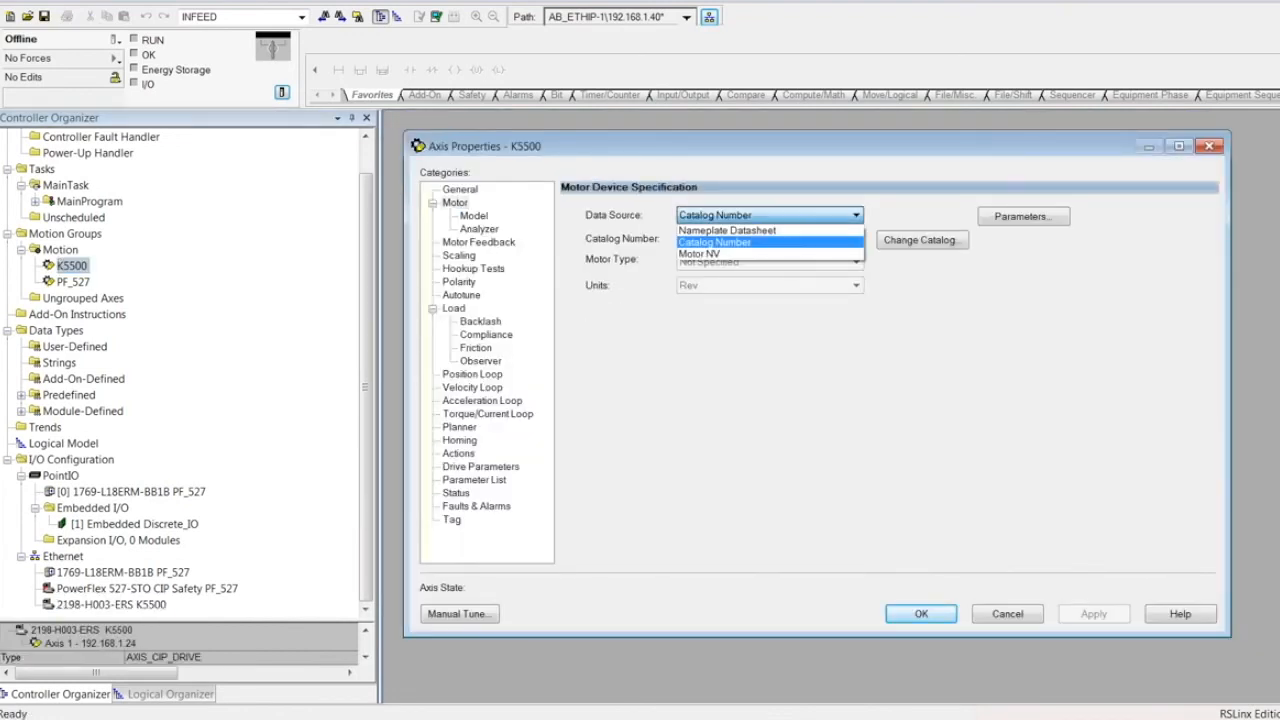
{"action": "left_click", "coordinate": [770, 242]}
{"action": "left_click", "coordinate": [922, 240]}
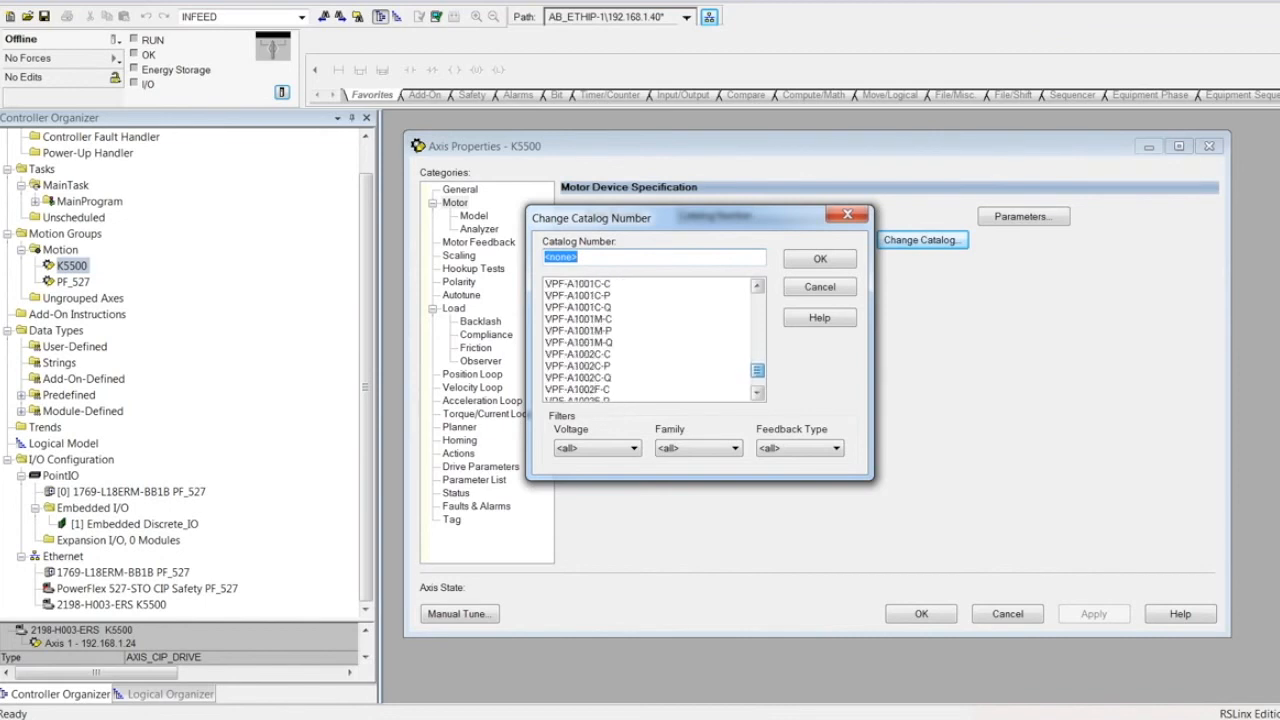
{"action": "left_click_drag", "start_coordinate": [758, 376], "coordinate": [758, 373]}
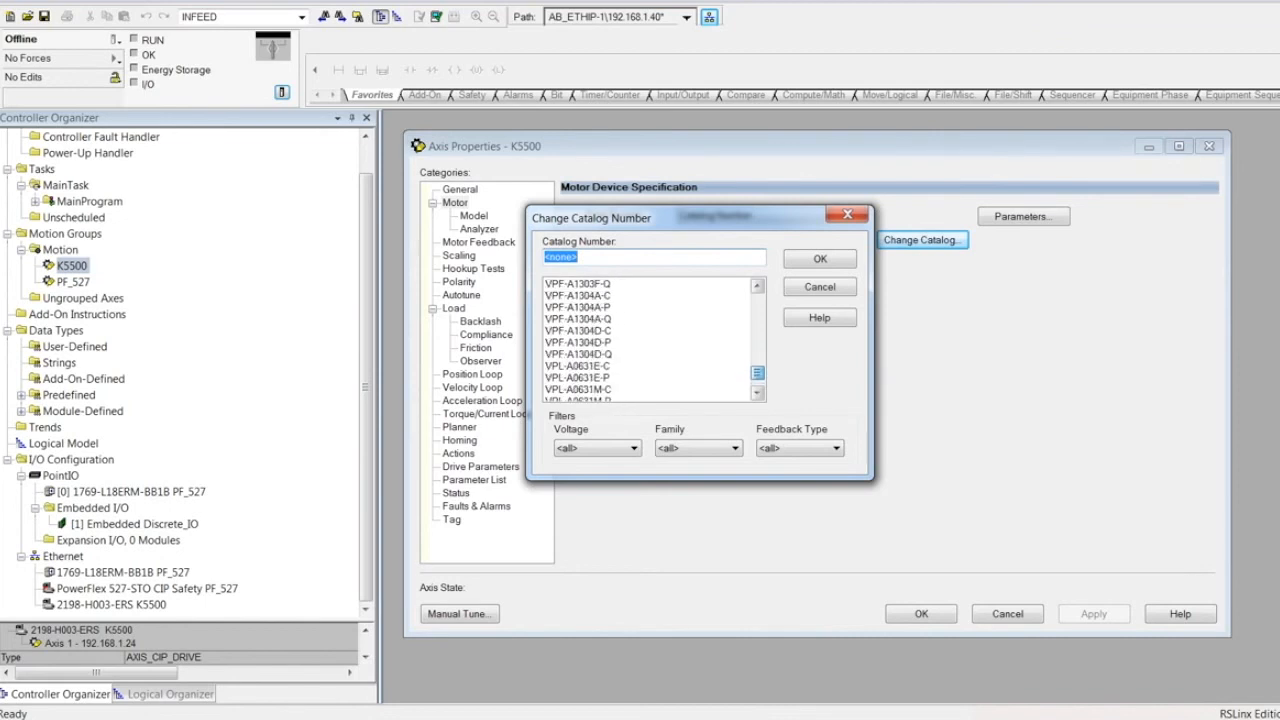
{"action": "left_click", "coordinate": [757, 393]}
{"action": "left_click", "coordinate": [757, 393]}
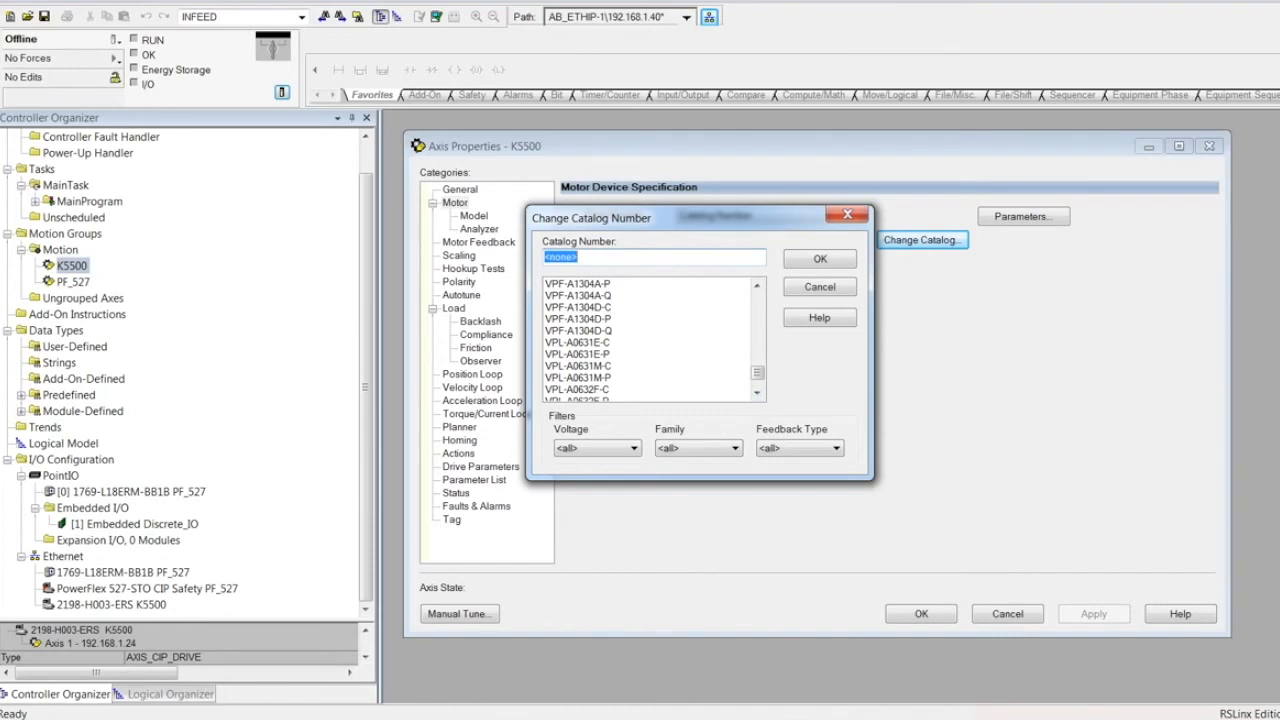
{"action": "left_click_drag", "start_coordinate": [710, 217], "coordinate": [794, 327]}
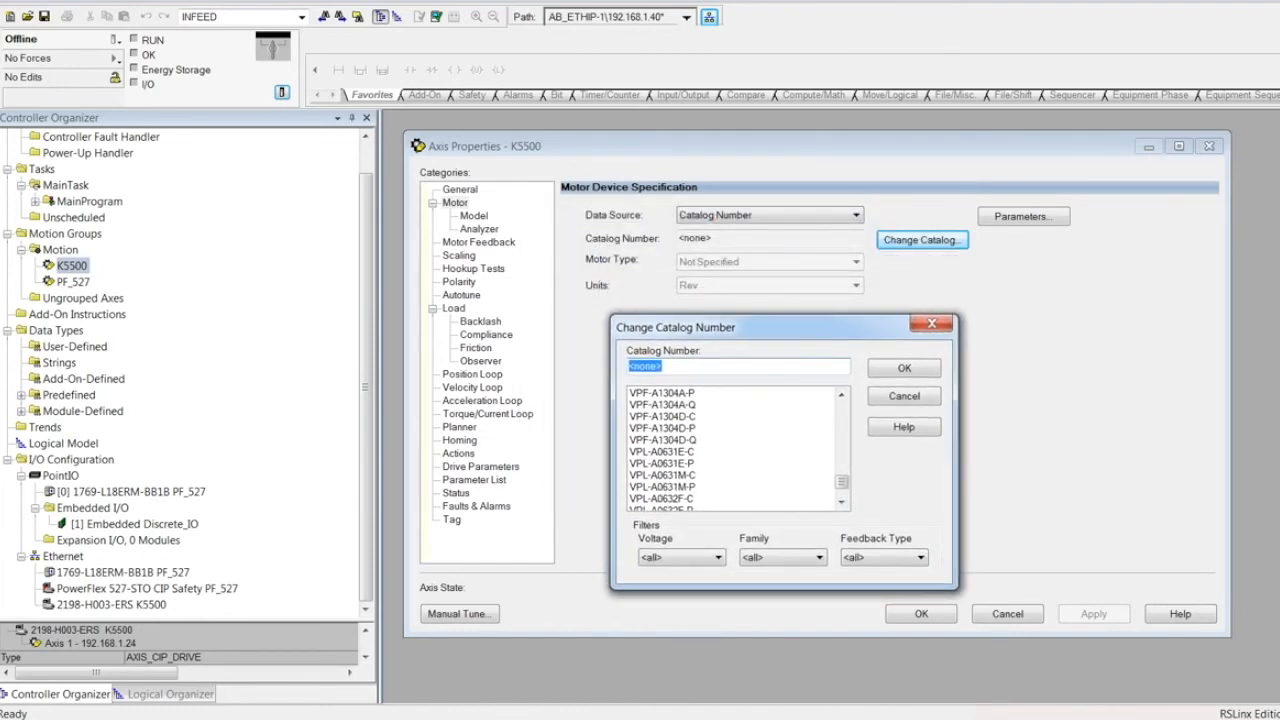
{"action": "left_click", "coordinate": [663, 487]}
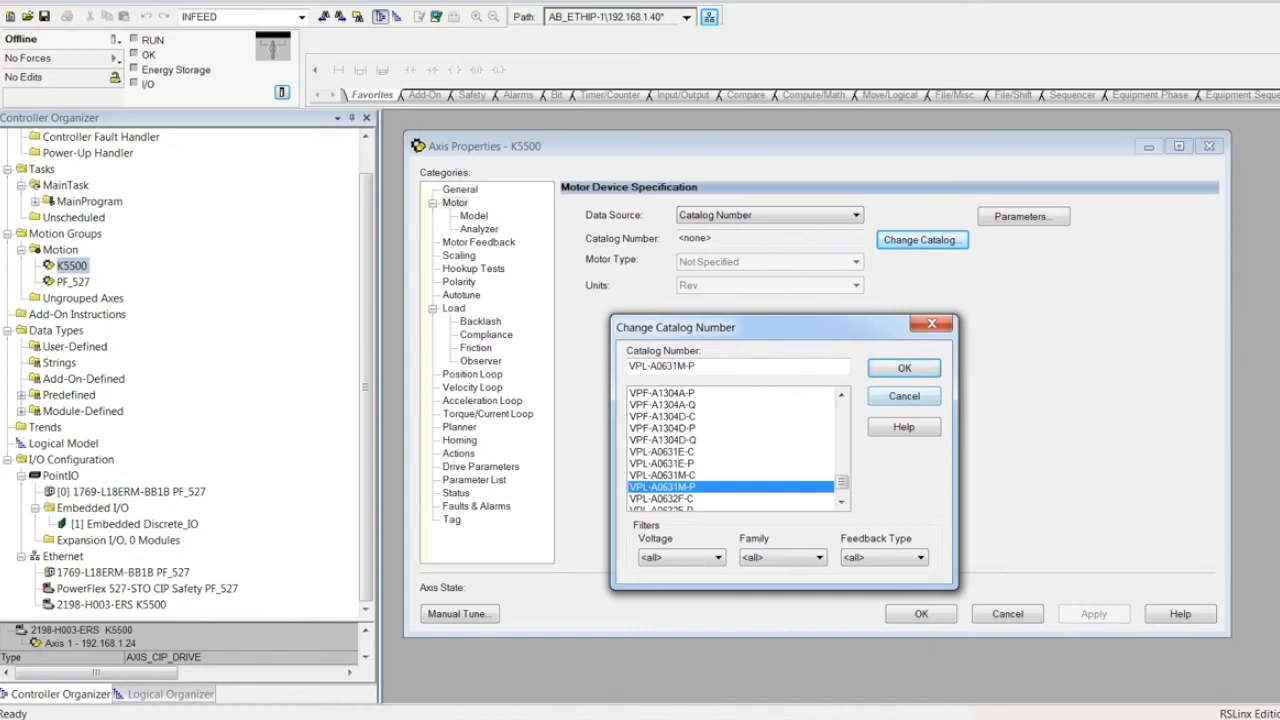
{"action": "left_click", "coordinate": [904, 368]}
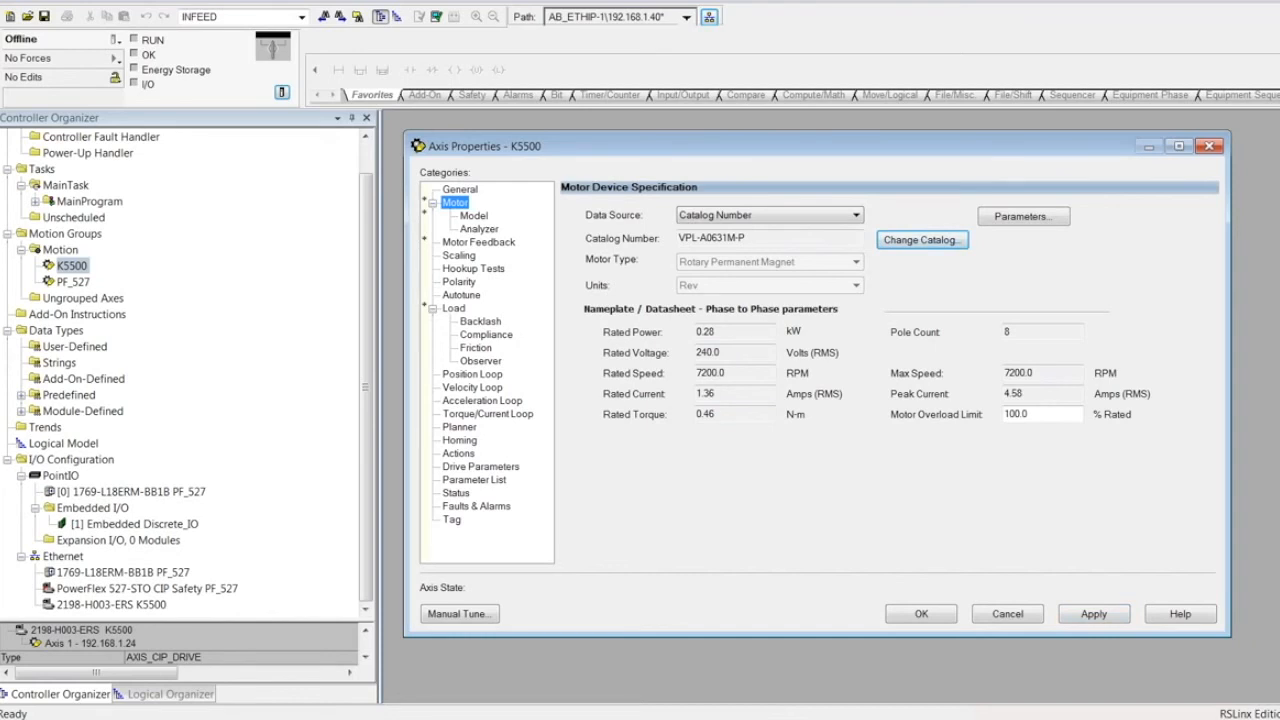
{"action": "left_click", "coordinate": [1094, 614]}
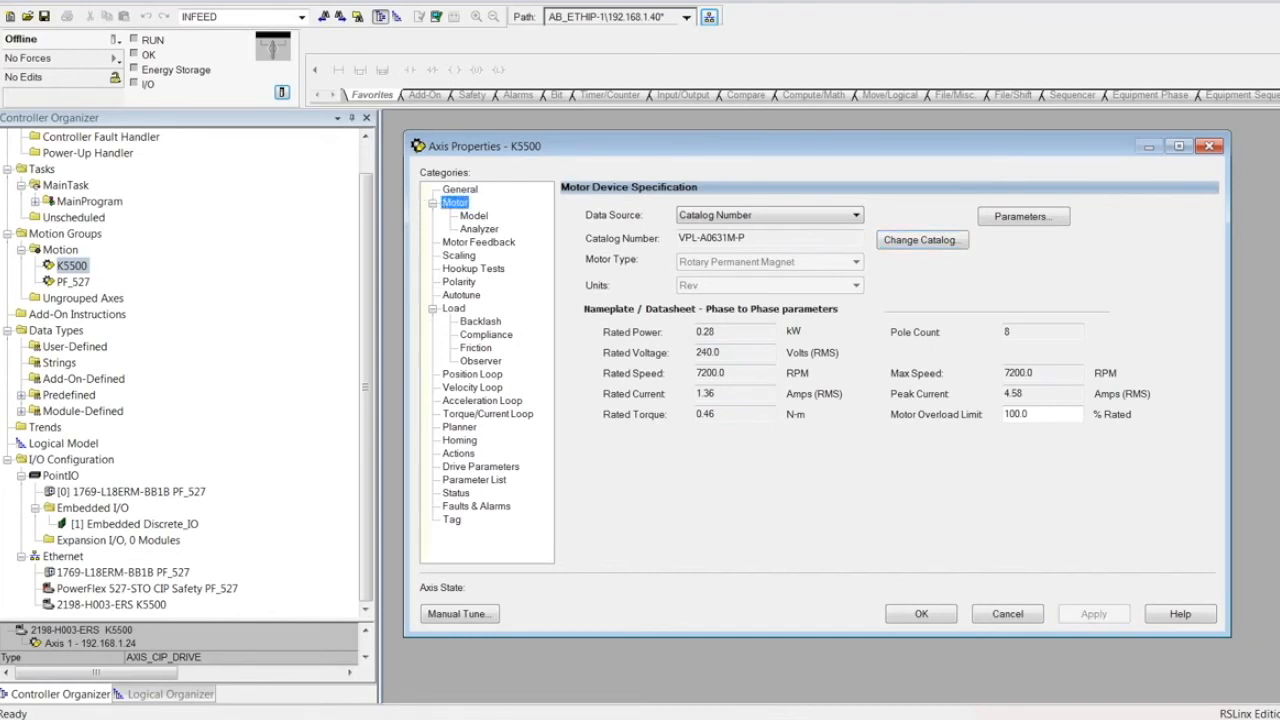
Step: Set the K5500 axis's autotune application type to Custom and exclude Torque Low Pass Filter from the gains to tune
{"action": "left_click", "coordinate": [461, 295]}
{"action": "left_click", "coordinate": [785, 217]}
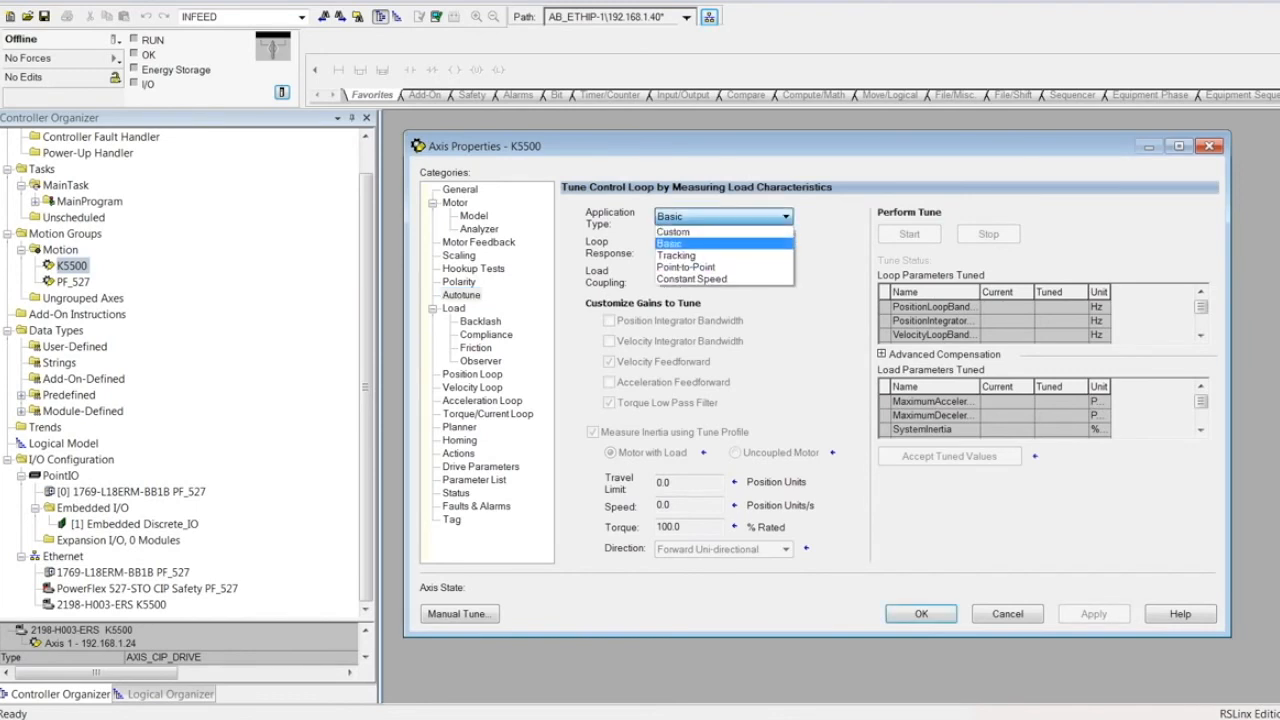
{"action": "left_click", "coordinate": [730, 231]}
{"action": "left_click", "coordinate": [609, 402]}
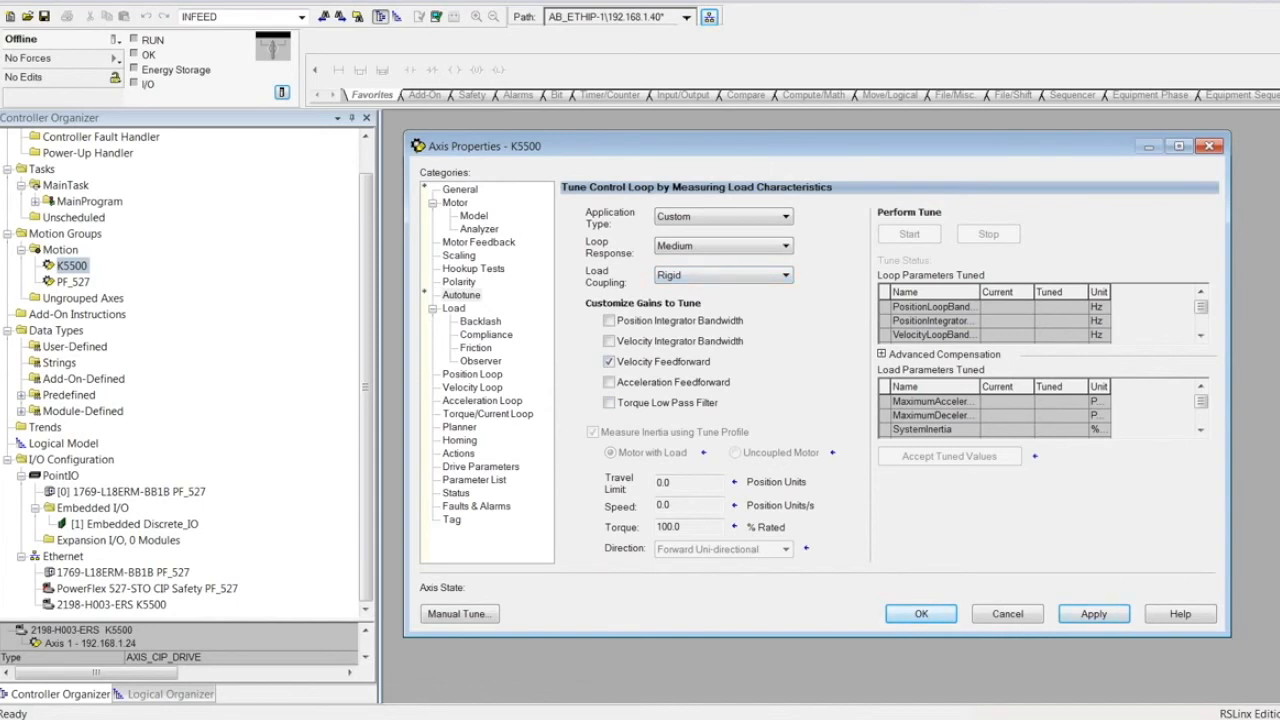
Step: Set the load ratio to 0 in the K5500 axis's motor load characteristics
{"action": "left_click", "coordinate": [454, 308]}
{"action": "double_click", "coordinate": [763, 275]}
{"action": "type", "text": "0"}
{"action": "left_click", "coordinate": [761, 295]}
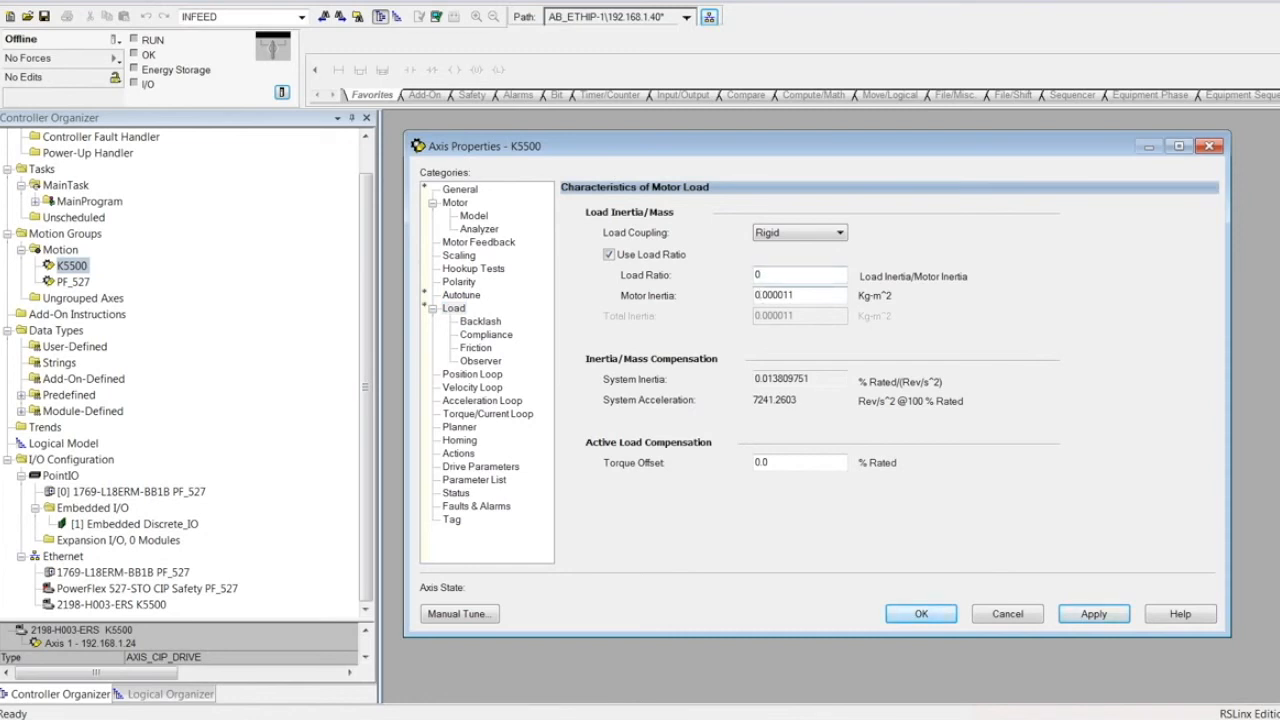
Step: Set the axis's adaptive tuning to Gain Stabilization and its observer configuration to Load Observer with Velocity Estimate
{"action": "left_click", "coordinate": [486, 335]}
{"action": "left_click", "coordinate": [1011, 336]}
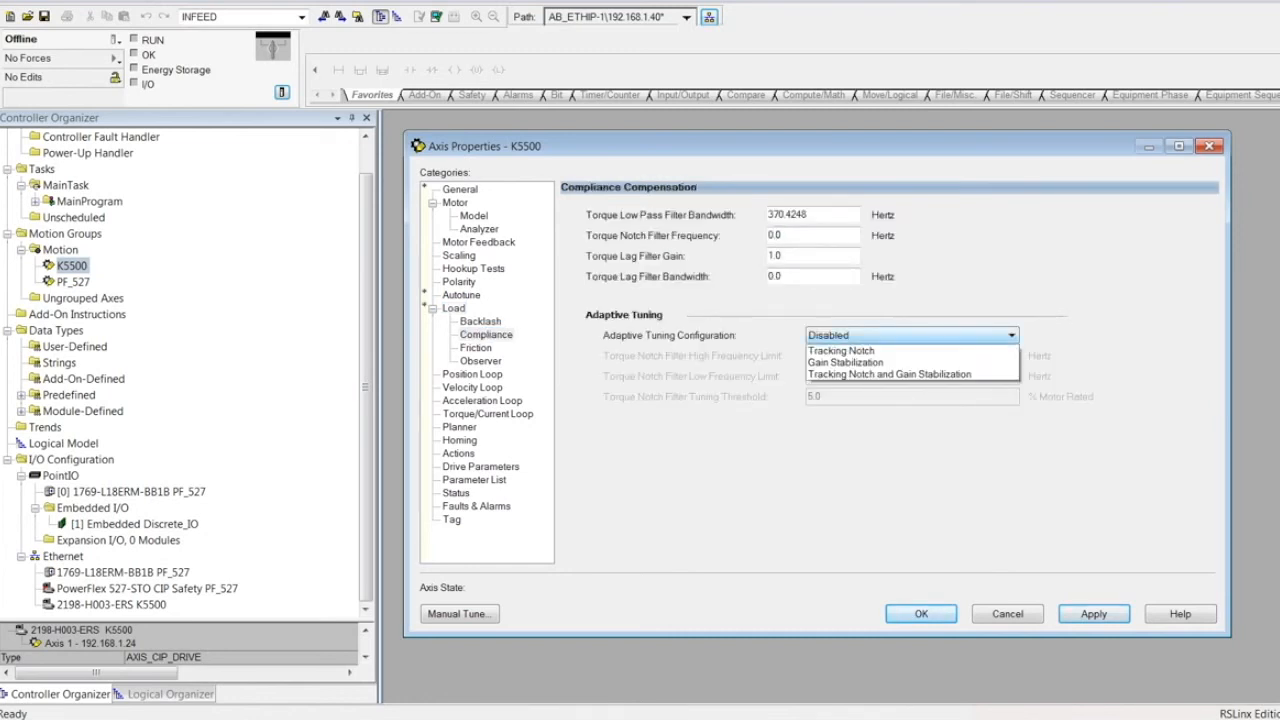
{"action": "left_click", "coordinate": [846, 362]}
{"action": "left_click", "coordinate": [481, 361]}
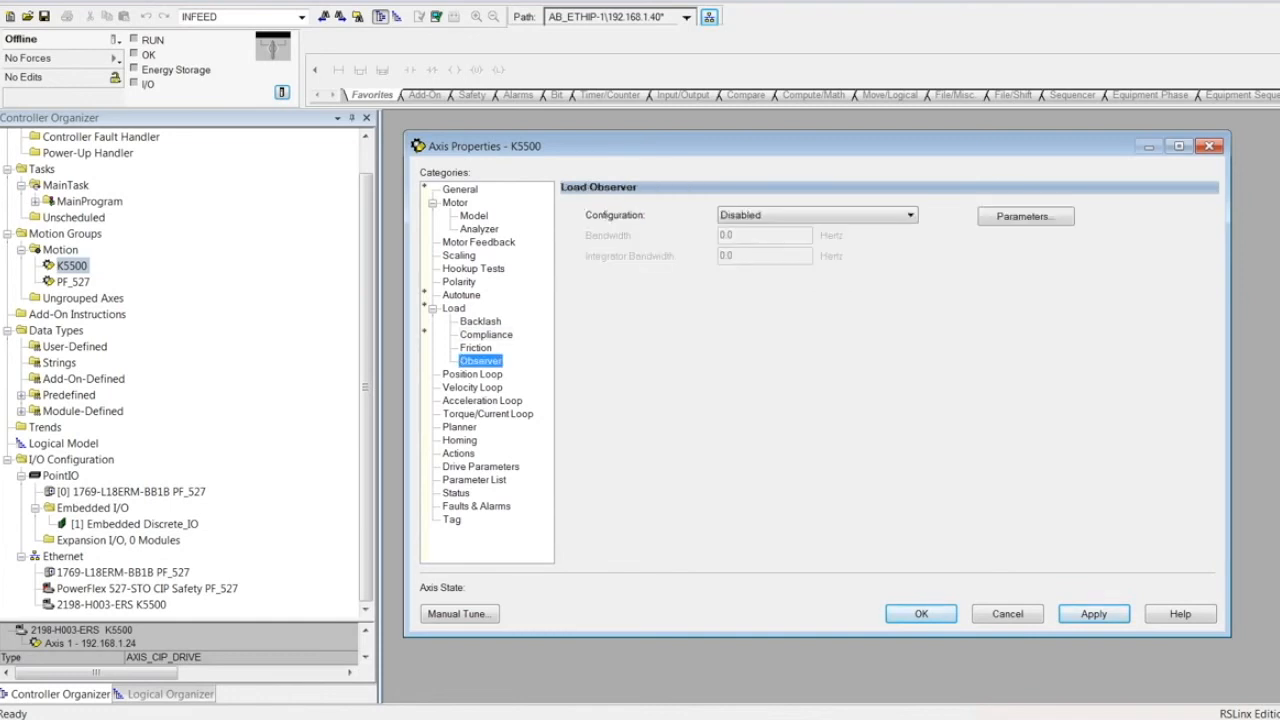
{"action": "left_click", "coordinate": [910, 215]}
{"action": "left_click", "coordinate": [790, 256]}
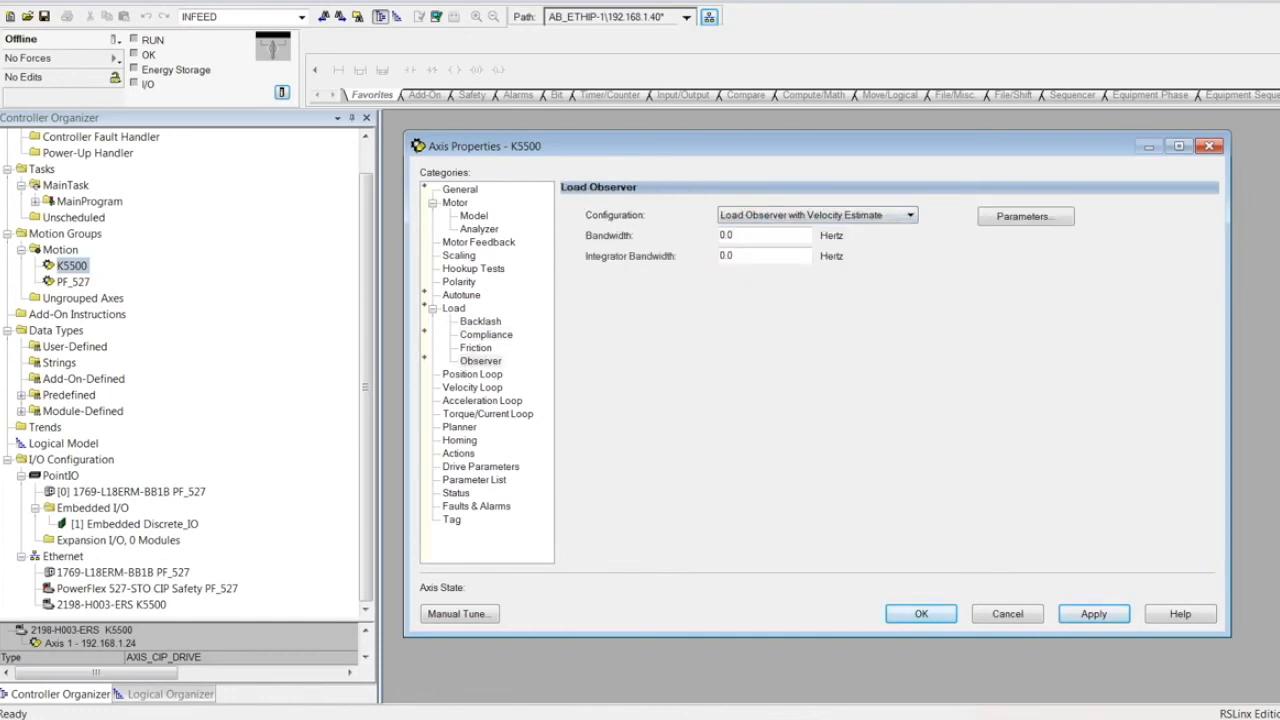
Step: Enter the axis's load ratio as 0.0, apply the pending changes and close the K5500 axis properties
{"action": "left_click", "coordinate": [454, 308]}
{"action": "left_click", "coordinate": [766, 275]}
{"action": "type", "text": ".0"}
{"action": "left_click", "coordinate": [797, 296]}
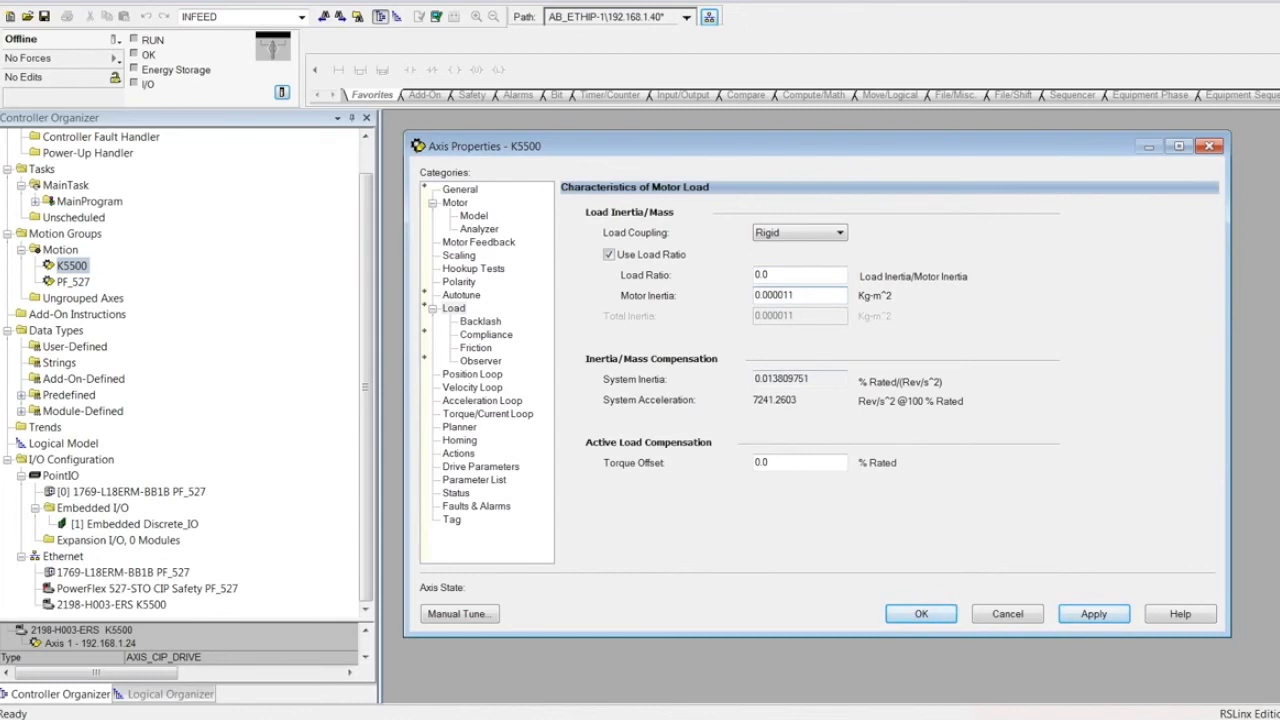
{"action": "left_click", "coordinate": [1093, 613]}
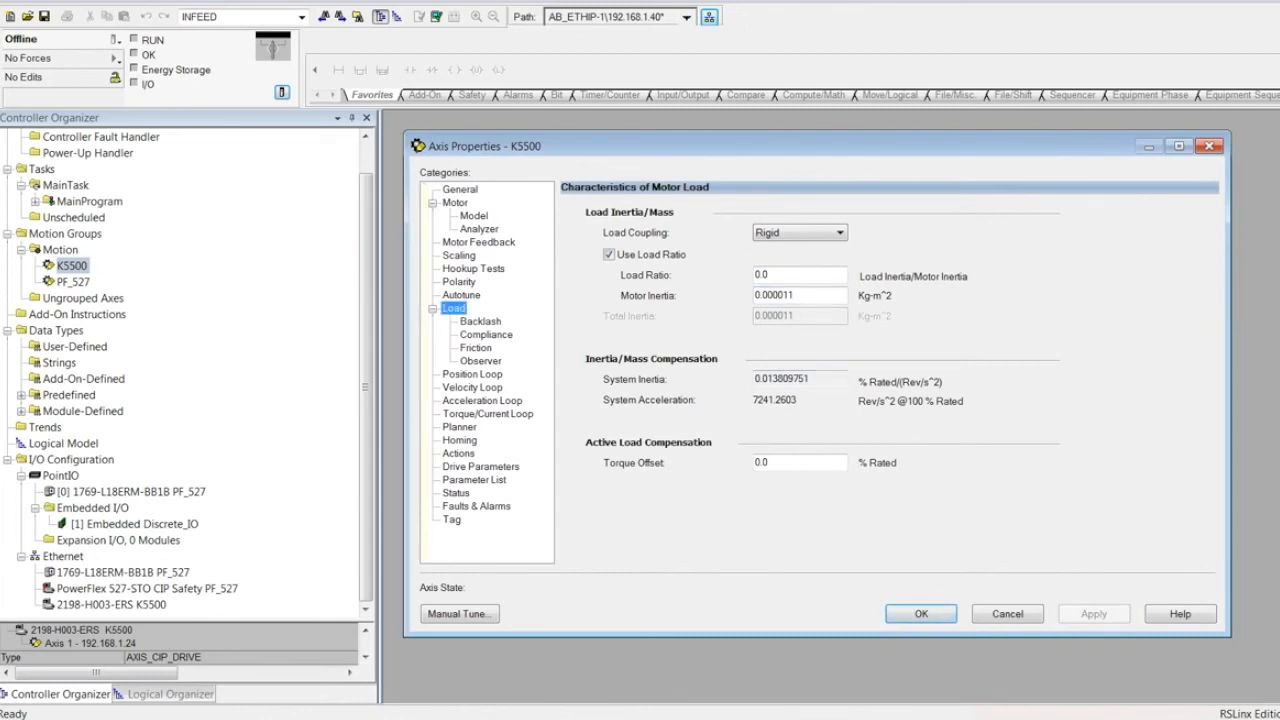
{"action": "left_click", "coordinate": [921, 613]}
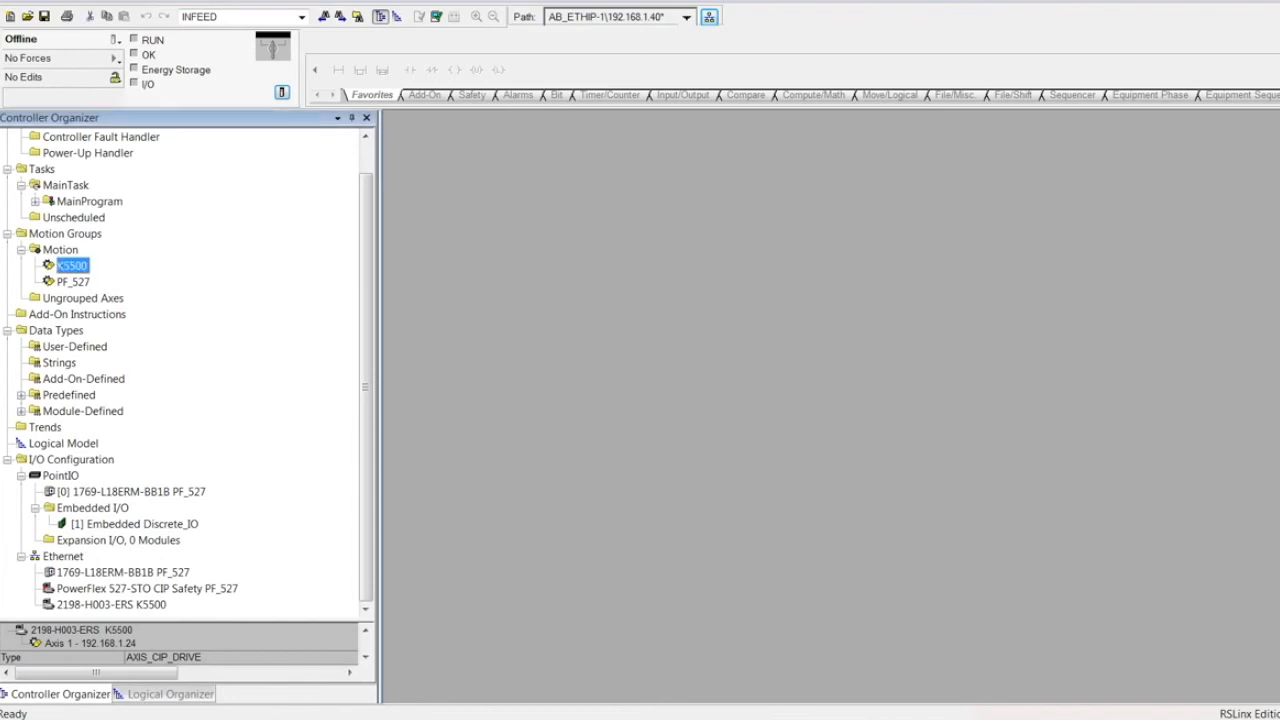
Step: Download the project to the 1769-L18ERM-BB1B controller at 192.168.1.40 and return the controller to Remote Run mode
{"action": "left_click", "coordinate": [709, 17]}
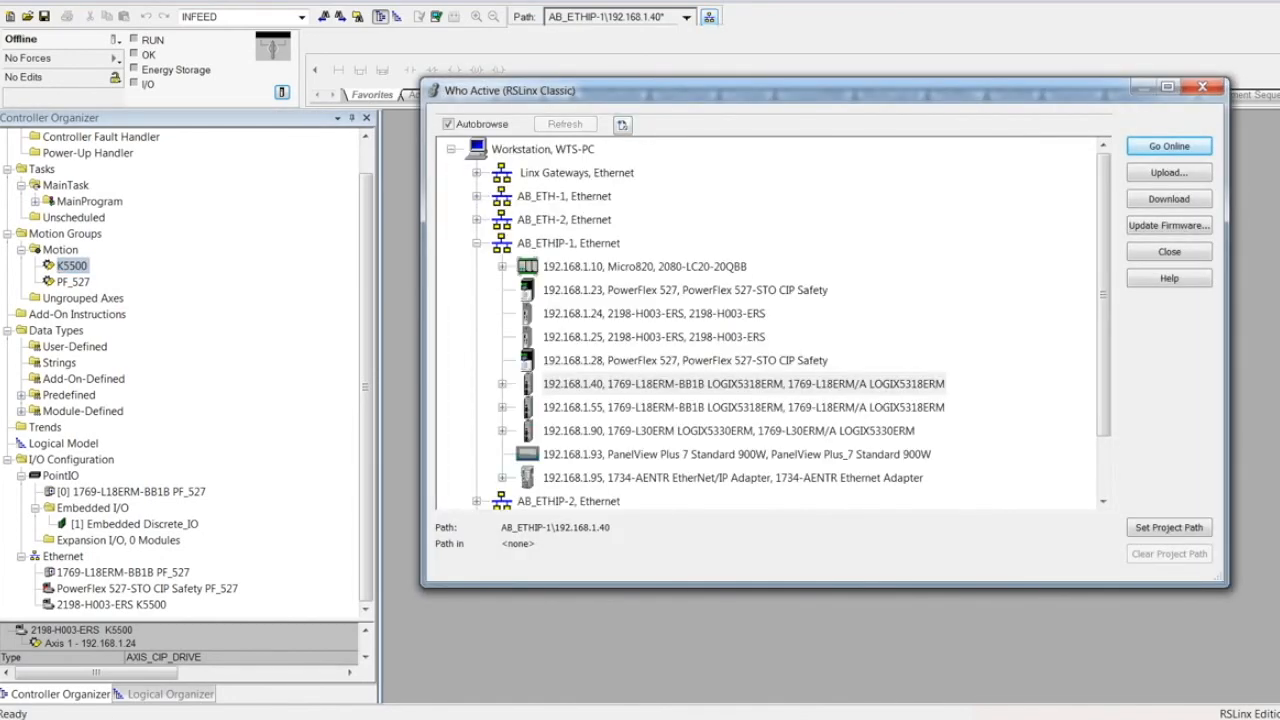
{"action": "left_click", "coordinate": [743, 384]}
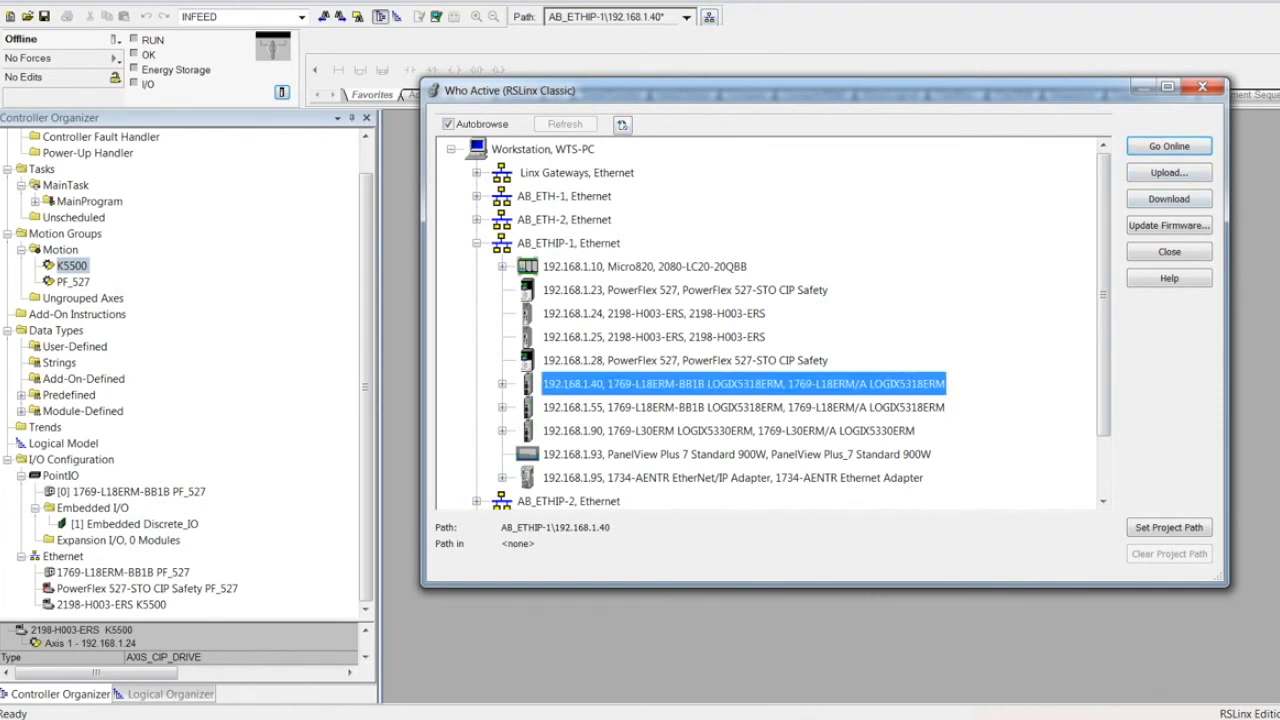
{"action": "left_click", "coordinate": [1169, 199]}
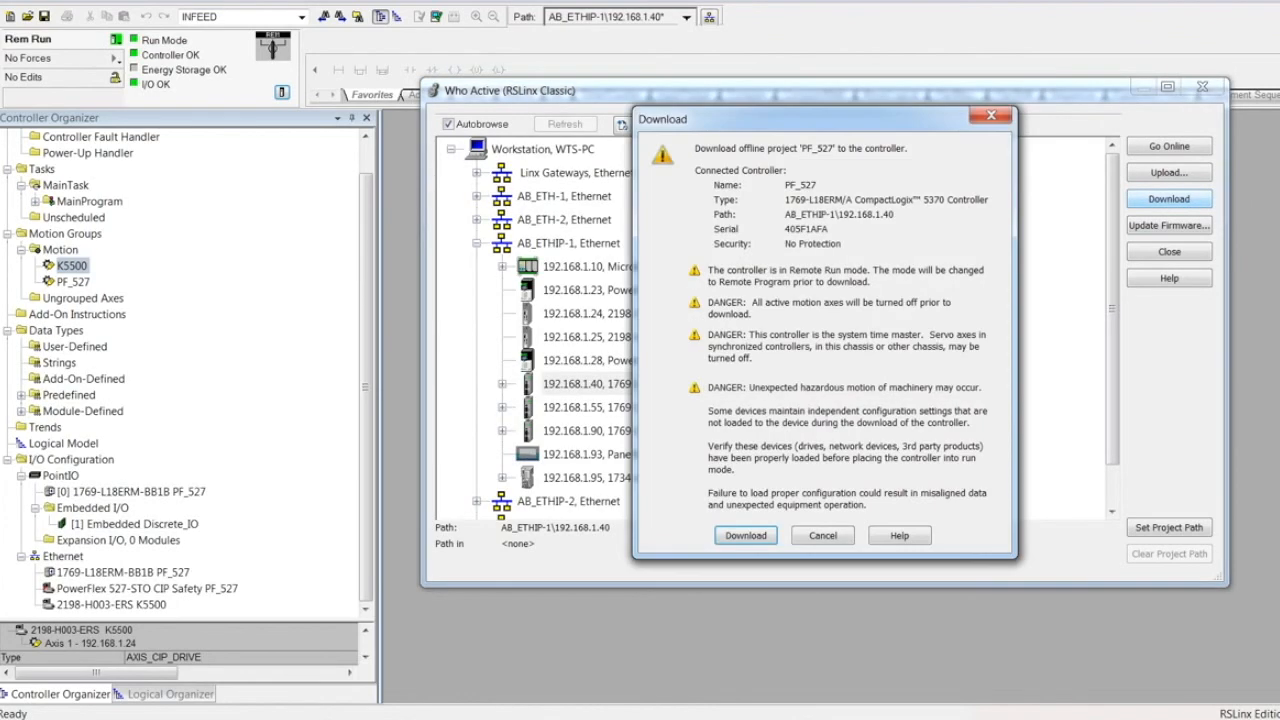
{"action": "key", "text": "Return"}
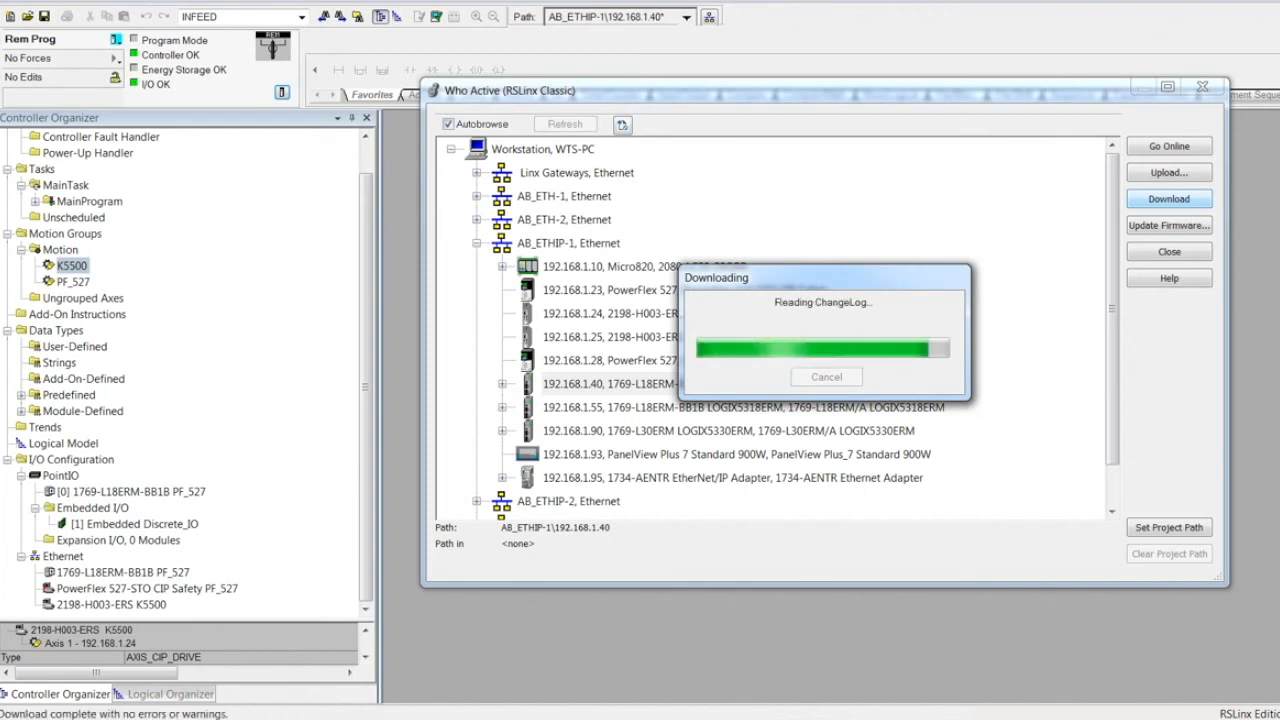
{"action": "key", "text": "Return"}
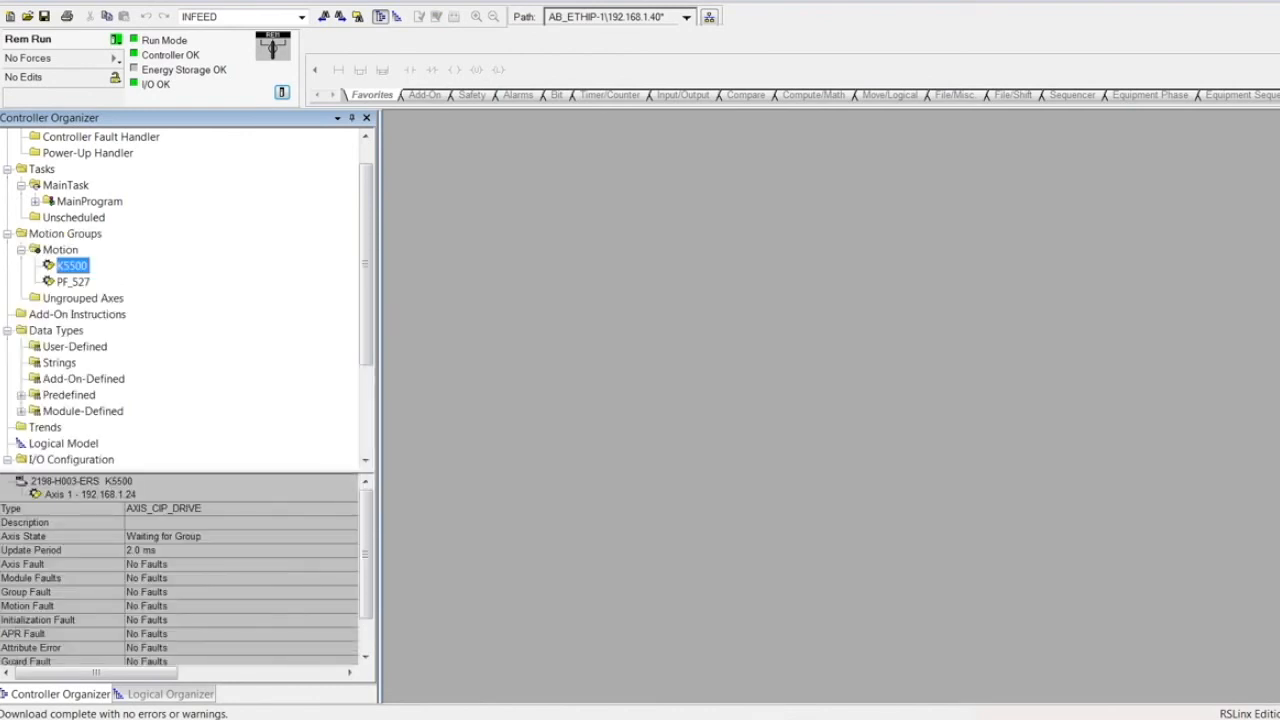
Step: Open the motion direct commands for the K5500 axis, execute MSO to enable the servo, and choose the MAJ command
{"action": "right_click", "coordinate": [72, 265]}
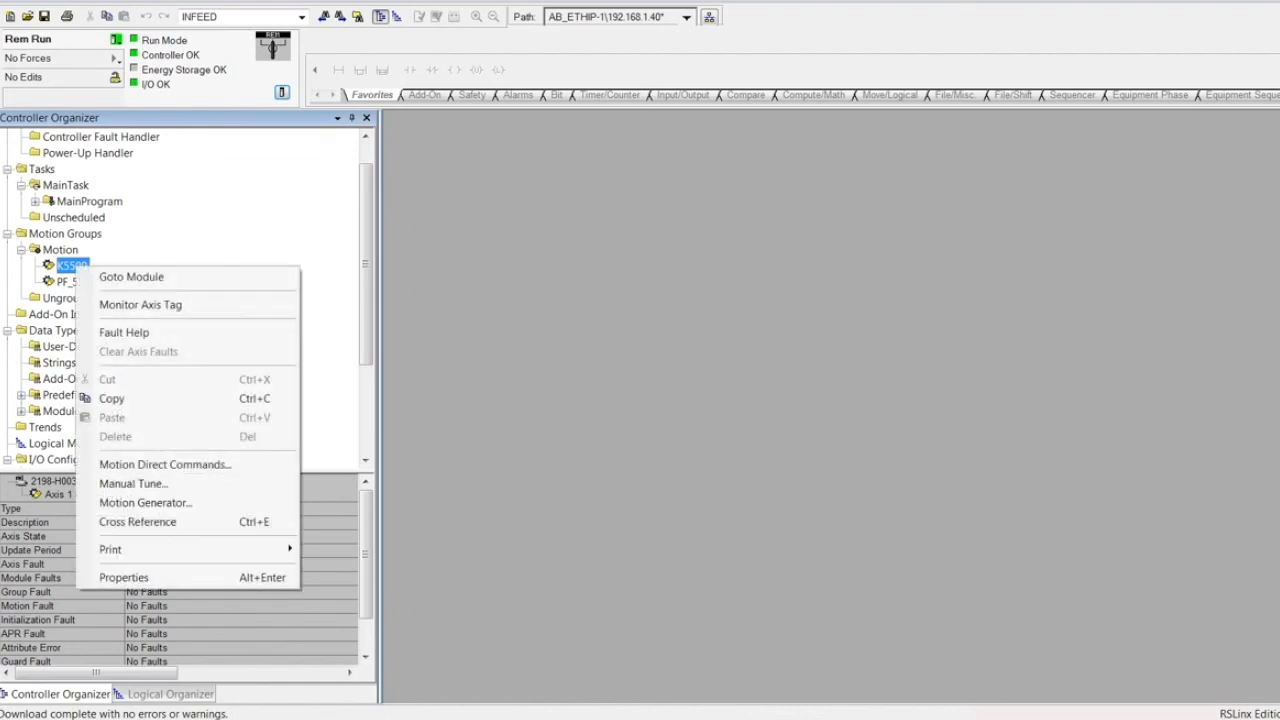
{"action": "left_click", "coordinate": [77, 462]}
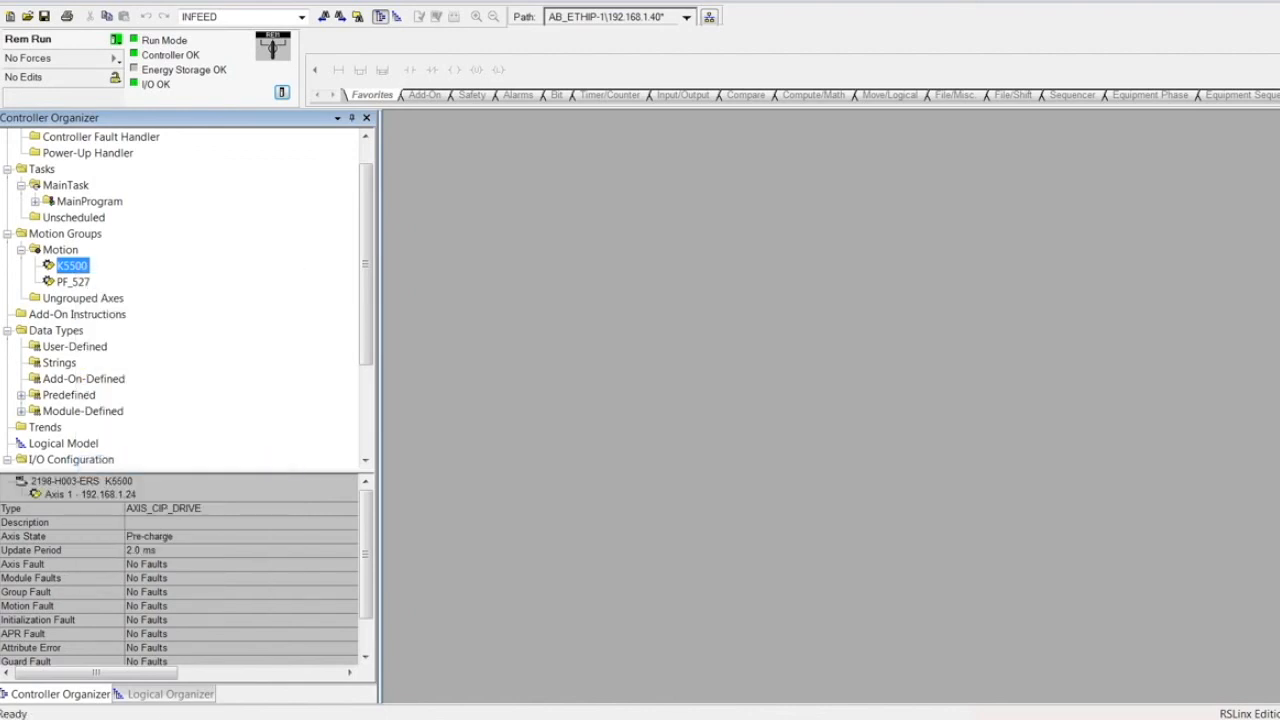
{"action": "left_click", "coordinate": [710, 581]}
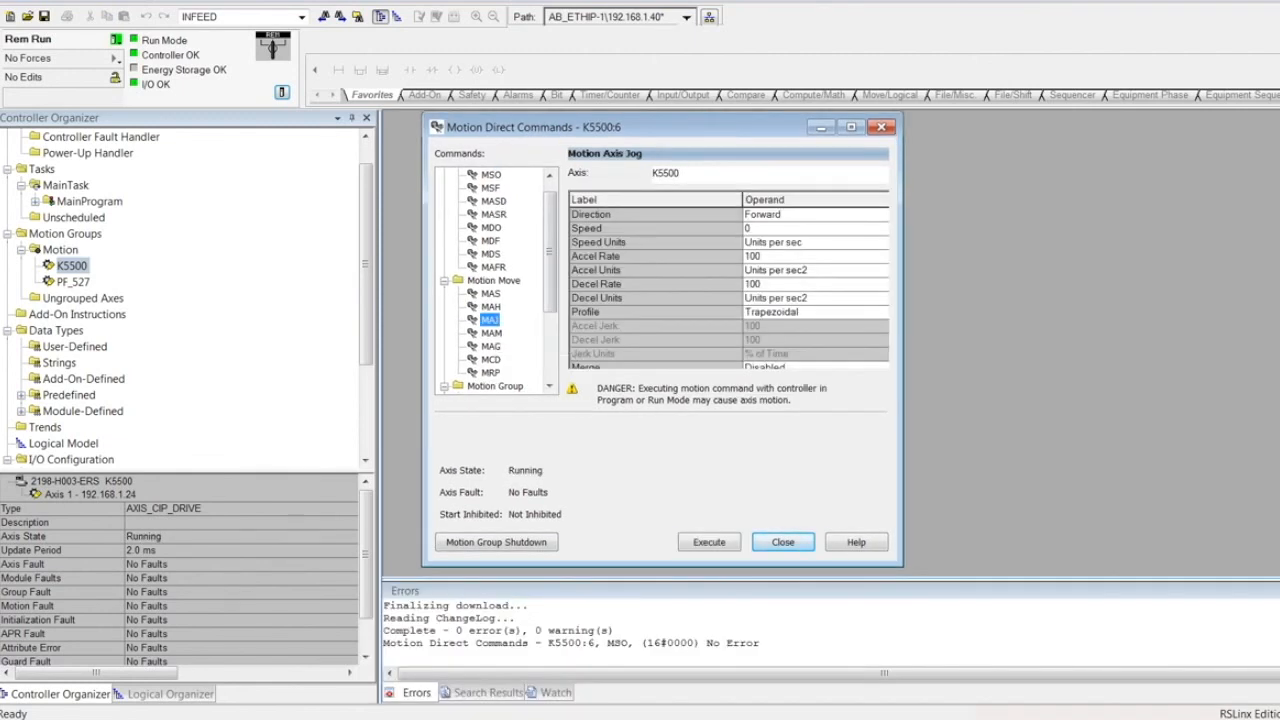
Step: Jog the K5500 axis forward with MAJ at a speed of 10 units per second
{"action": "left_click", "coordinate": [748, 228]}
{"action": "type", "text": "10"}
{"action": "left_click", "coordinate": [709, 542]}
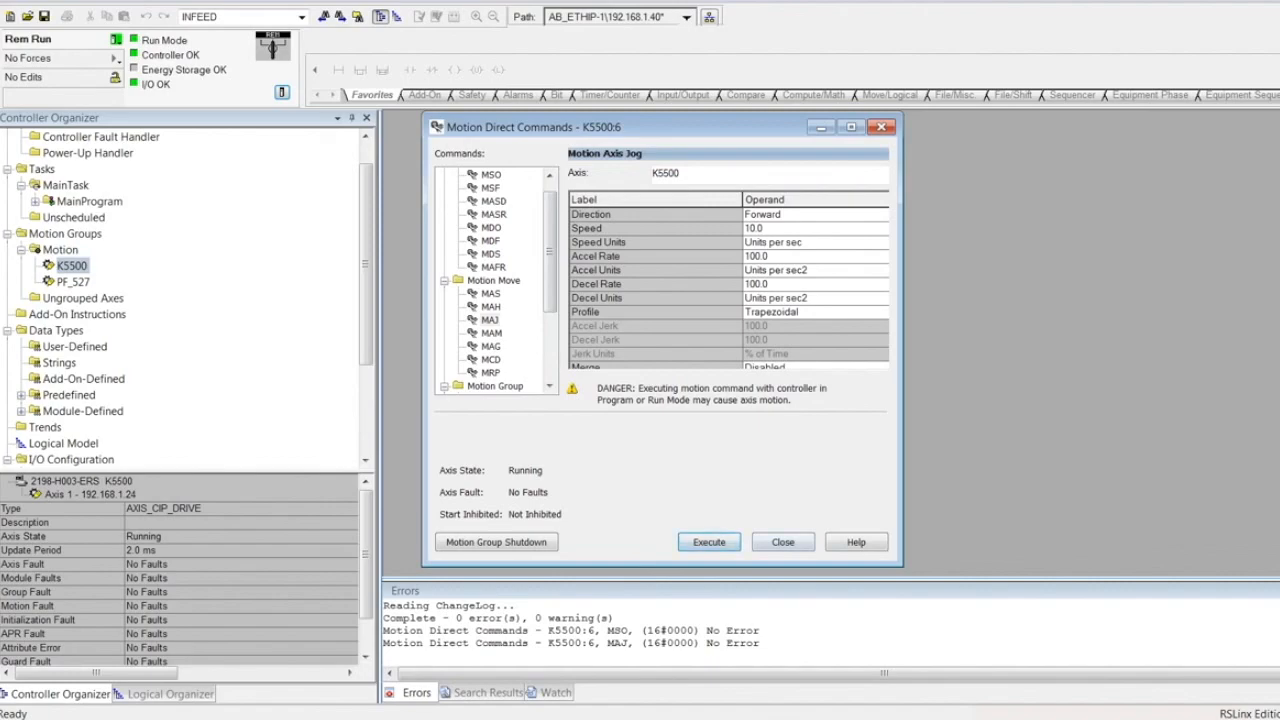